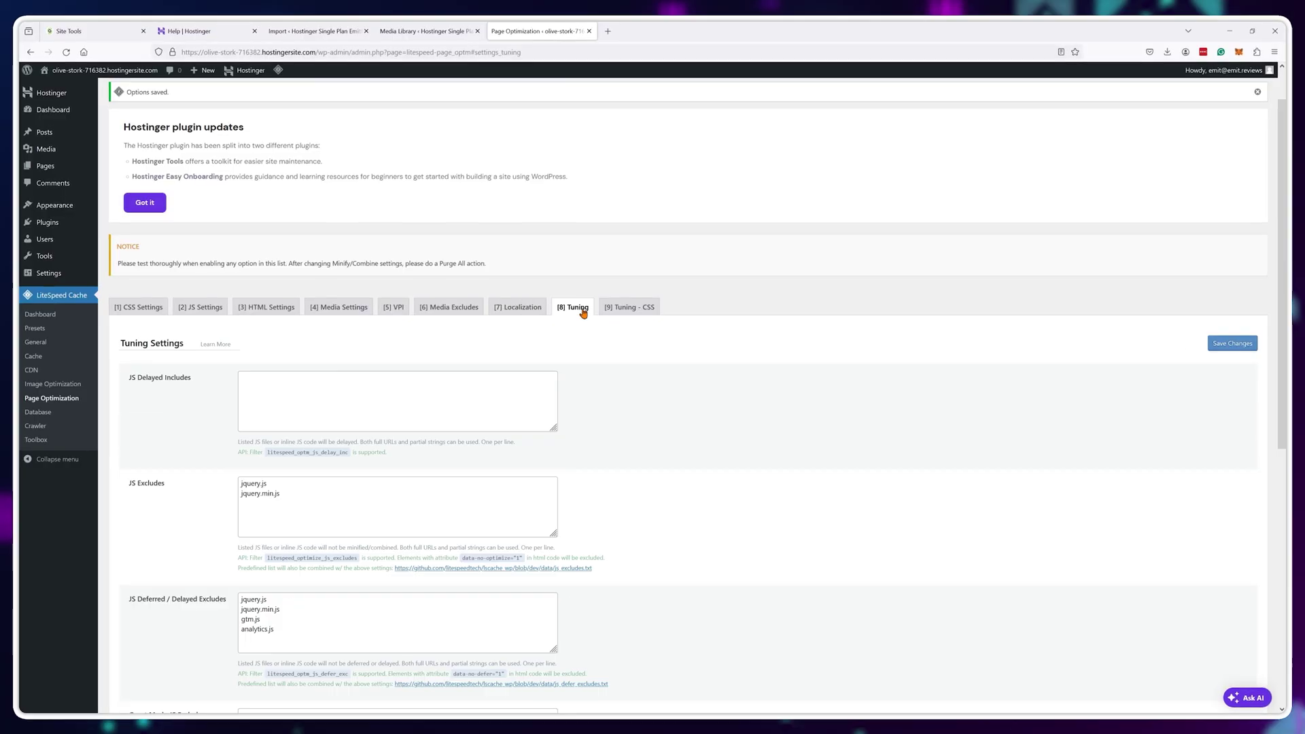
# Step: Look through the page optimization tuning settings for JavaScript and for CSS
pyautogui.scroll(-6, 658, 367)
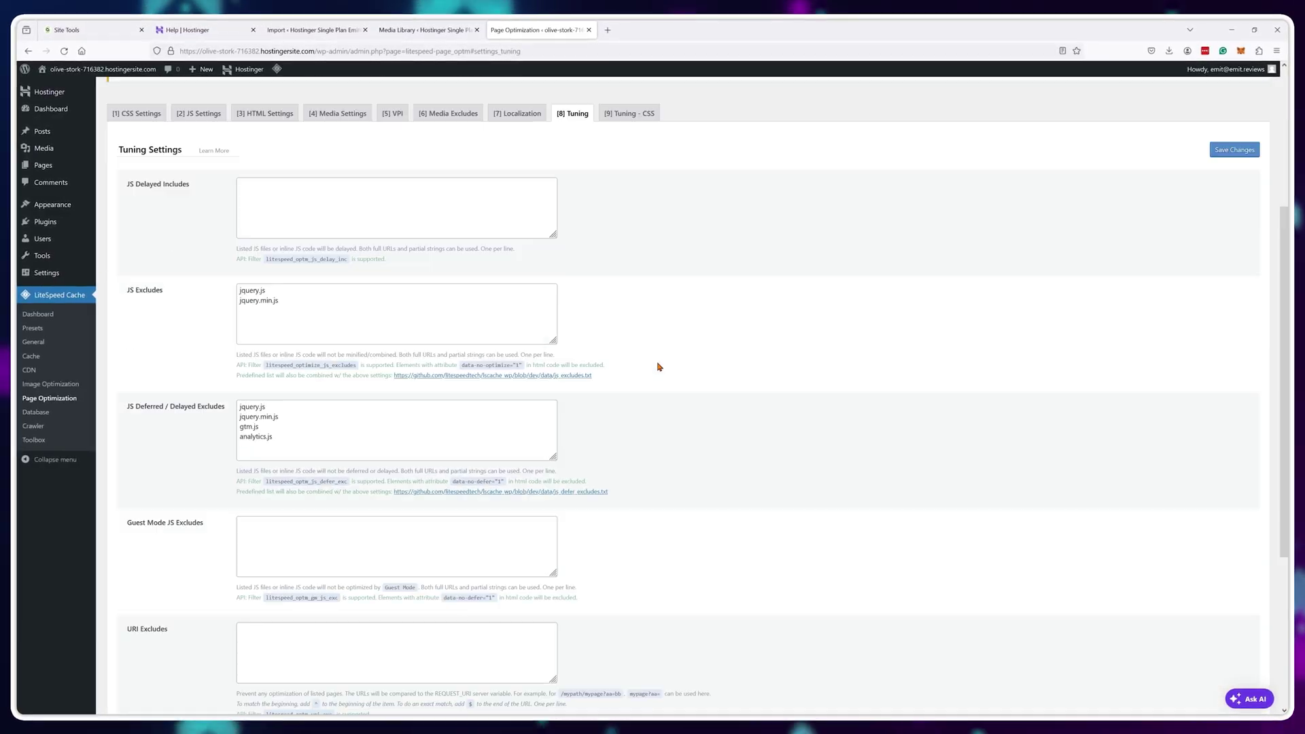
pyautogui.scroll(2, 658, 367)
pyautogui.scroll(5, 657, 367)
pyautogui.click(640, 203)
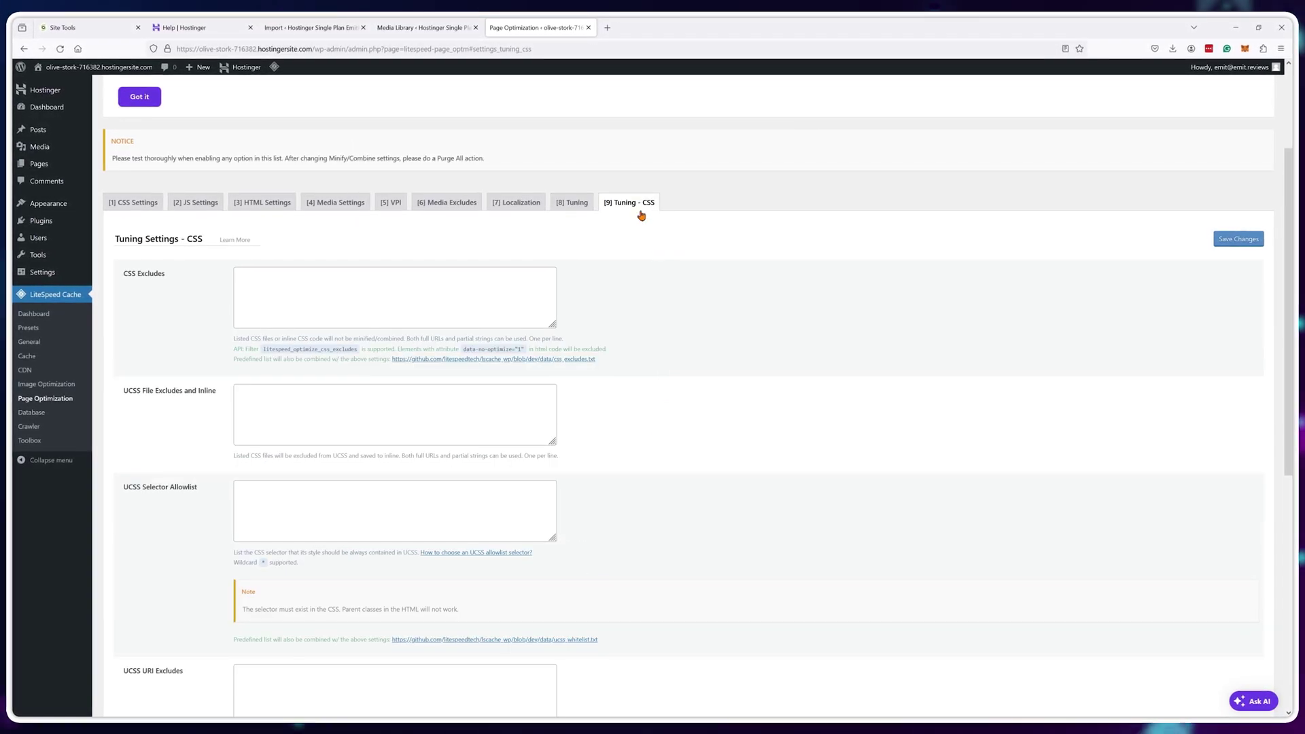
pyautogui.scroll(-8, 658, 304)
pyautogui.scroll(9, 659, 306)
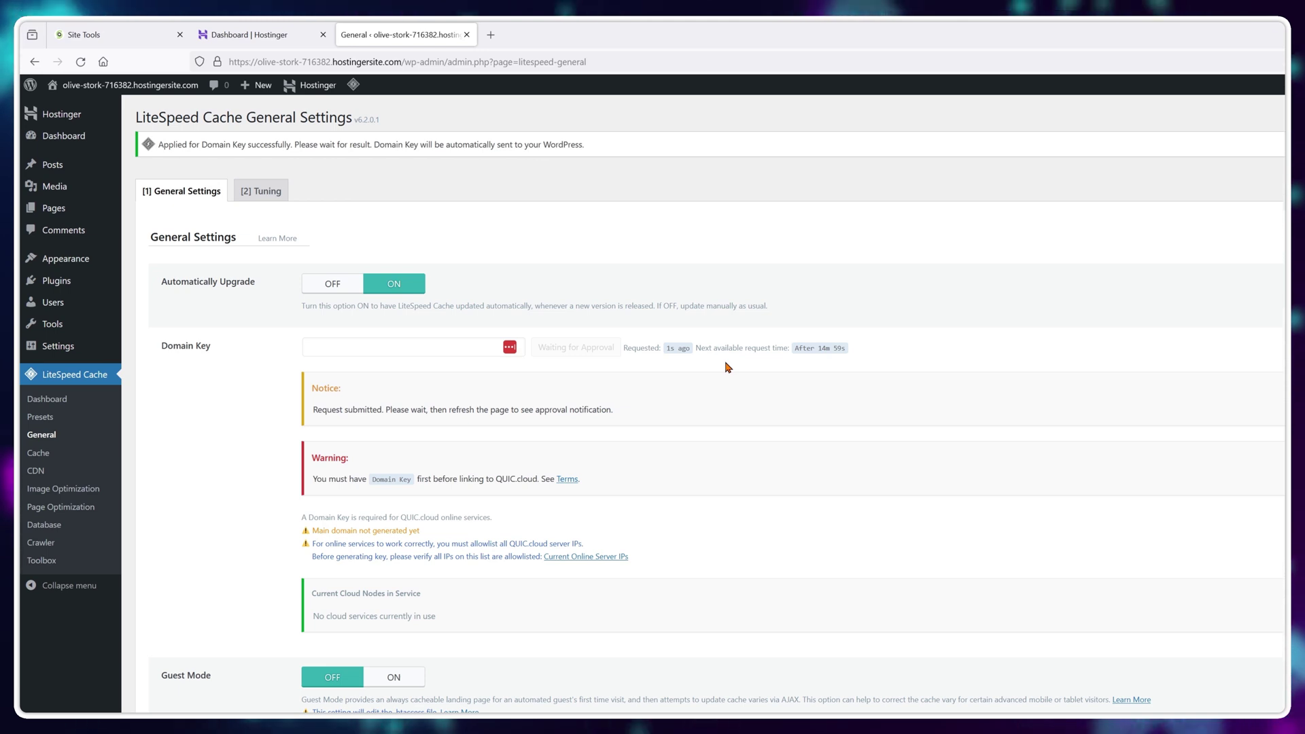
# Step: Refresh the general settings to check the domain key request, and view the domain's CDN overview in QUIC.cloud
pyautogui.press('F5')
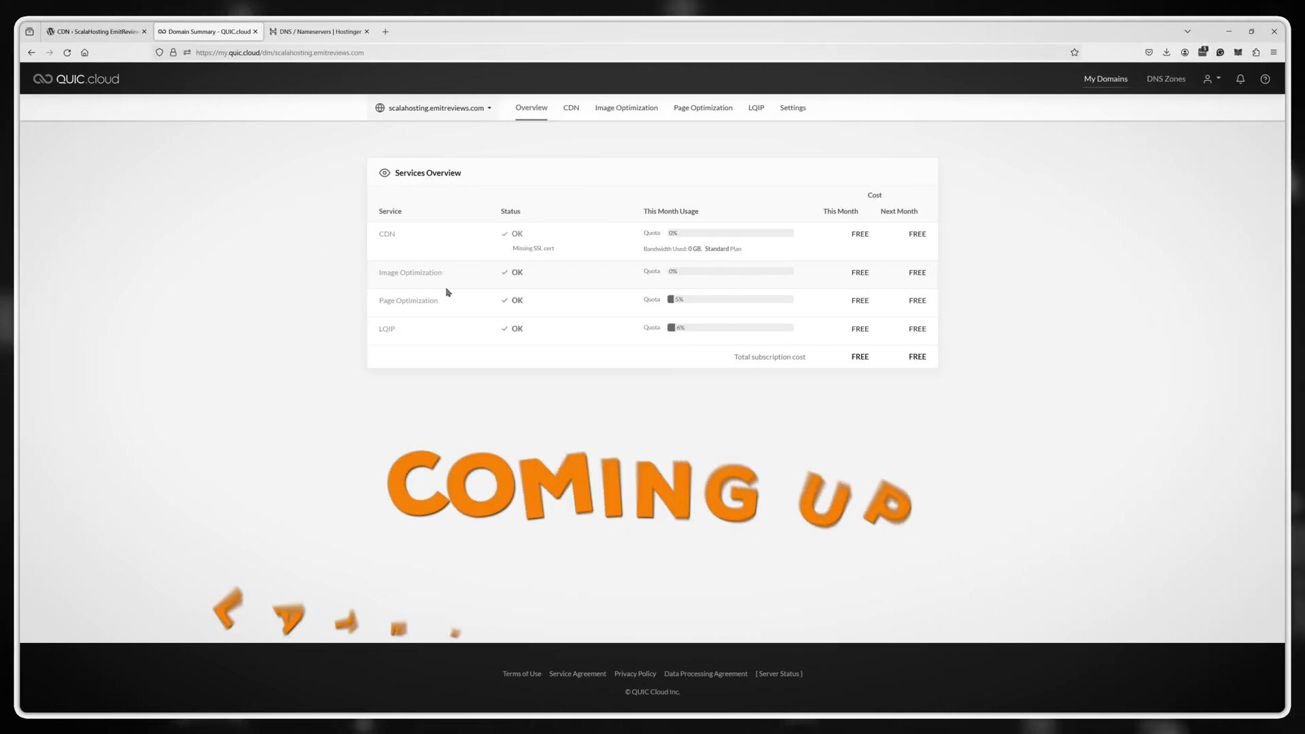
pyautogui.click(571, 109)
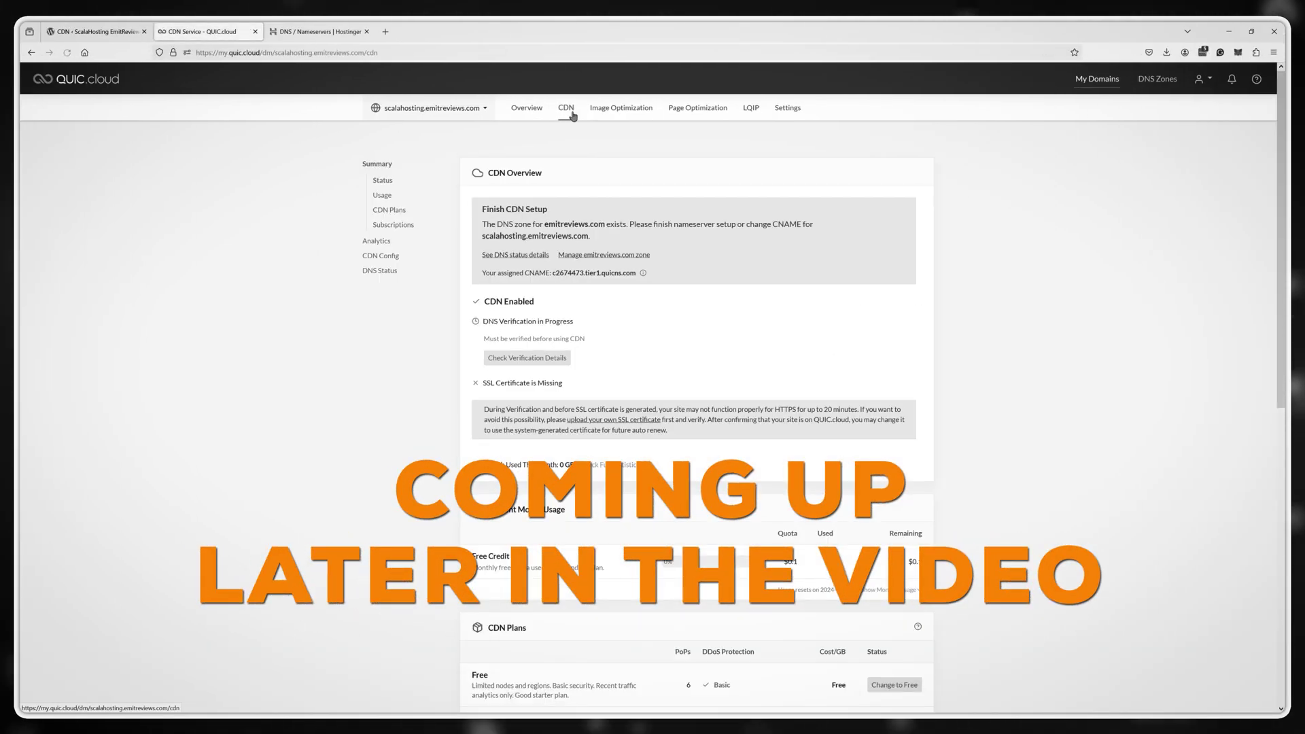
pyautogui.scroll(-5, 698, 222)
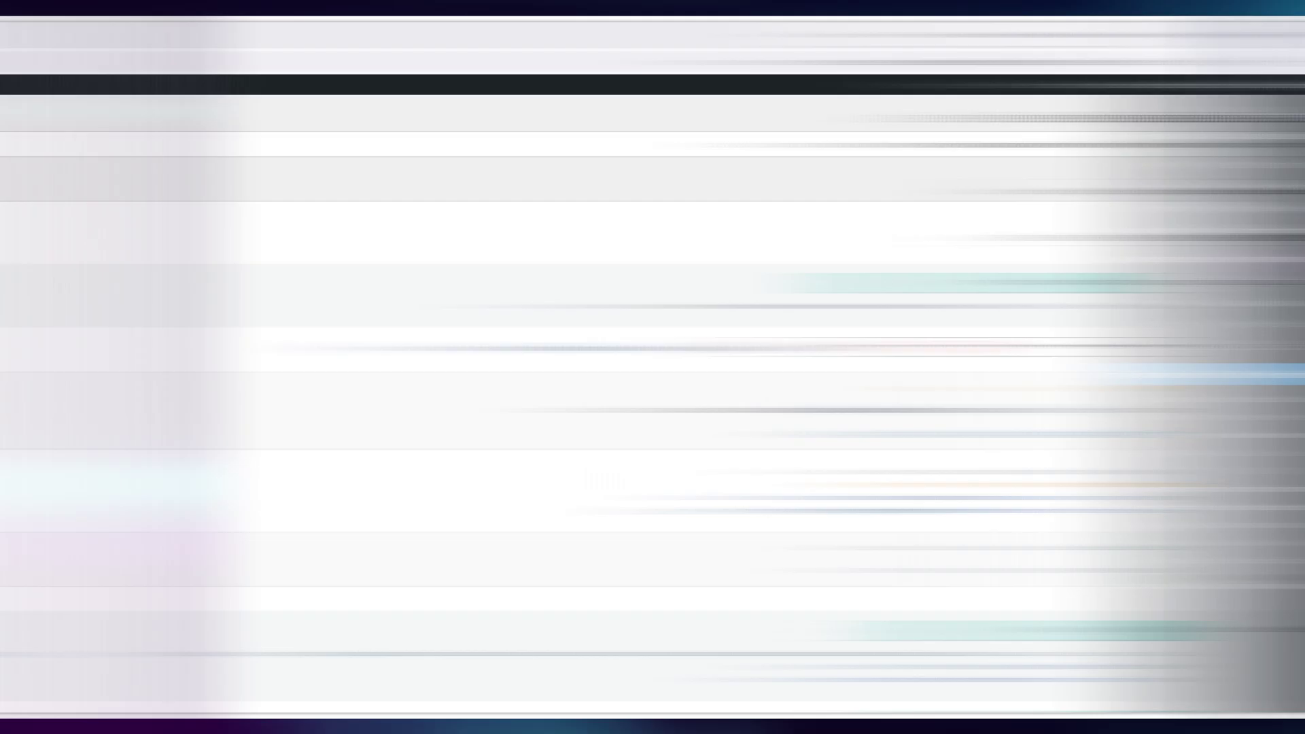
# Step: Turn off automatic upgrades and turn on Guest Mode and Guest Optimization in the general settings
pyautogui.scroll(-3, 1165, 473)
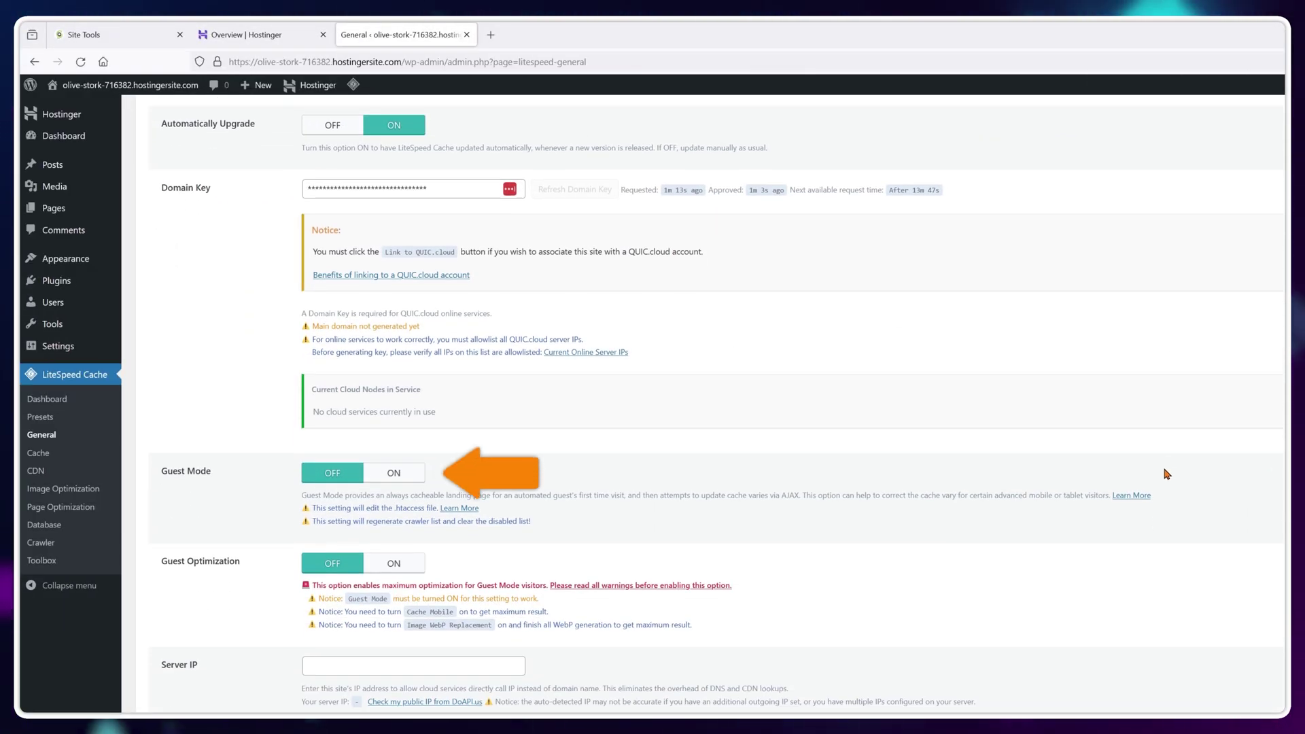
pyautogui.click(398, 472)
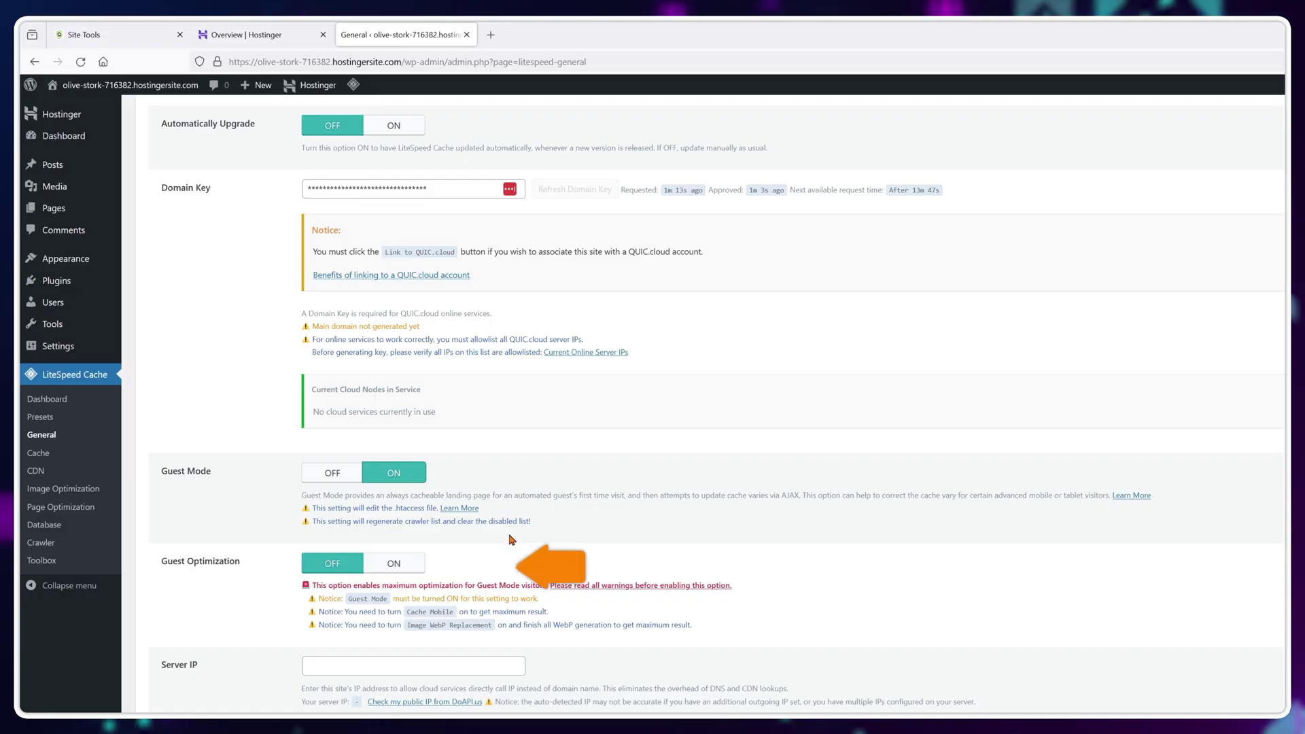
pyautogui.click(417, 566)
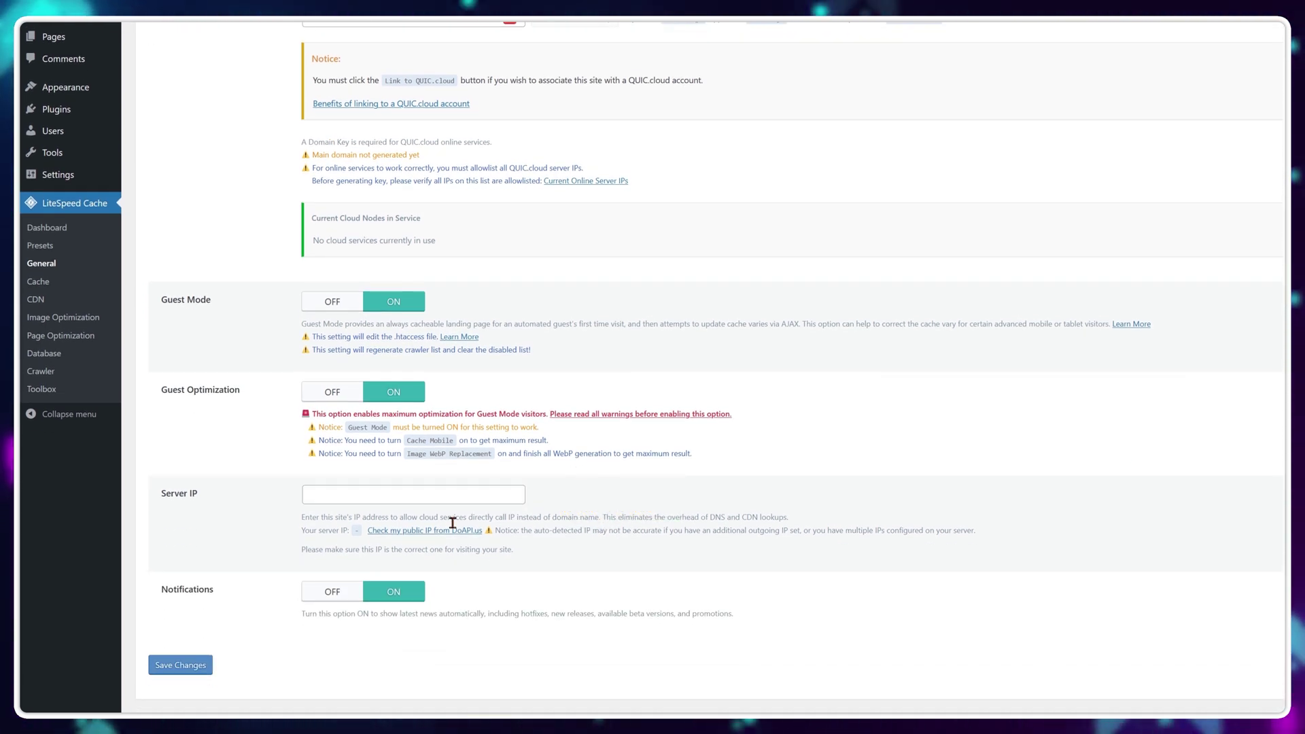
# Step: Copy the website IP address from the site's hosting plan details in Hostinger
pyautogui.click(486, 520)
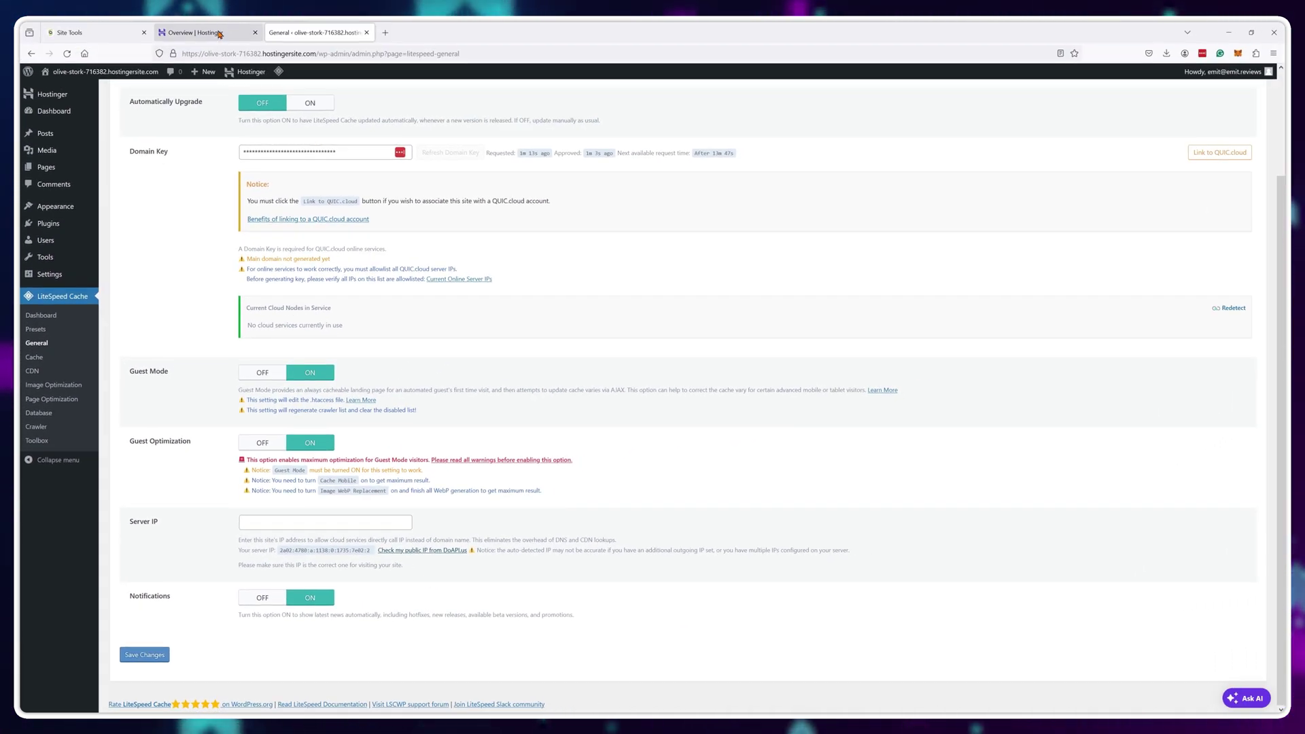
pyautogui.click(220, 34)
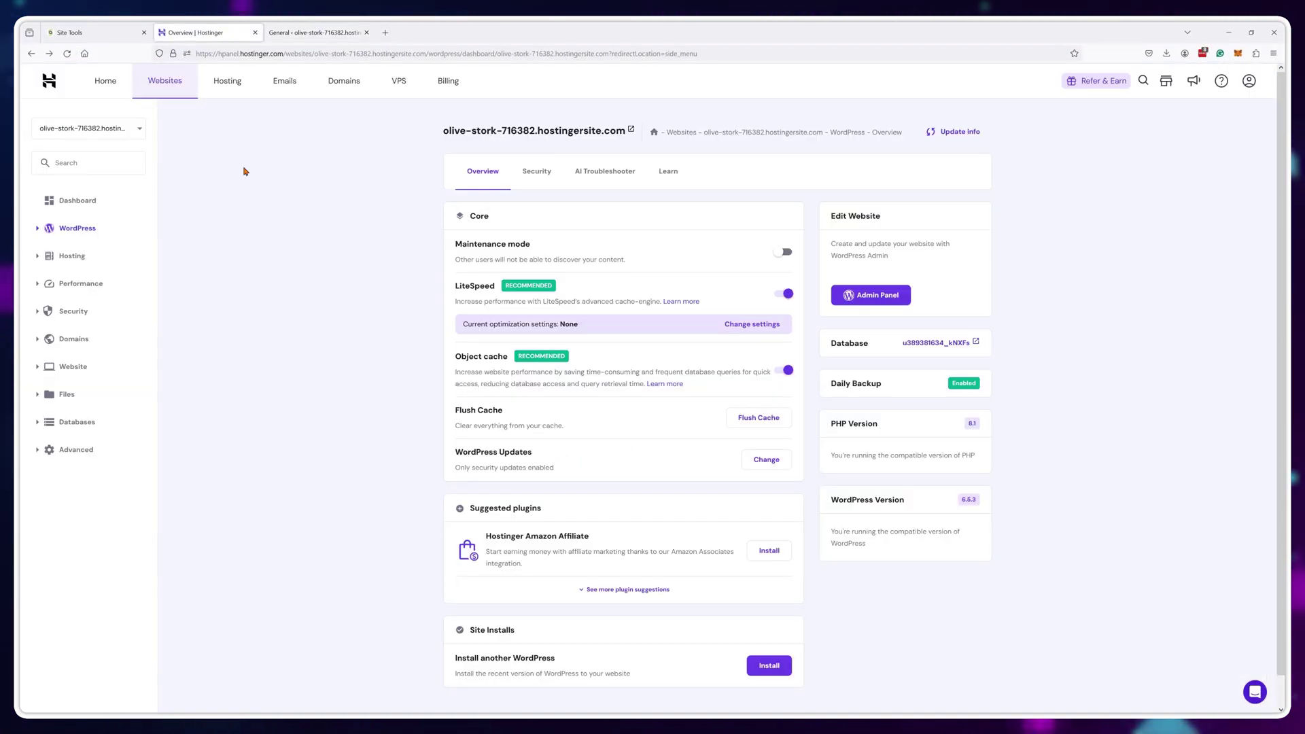
pyautogui.click(40, 260)
pyautogui.click(76, 282)
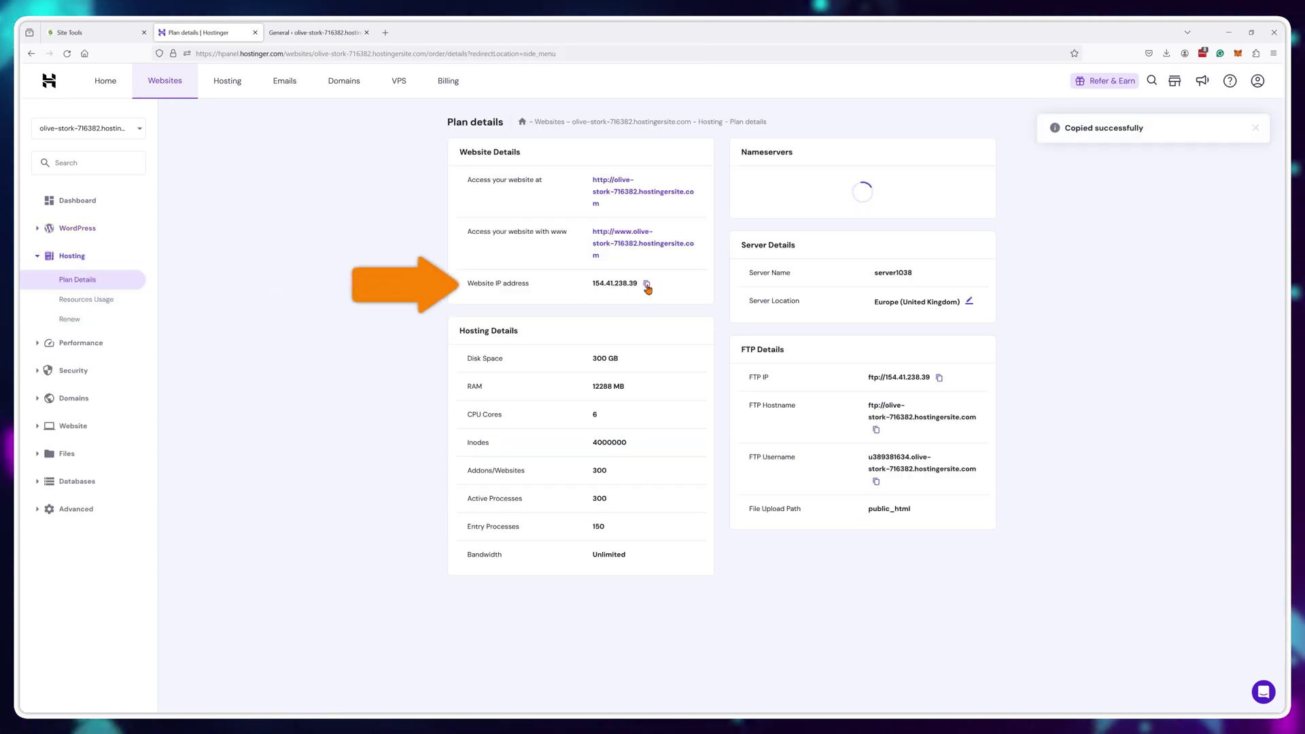
# Step: Enter 154.41.238.39 as the Server IP in the LiteSpeed Cache general settings and save the changes
pyautogui.click(316, 33)
pyautogui.rightClick(299, 520)
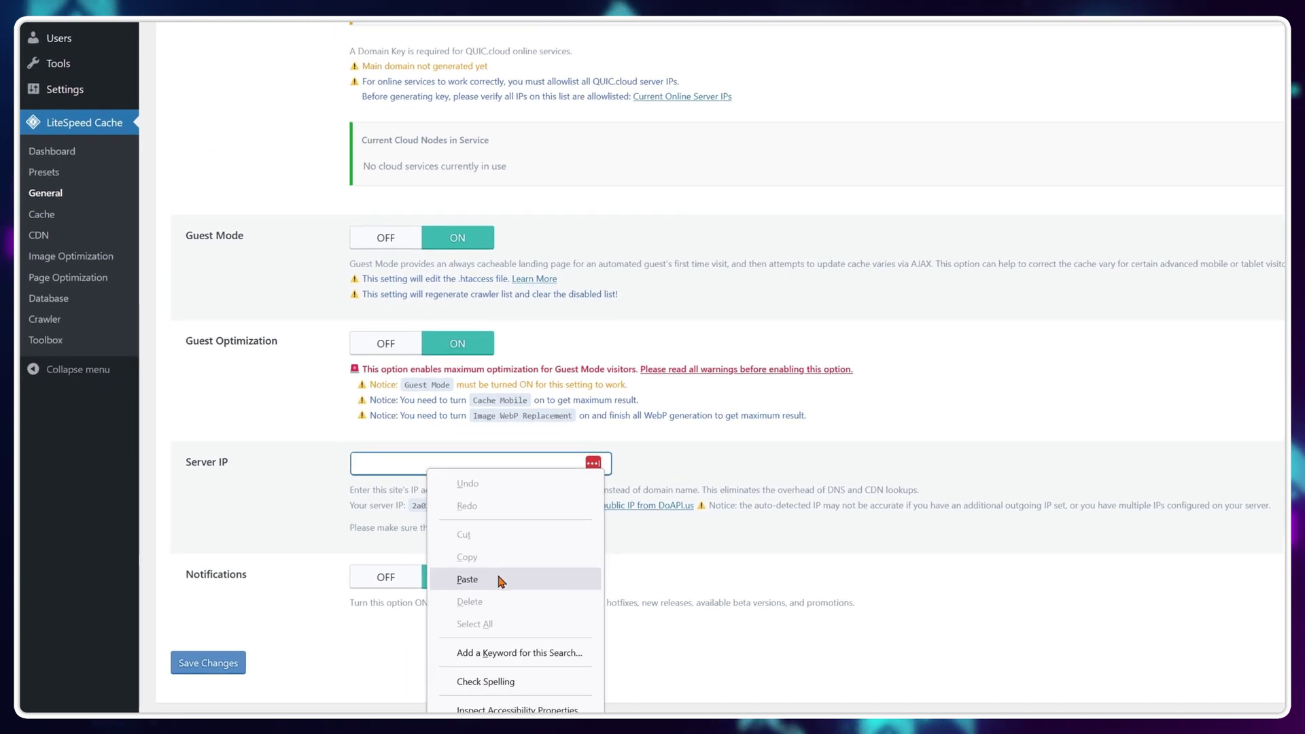
pyautogui.click(461, 579)
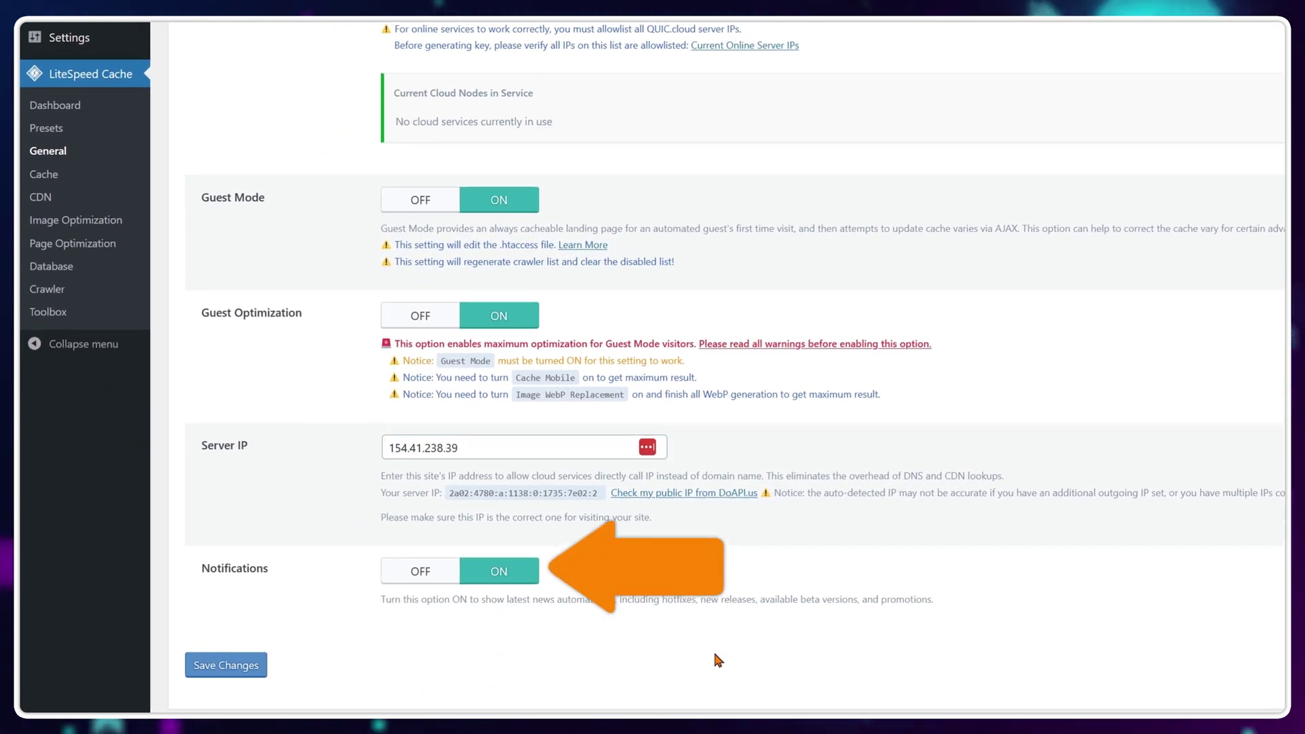
pyautogui.click(253, 672)
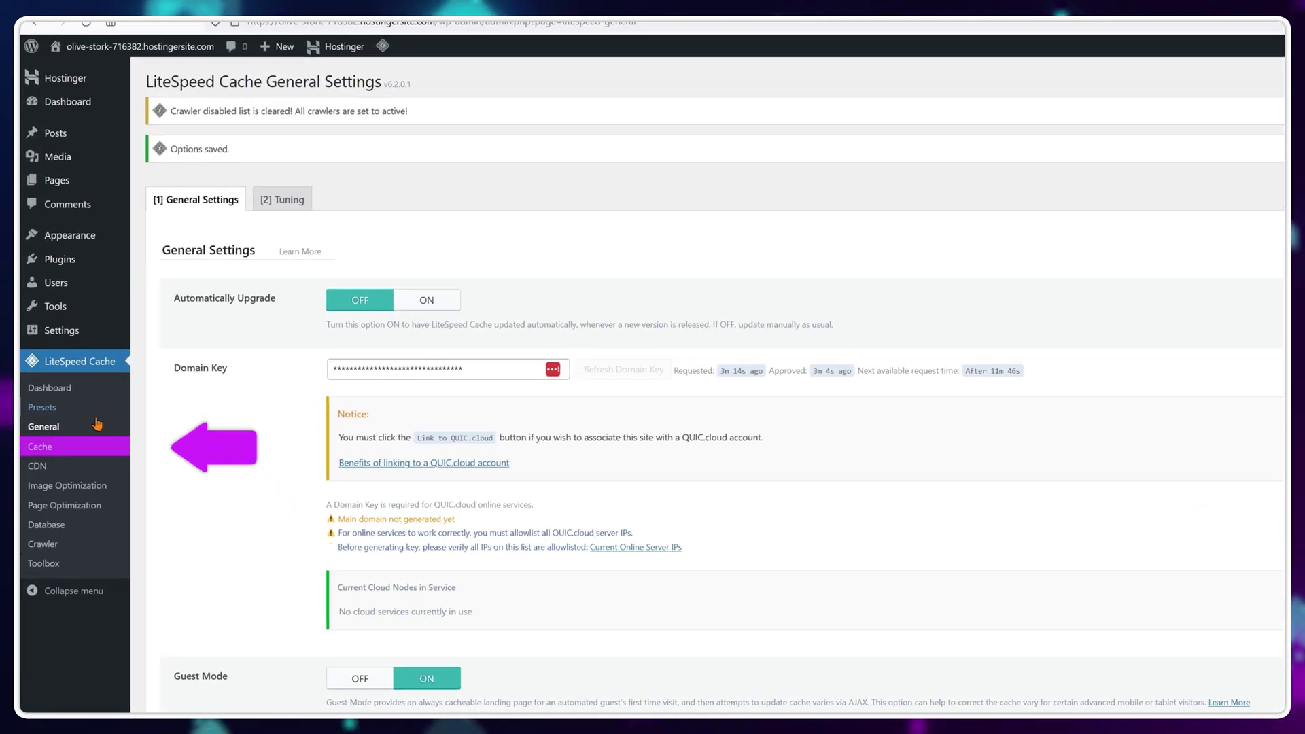
# Step: Turn off caching for logged-in users and for commenters in the cache control settings
pyautogui.click(65, 382)
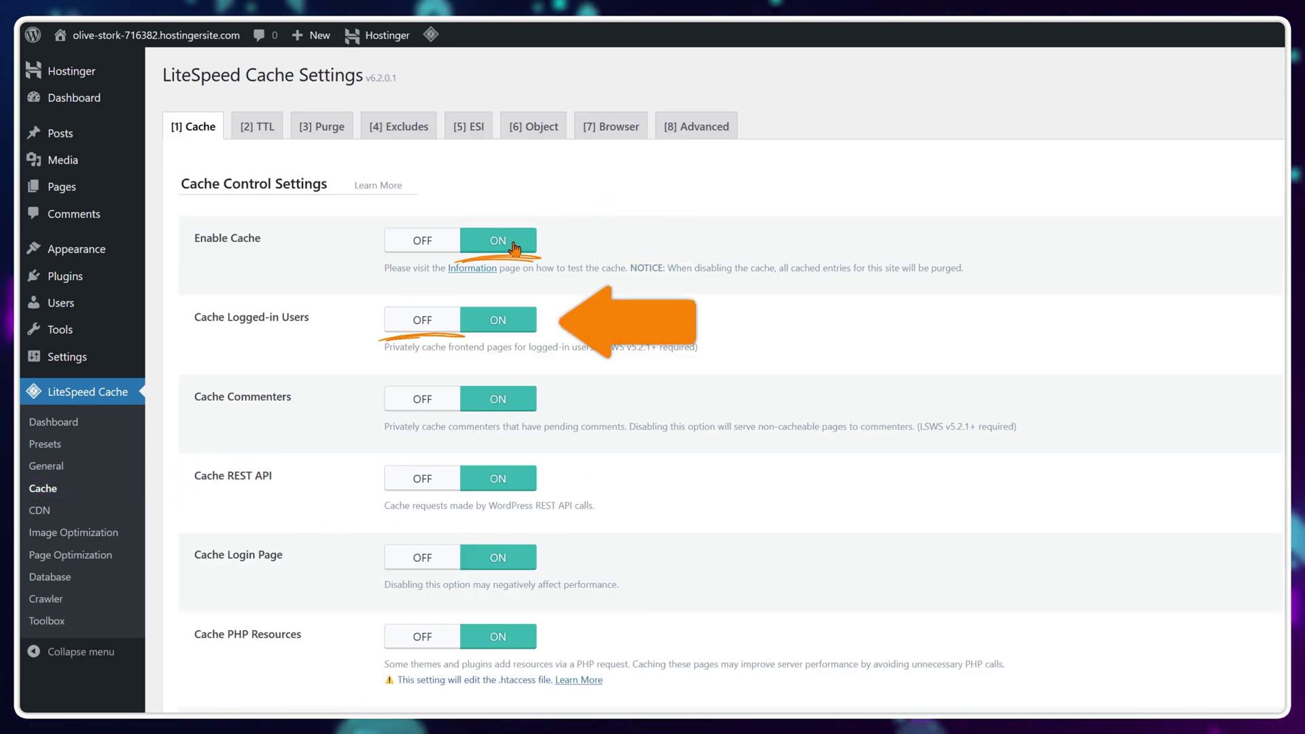
pyautogui.click(422, 320)
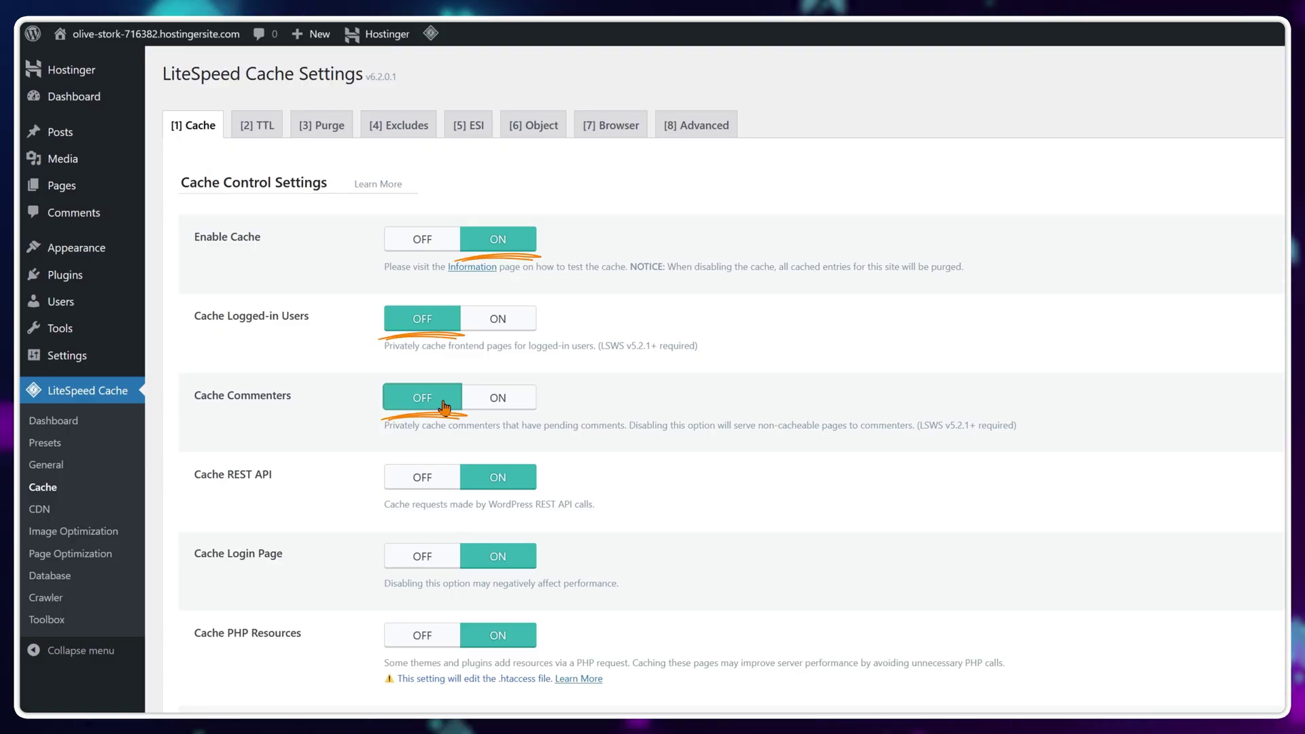
pyautogui.scroll(-3, 641, 452)
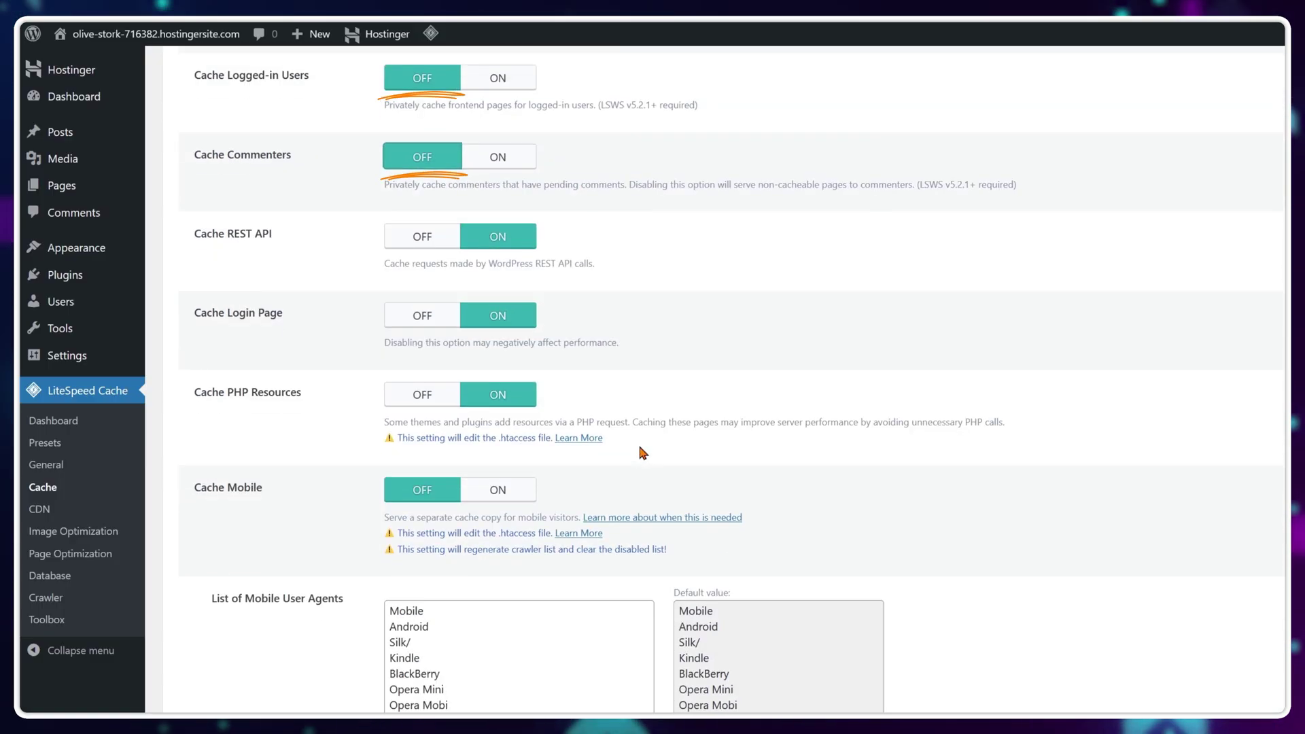
# Step: Turn on Cache Mobile and save the cache control settings
pyautogui.click(501, 487)
pyautogui.scroll(-7, 652, 463)
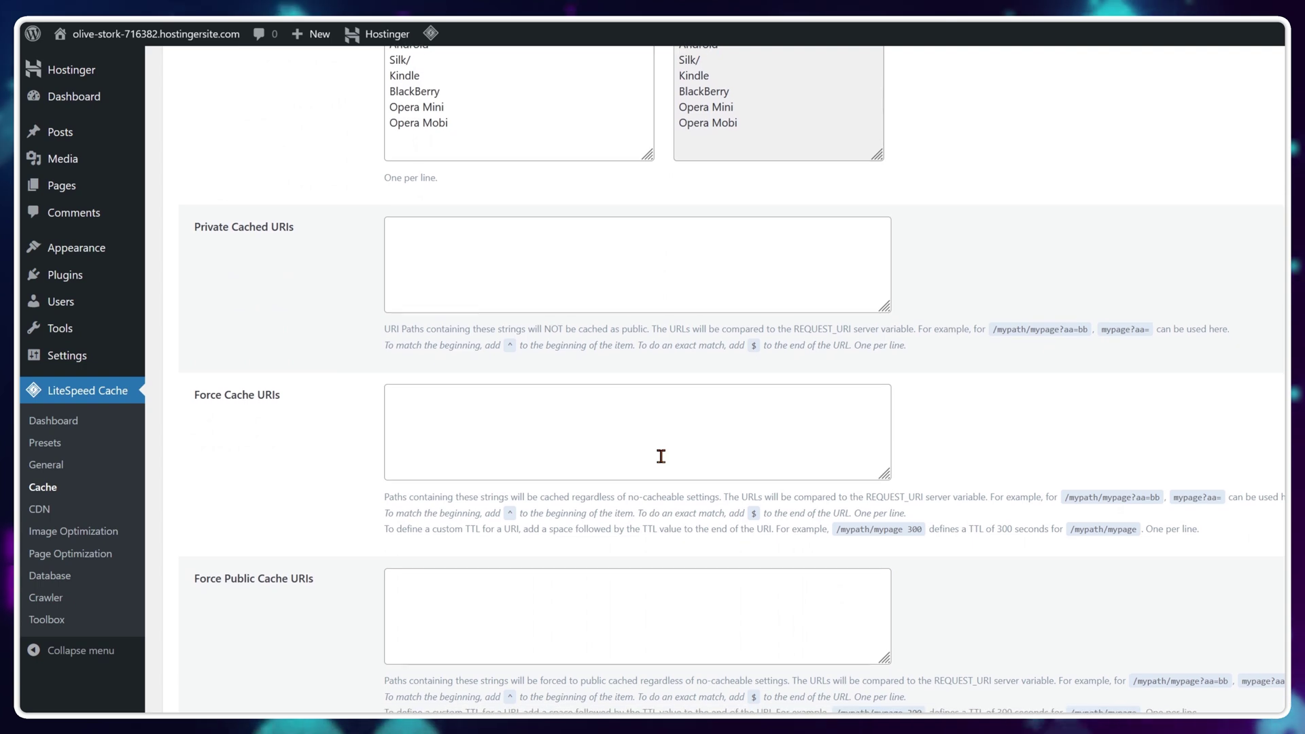
pyautogui.scroll(10, 661, 455)
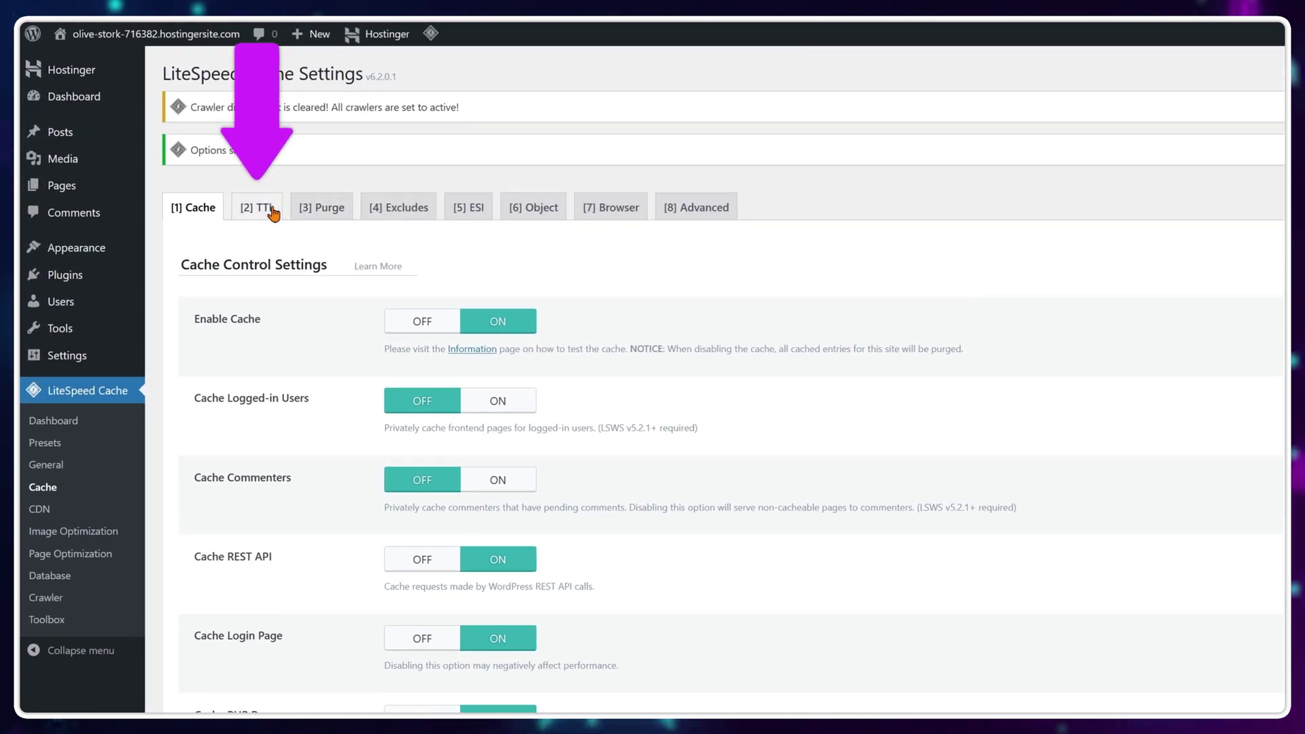
# Step: Review the TTL values, turn on Serve Stale in the purge settings and save the changes
pyautogui.click(270, 212)
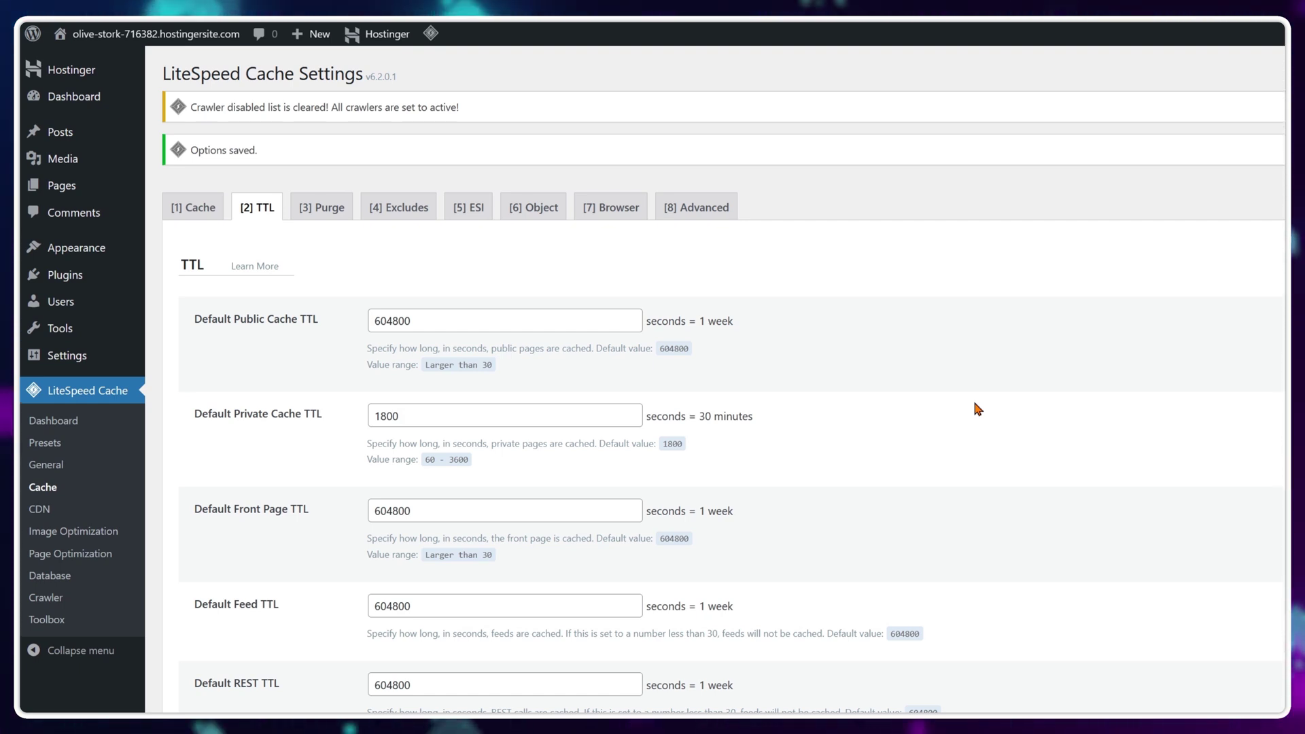
pyautogui.click(330, 209)
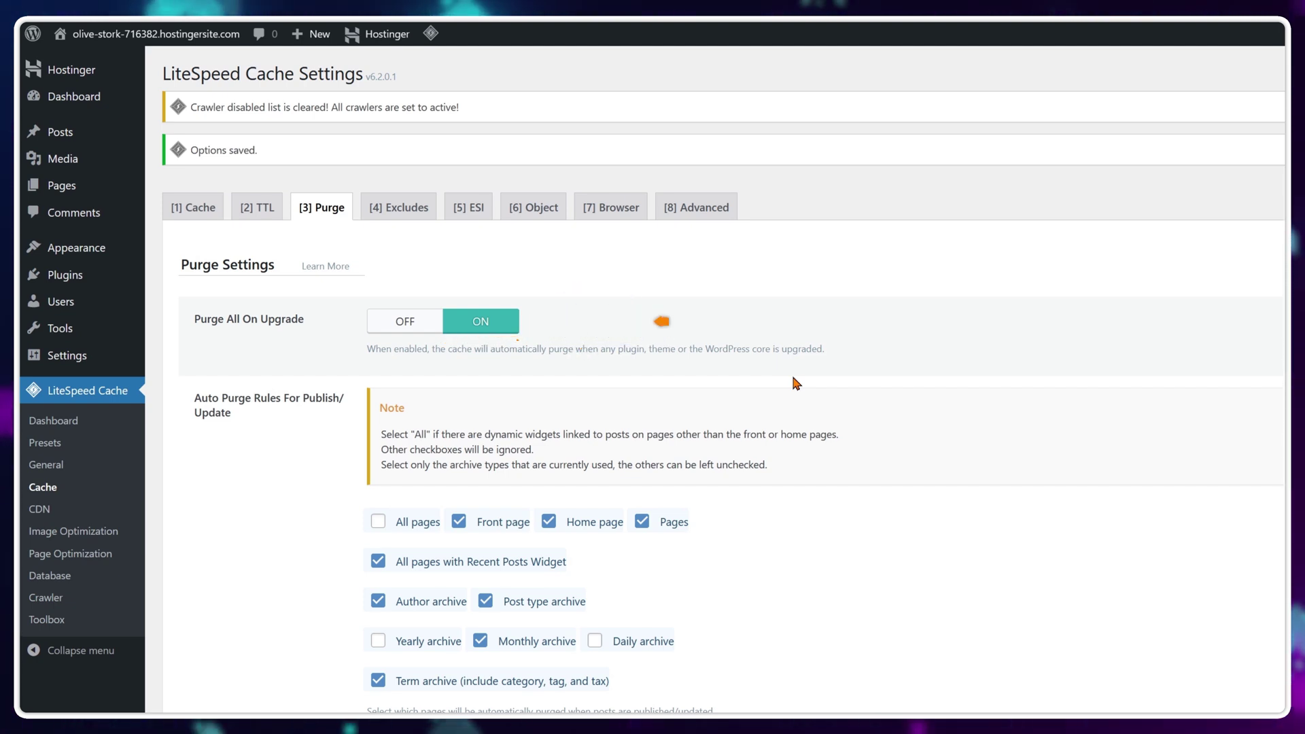
pyautogui.scroll(-6, 793, 377)
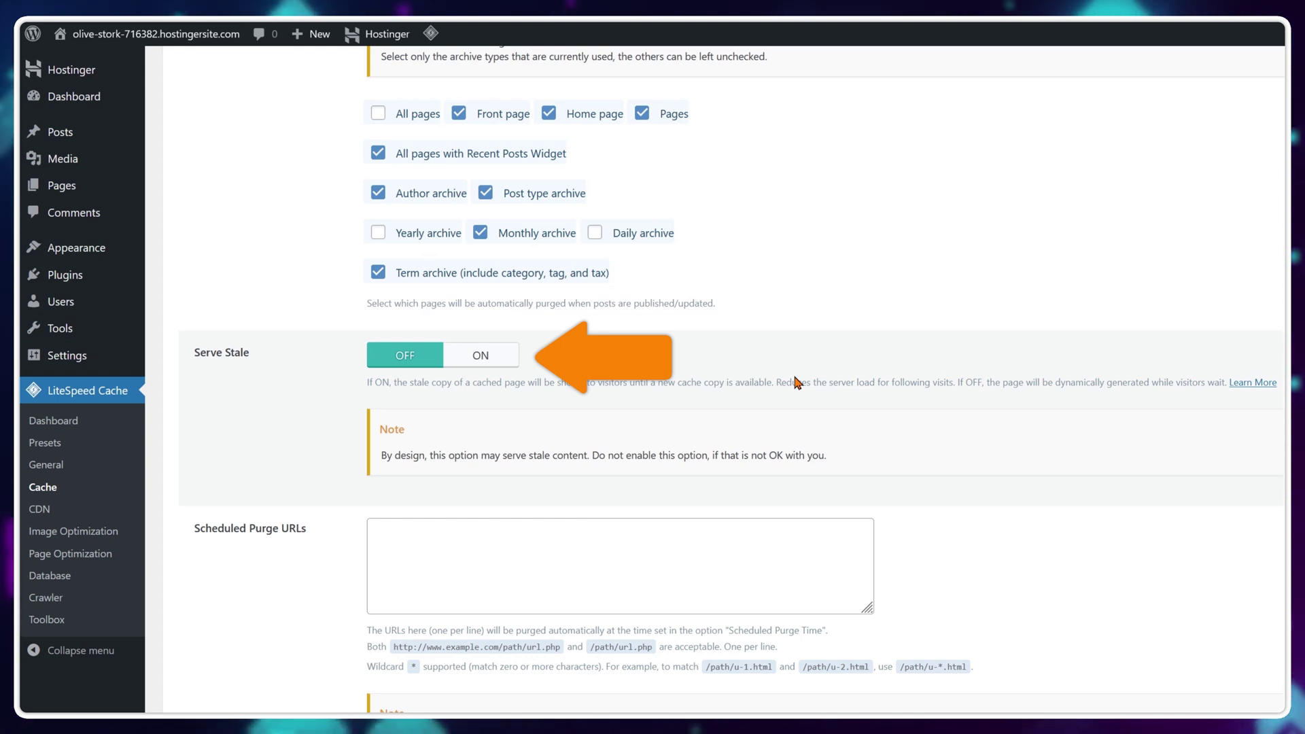
pyautogui.click(495, 361)
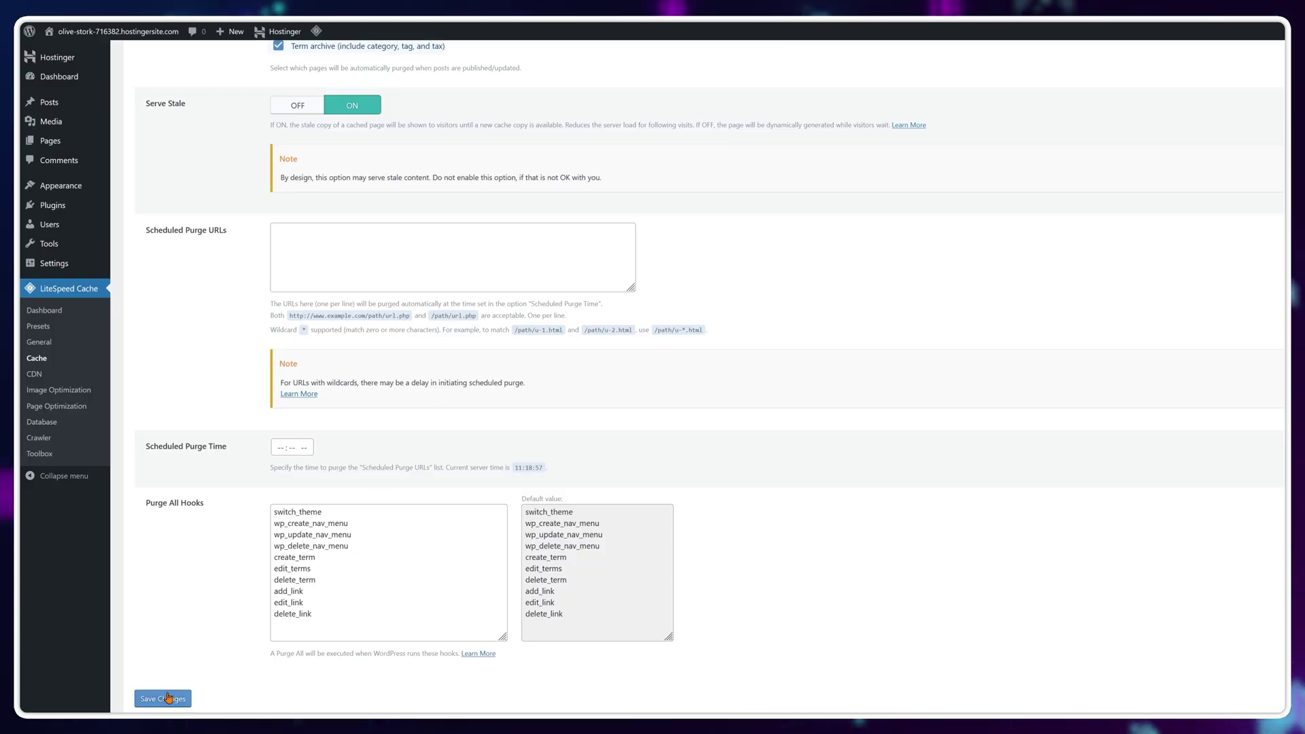
pyautogui.click(163, 699)
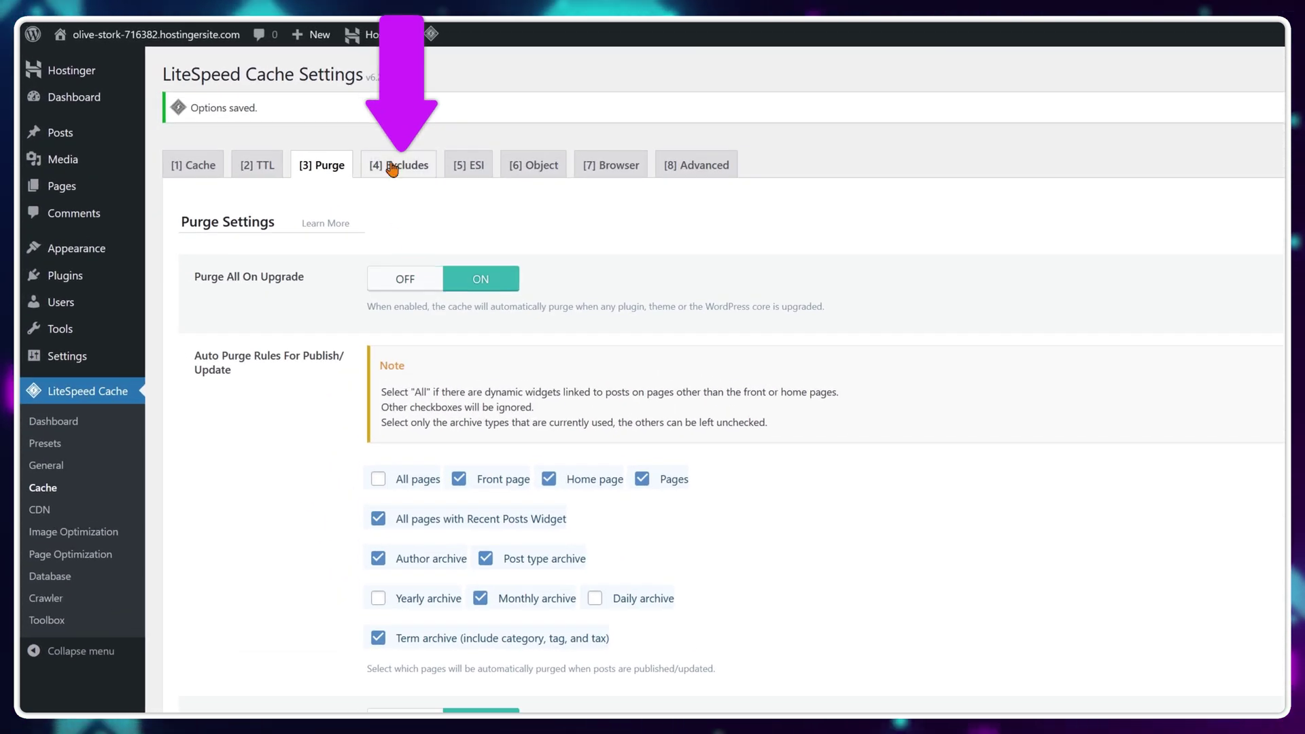
# Step: Look through the cache exclude settings and the ESI settings
pyautogui.click(389, 170)
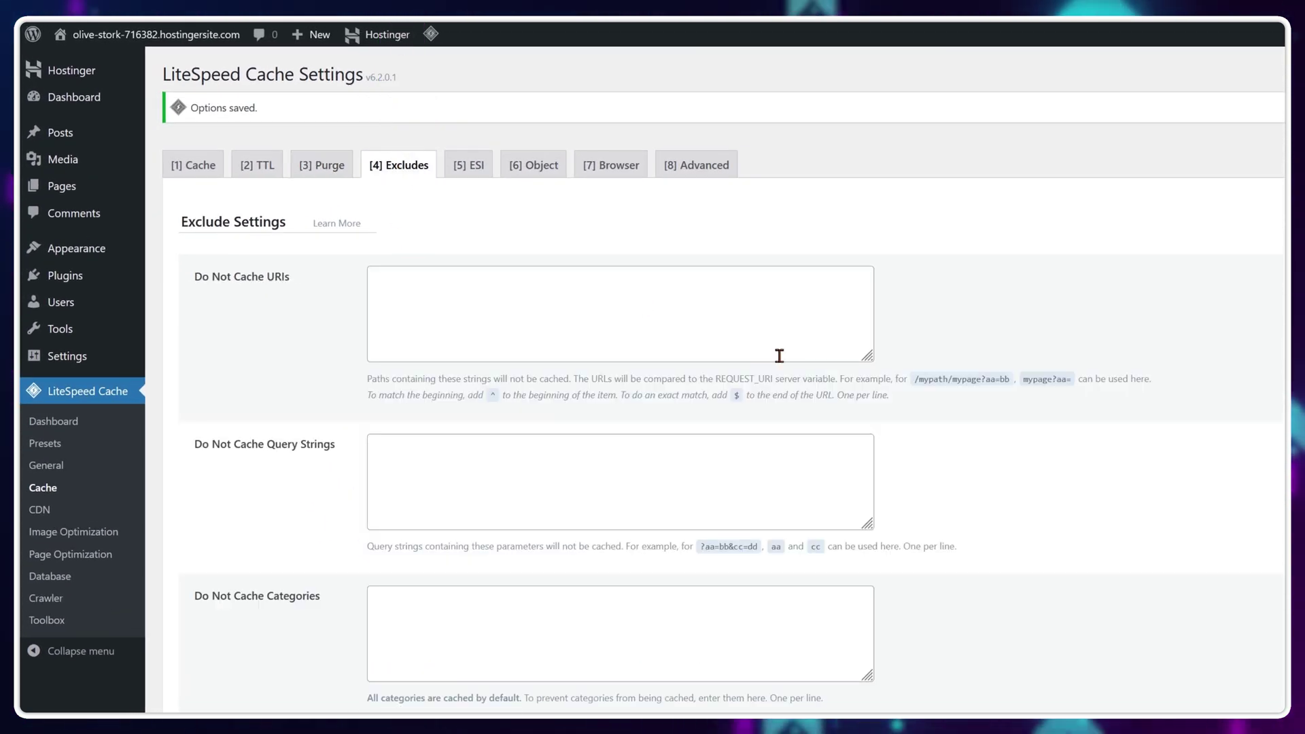
pyautogui.scroll(-9, 775, 353)
pyautogui.scroll(9, 778, 355)
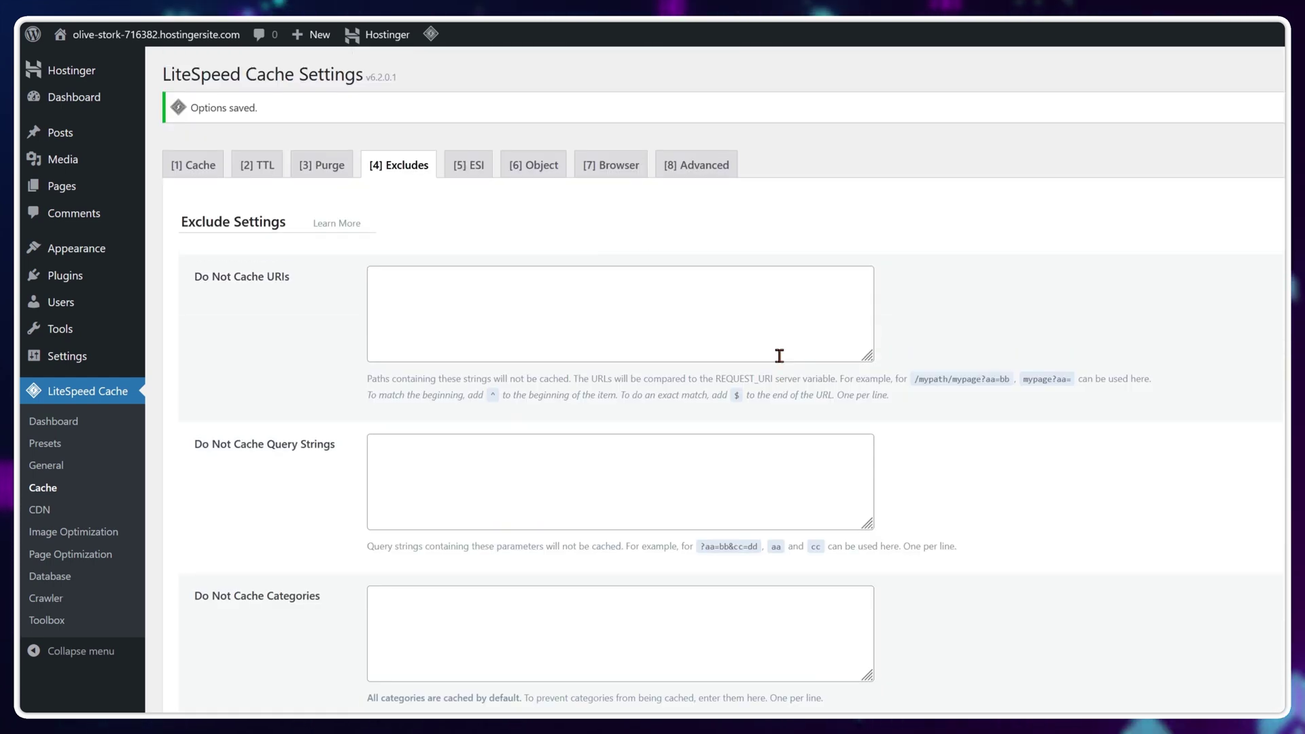
pyautogui.click(467, 176)
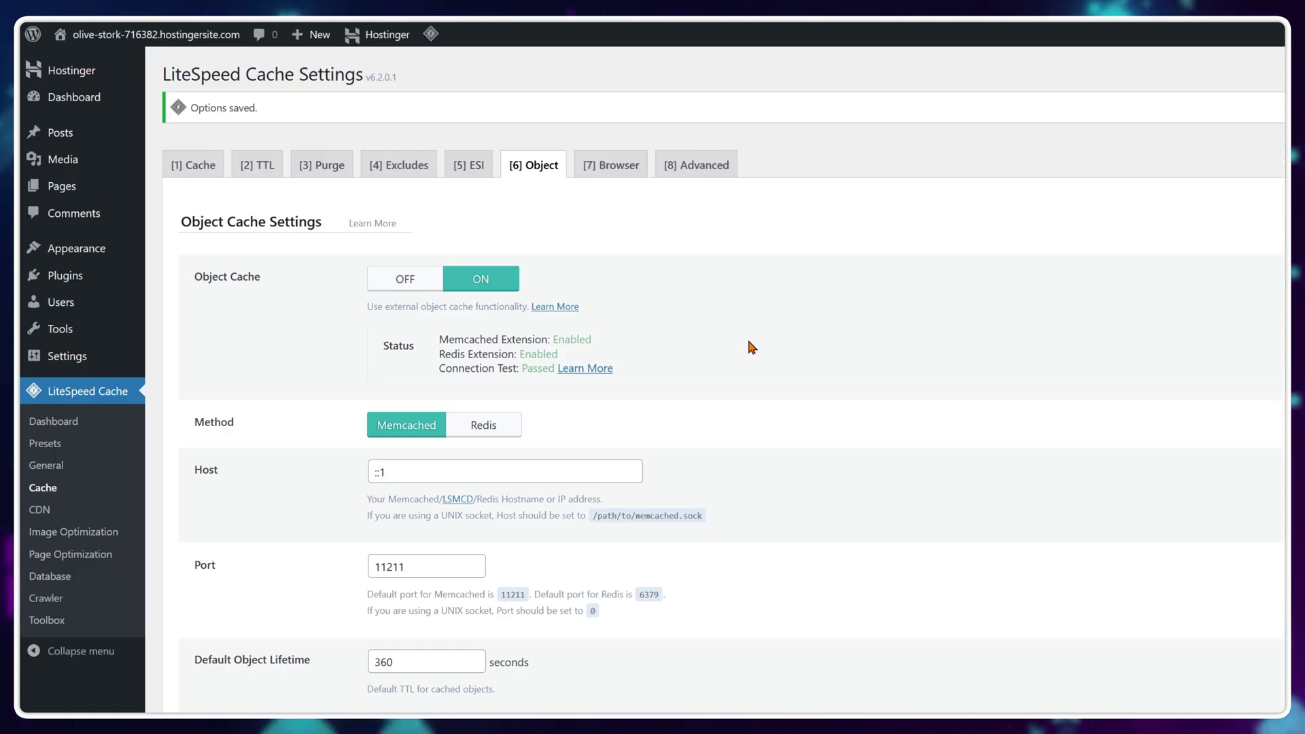
# Step: Set the object cache method to Redis and start a live chat from Hostinger's help page
pyautogui.click(510, 426)
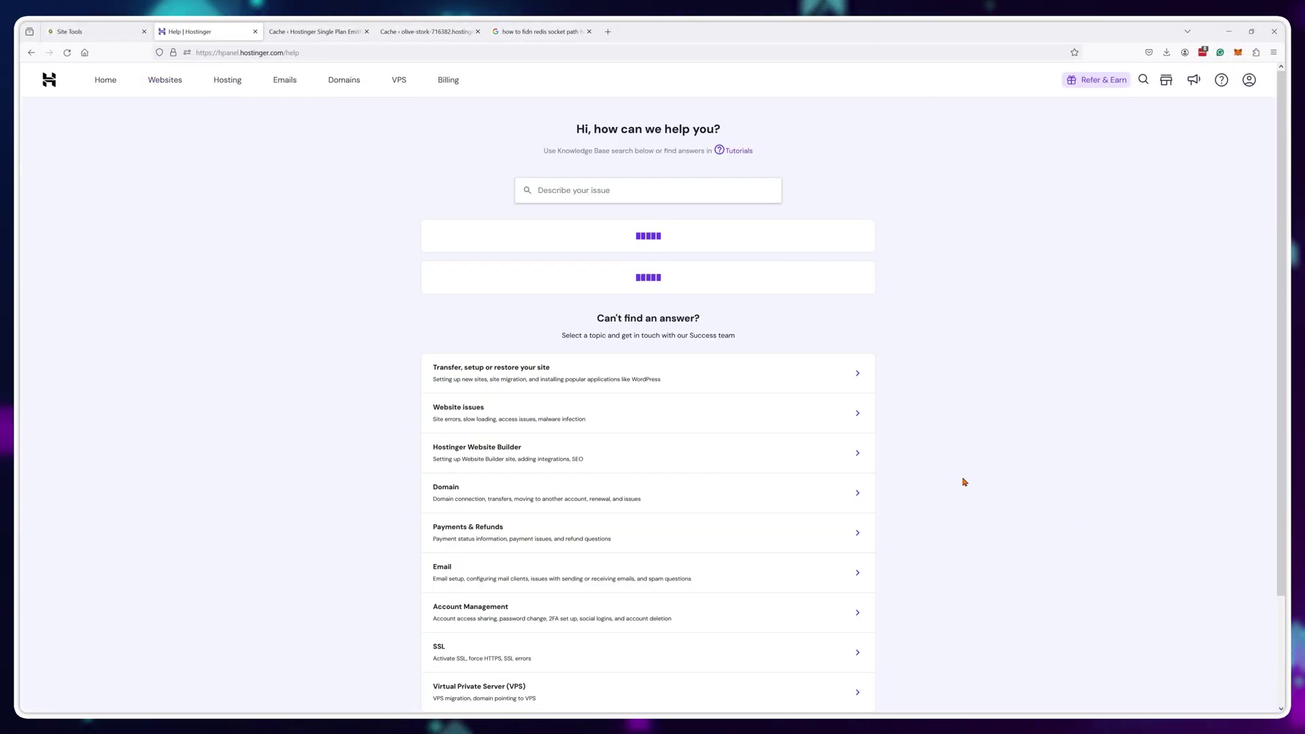
pyautogui.scroll(-3, 962, 470)
pyautogui.click(599, 620)
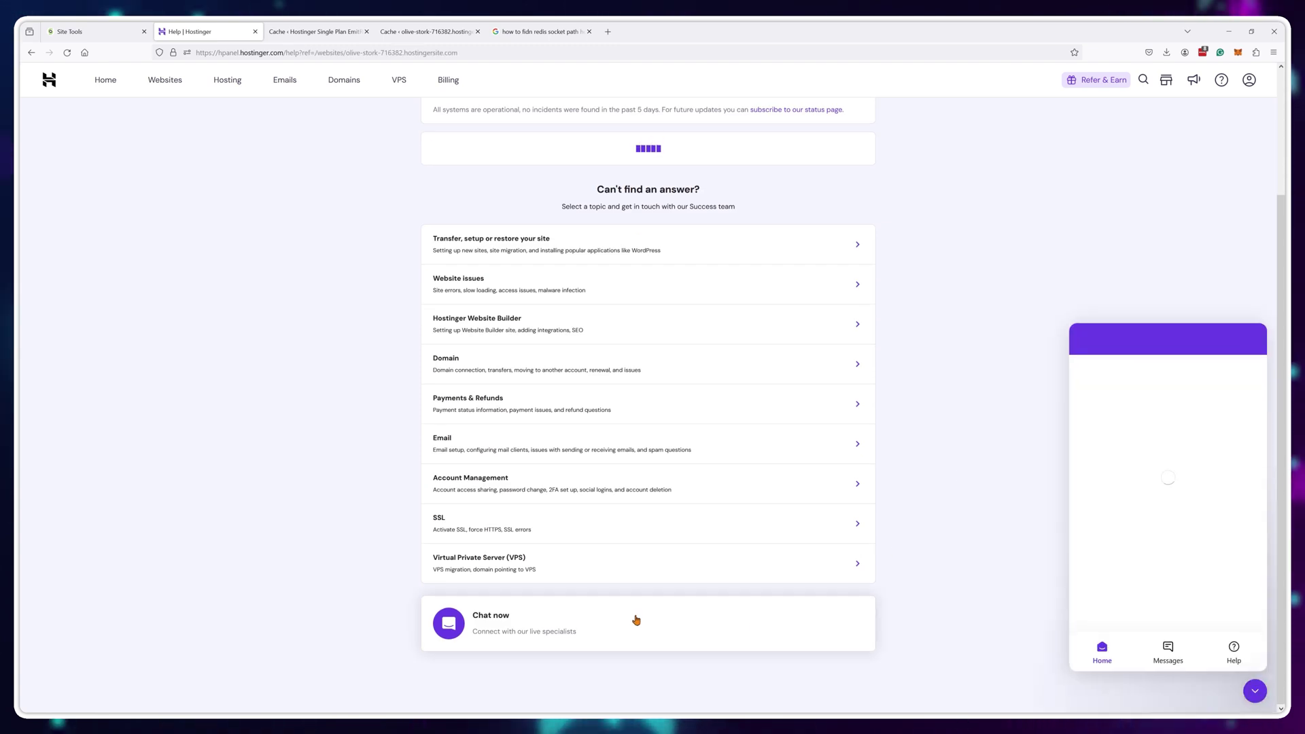
pyautogui.click(1119, 398)
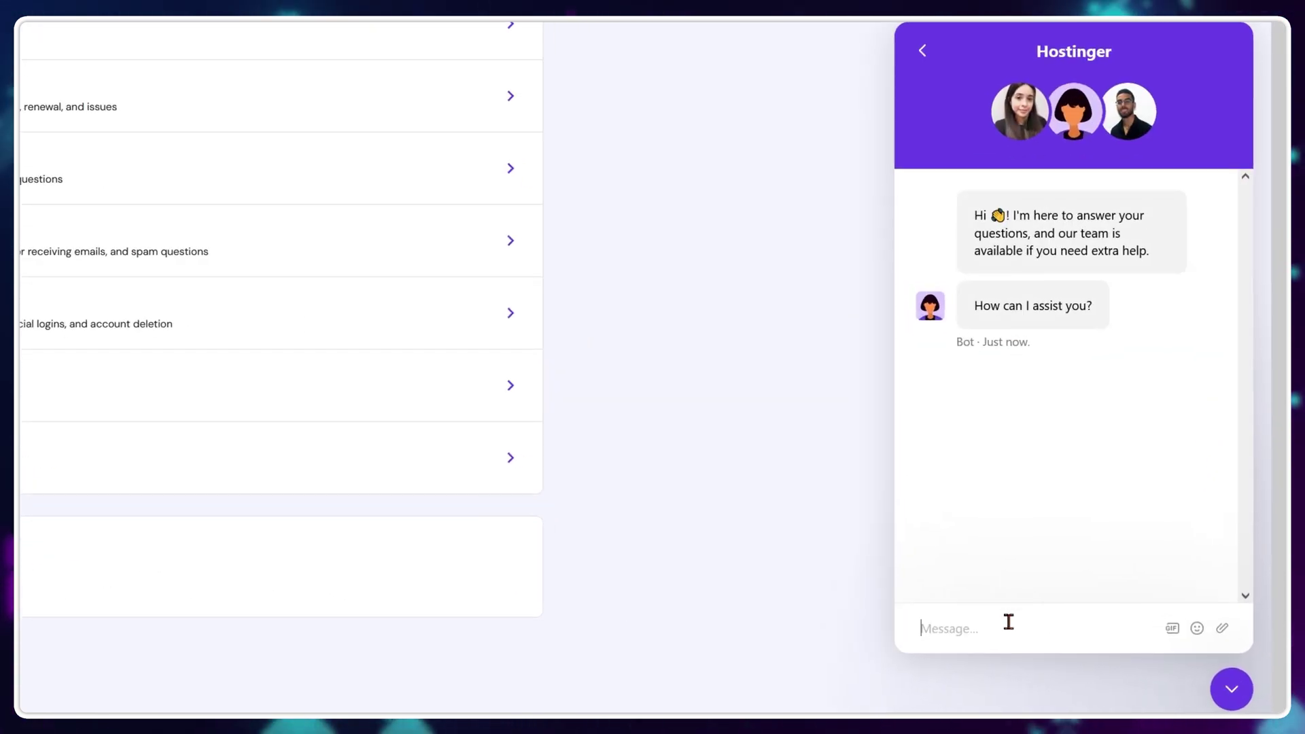
# Step: Ask the Hostinger support chat what the Redis sock path is for LiteSpeed Cache
pyautogui.write('what is my redis sock path?')
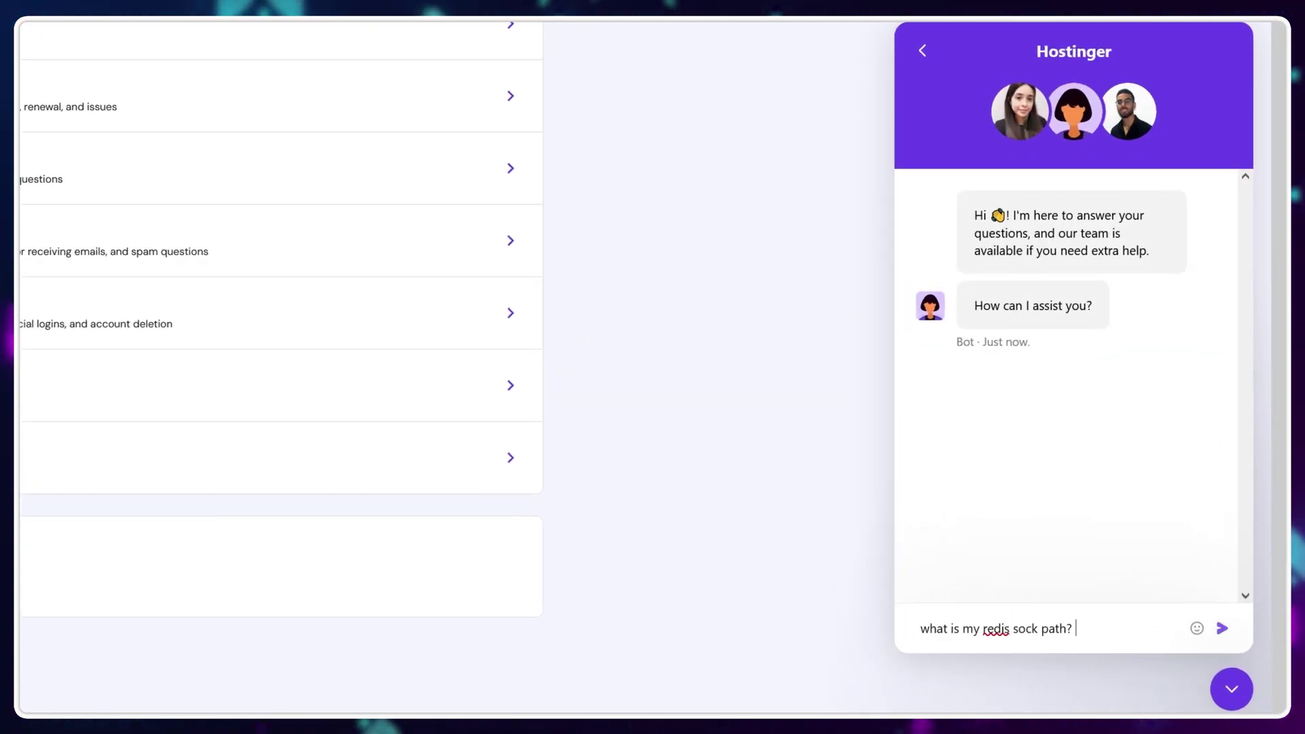
pyautogui.write(' for LiteSpeed Cache?')
pyautogui.press('Return')
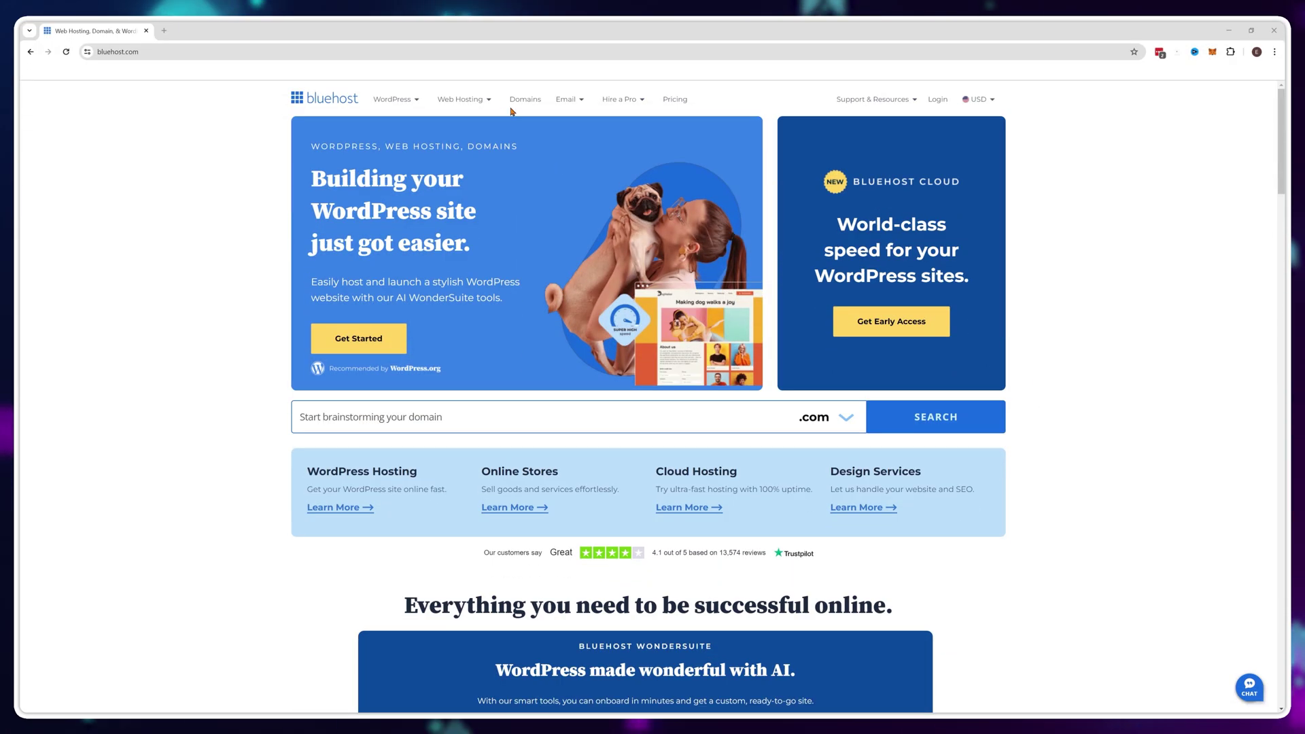
# Step: Open Bluehost's shared web hosting page and look through its plans
pyautogui.moveTo(488, 100)
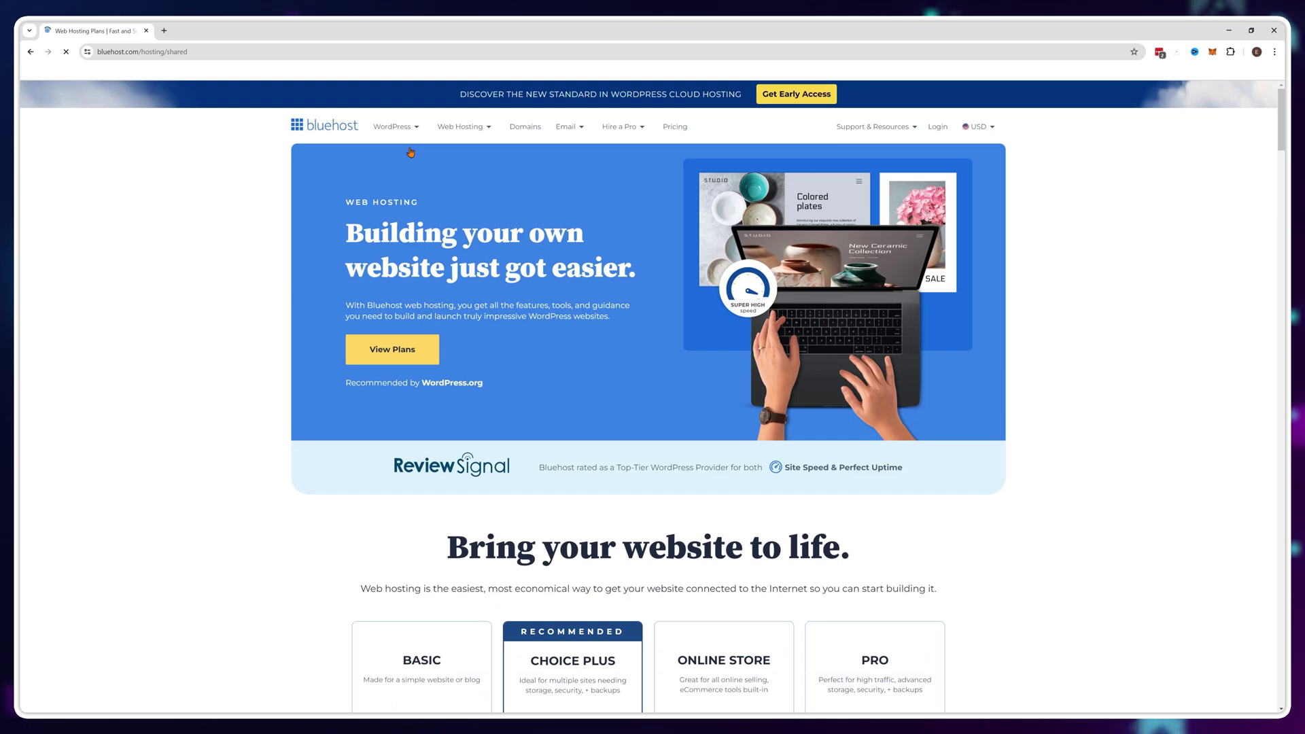
pyautogui.scroll(-5, 979, 361)
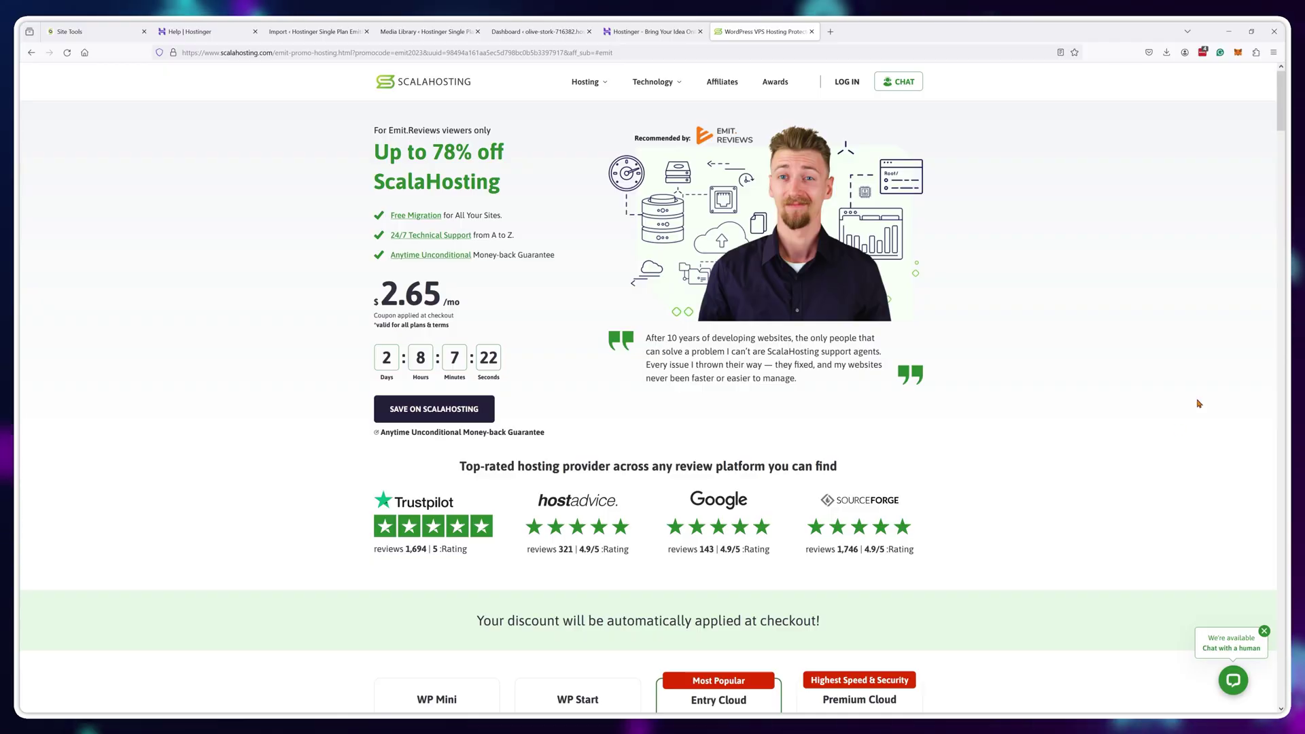
# Step: Look through ScalaHosting's promotional WordPress hosting offer and its plans
pyautogui.scroll(-8, 1198, 403)
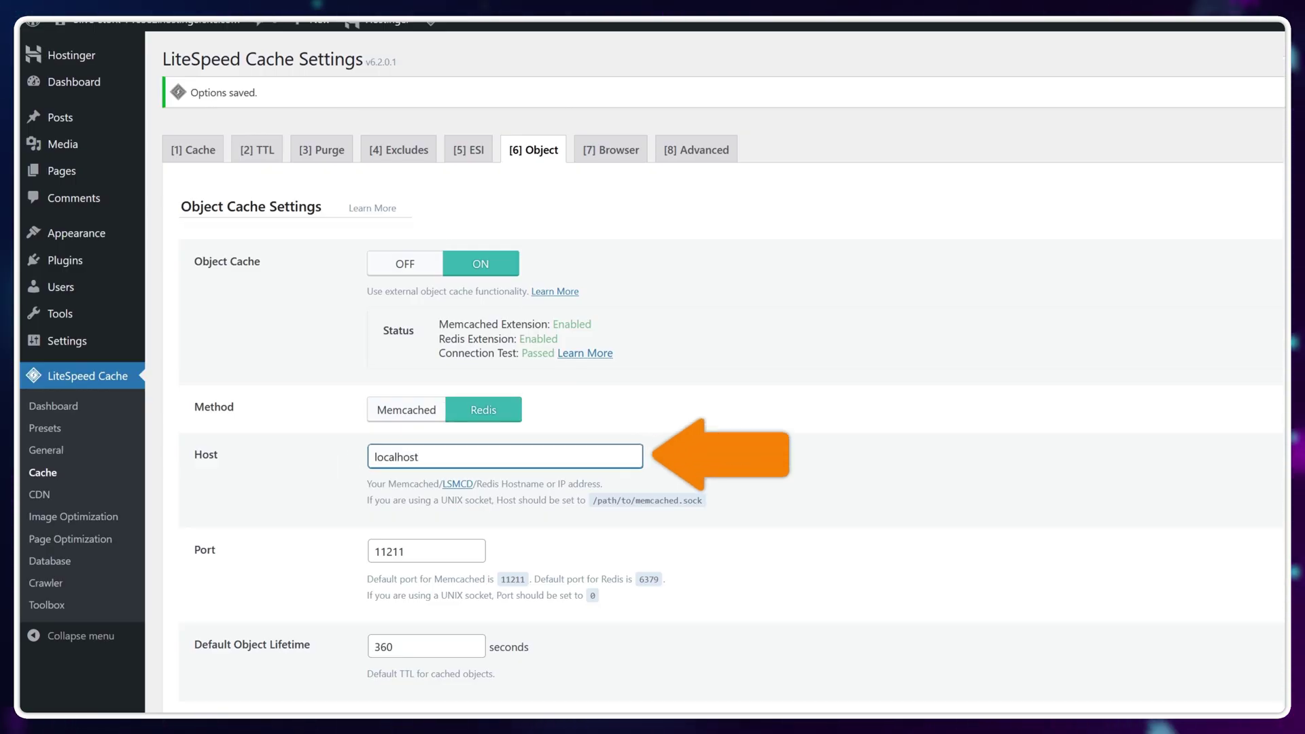
# Step: Set the Redis object cache port to 6379 and turn off Store Transients in the LiteSpeed Cache object settings
pyautogui.press('Tab')
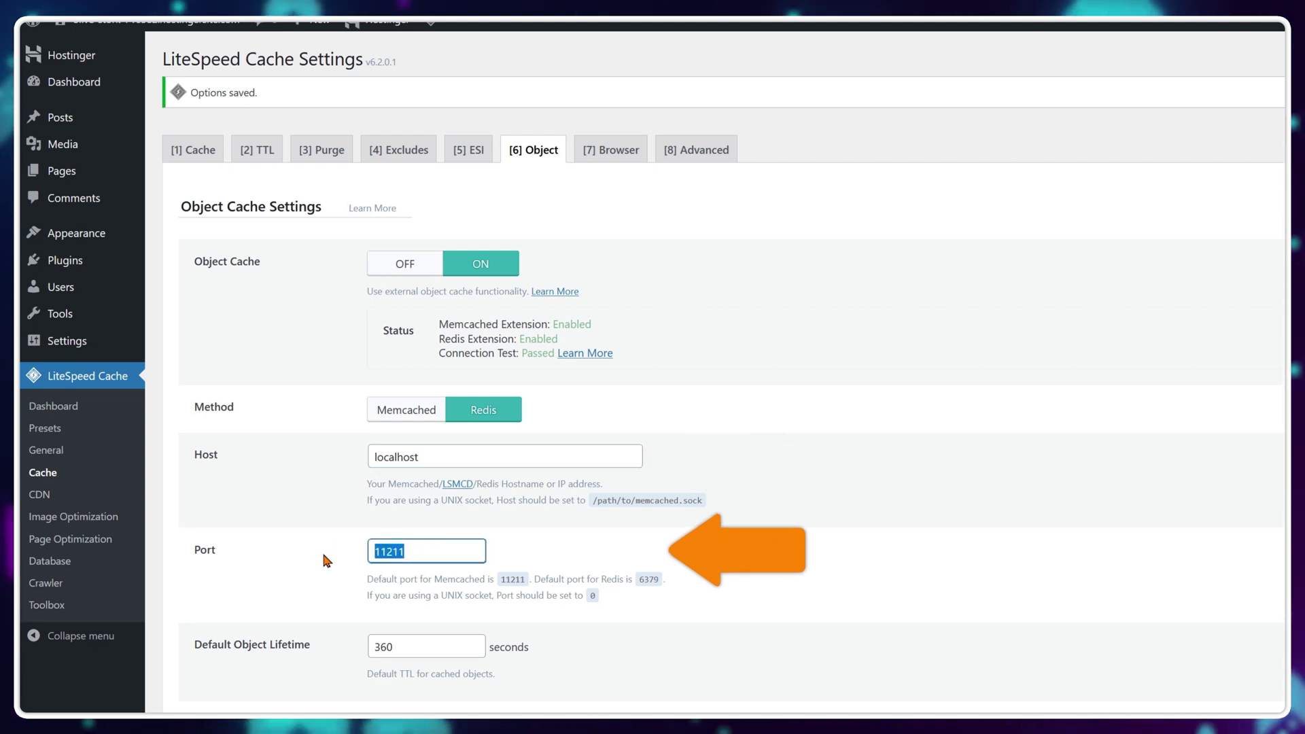
pyautogui.write('6379')
pyautogui.click(323, 519)
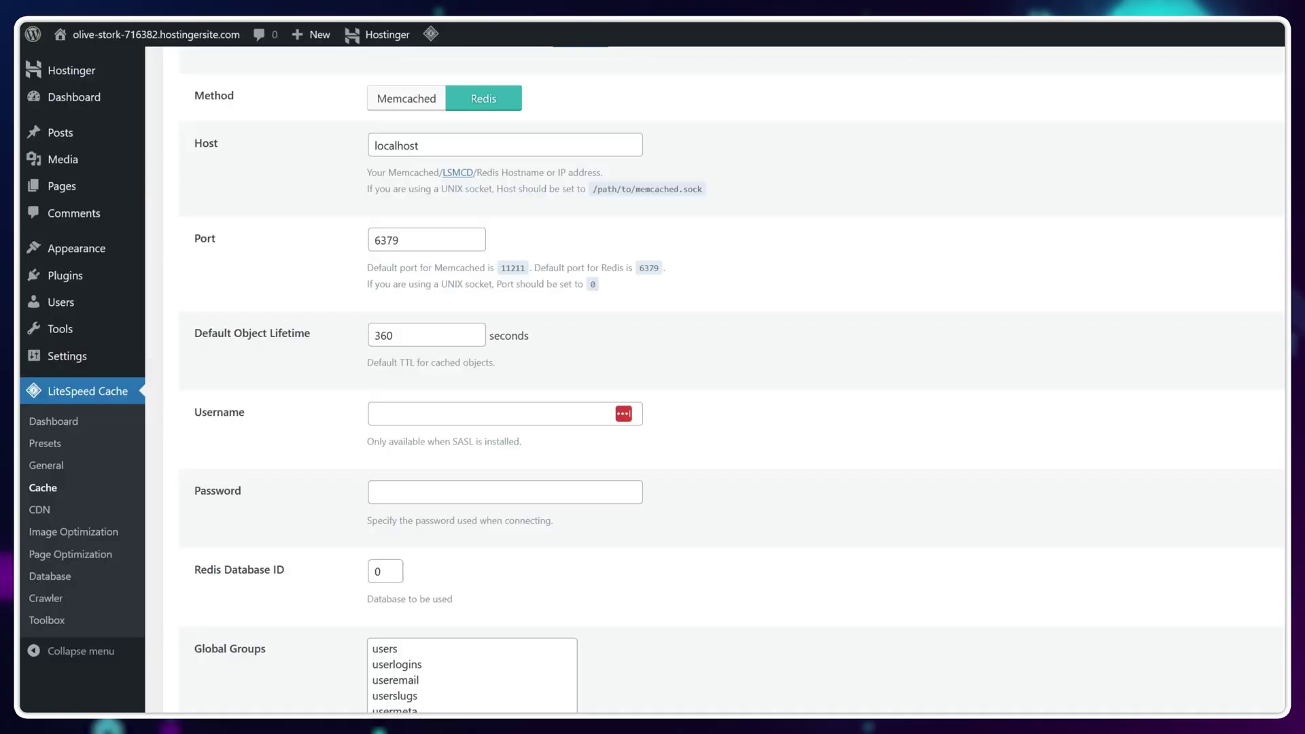
pyautogui.scroll(-15, 731, 368)
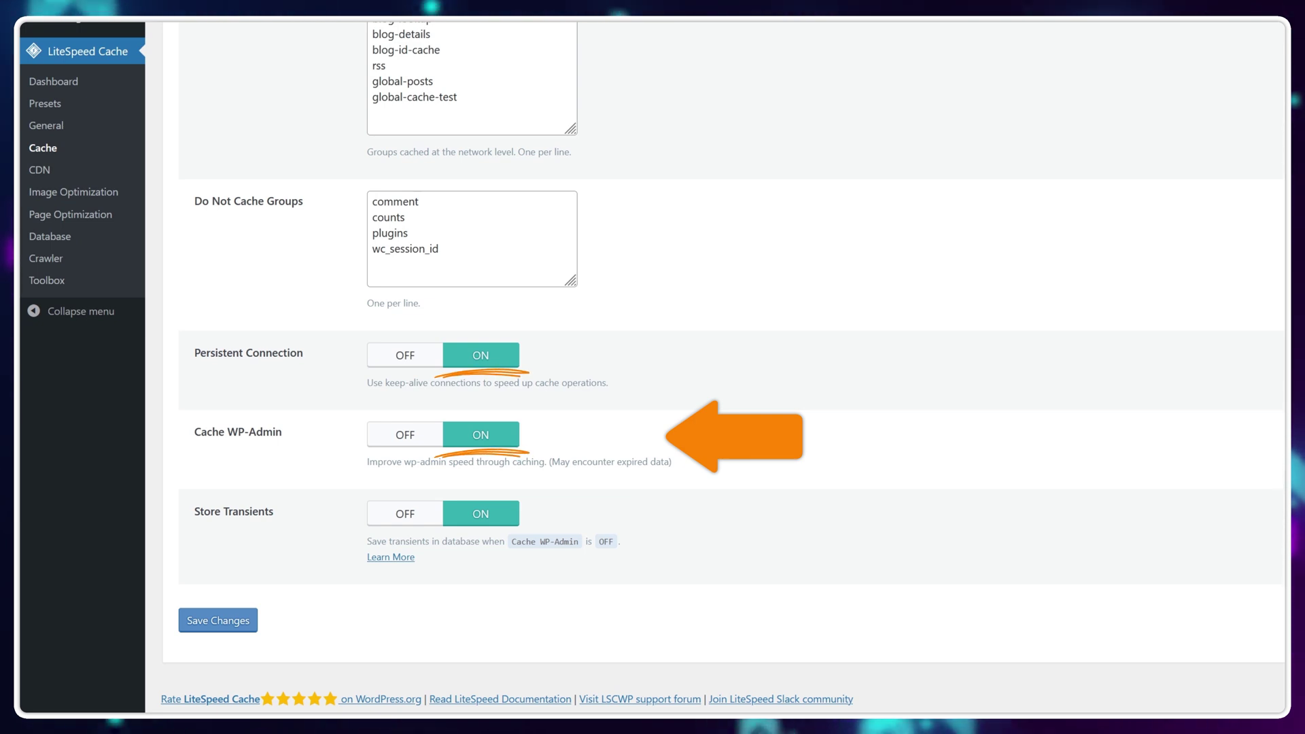
pyautogui.click(419, 516)
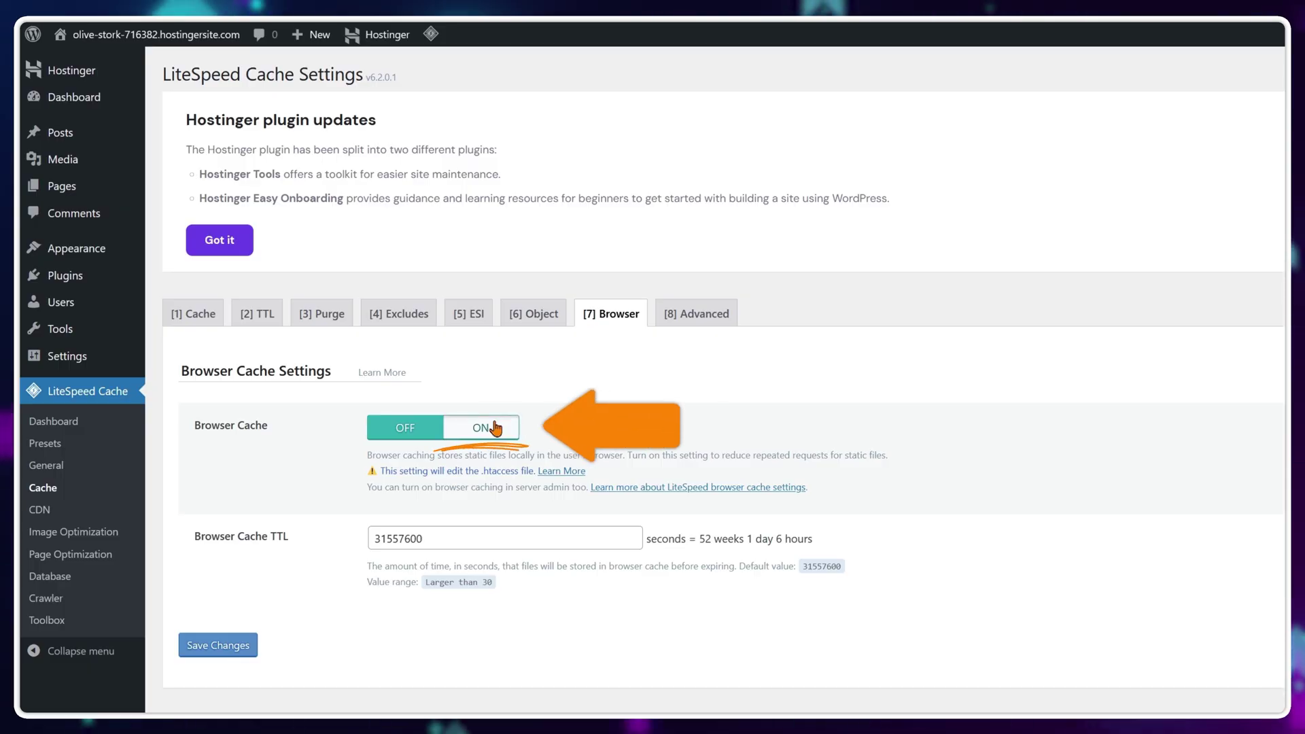
# Step: Turn on Browser Cache, save the changes, and go to the Instant Click option in the advanced cache settings
pyautogui.click(495, 427)
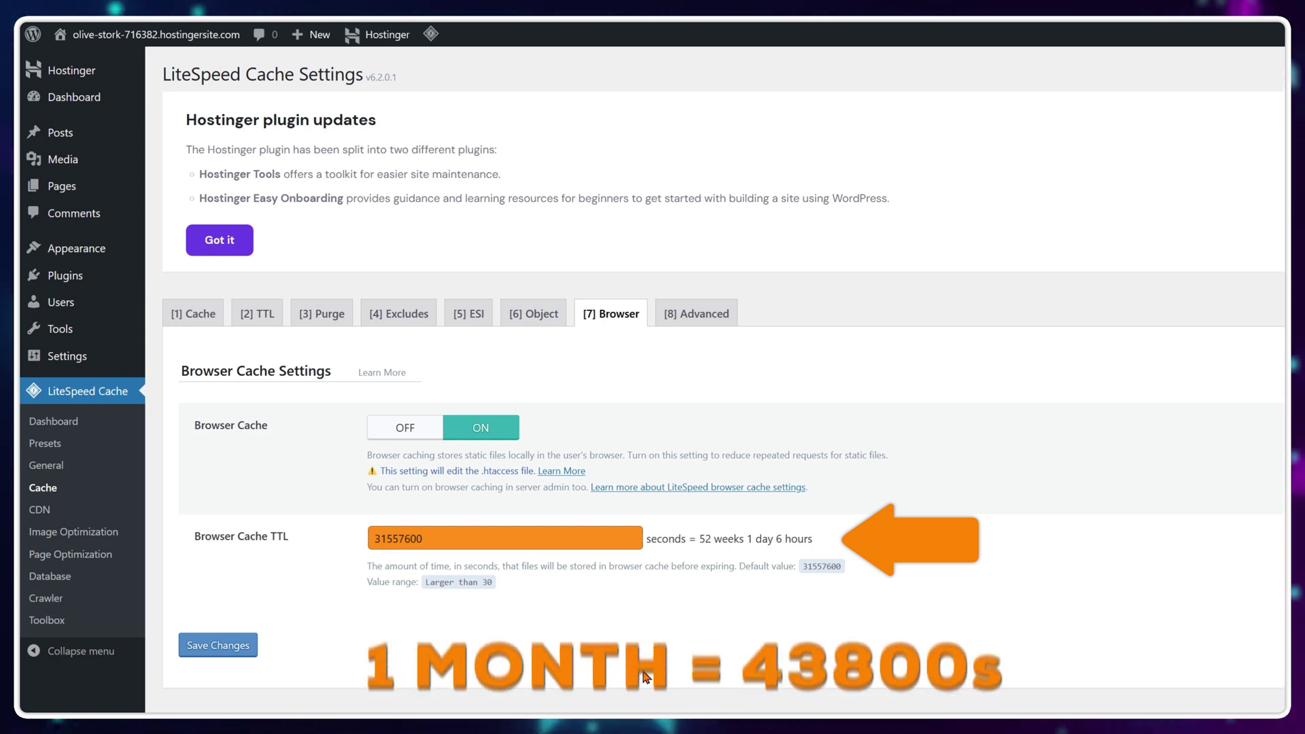
pyautogui.click(228, 645)
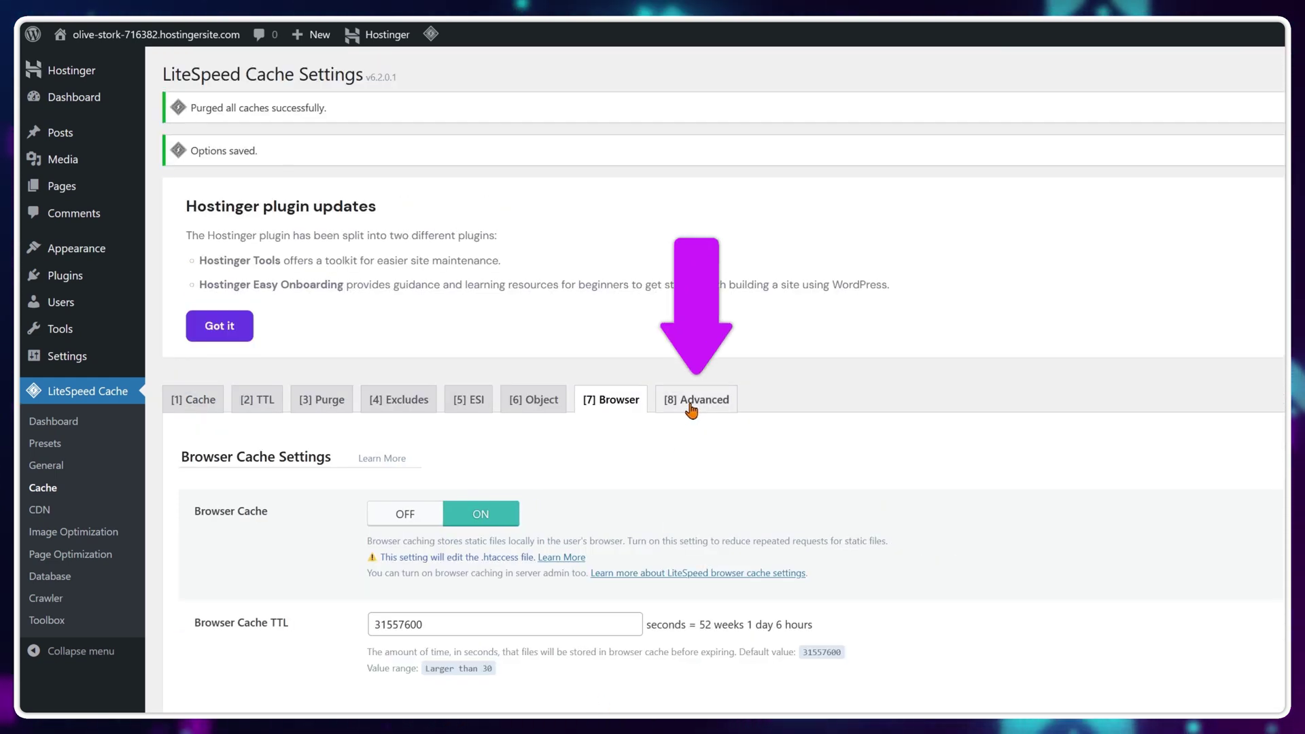
pyautogui.click(692, 408)
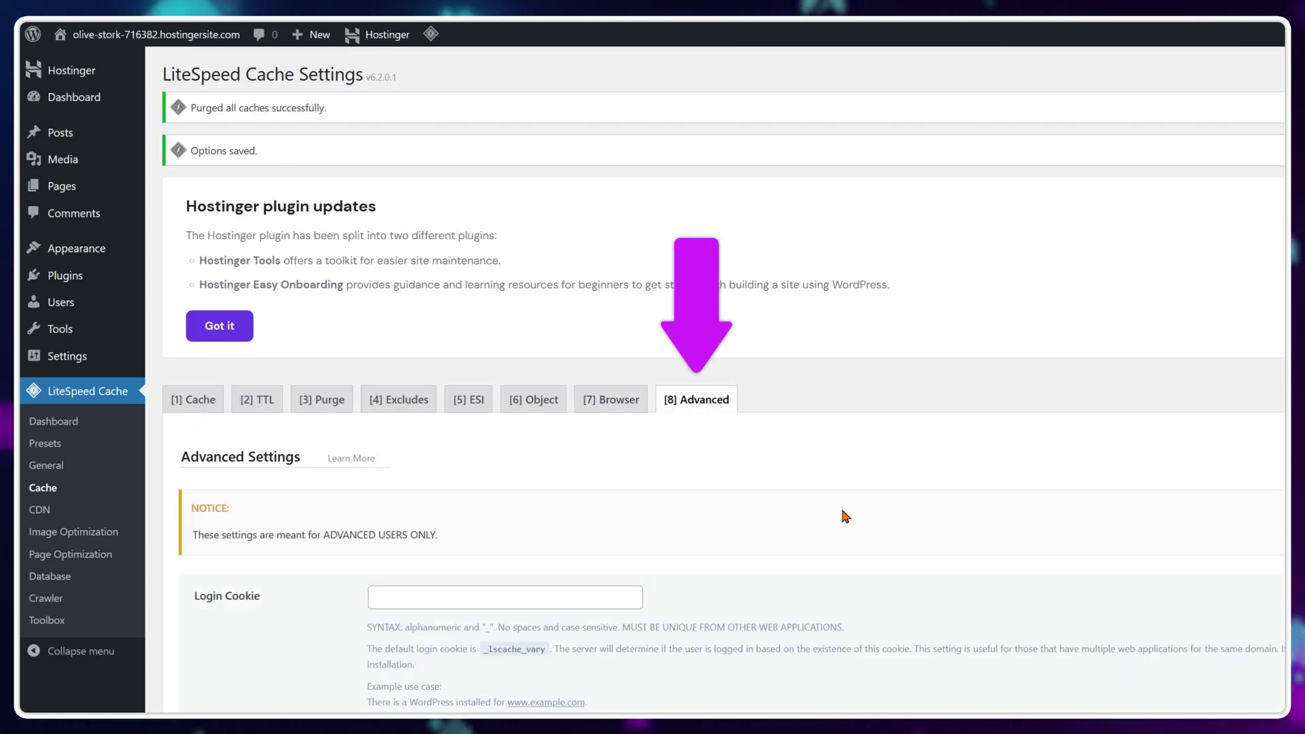
pyautogui.scroll(-8, 845, 517)
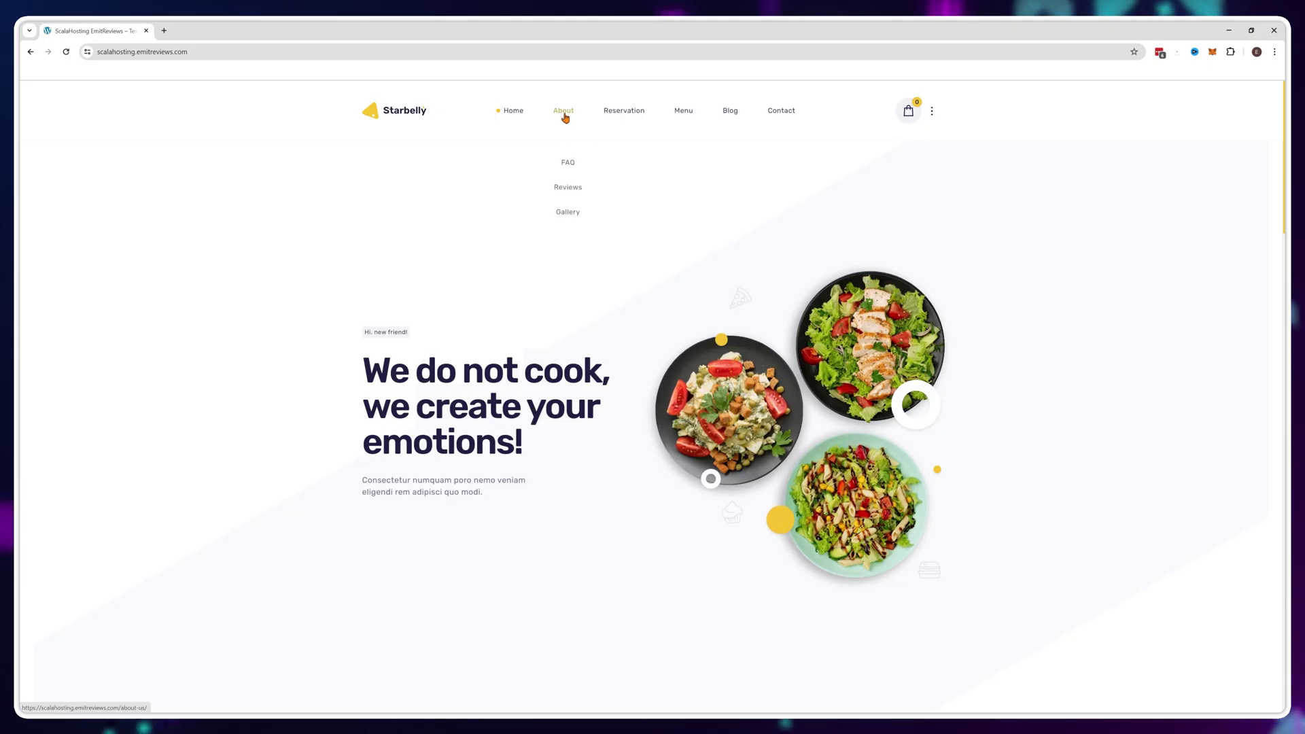
# Step: Switch repeatedly between the Home and About pages of the Starbelly demo site to see how fast they load
pyautogui.click(562, 110)
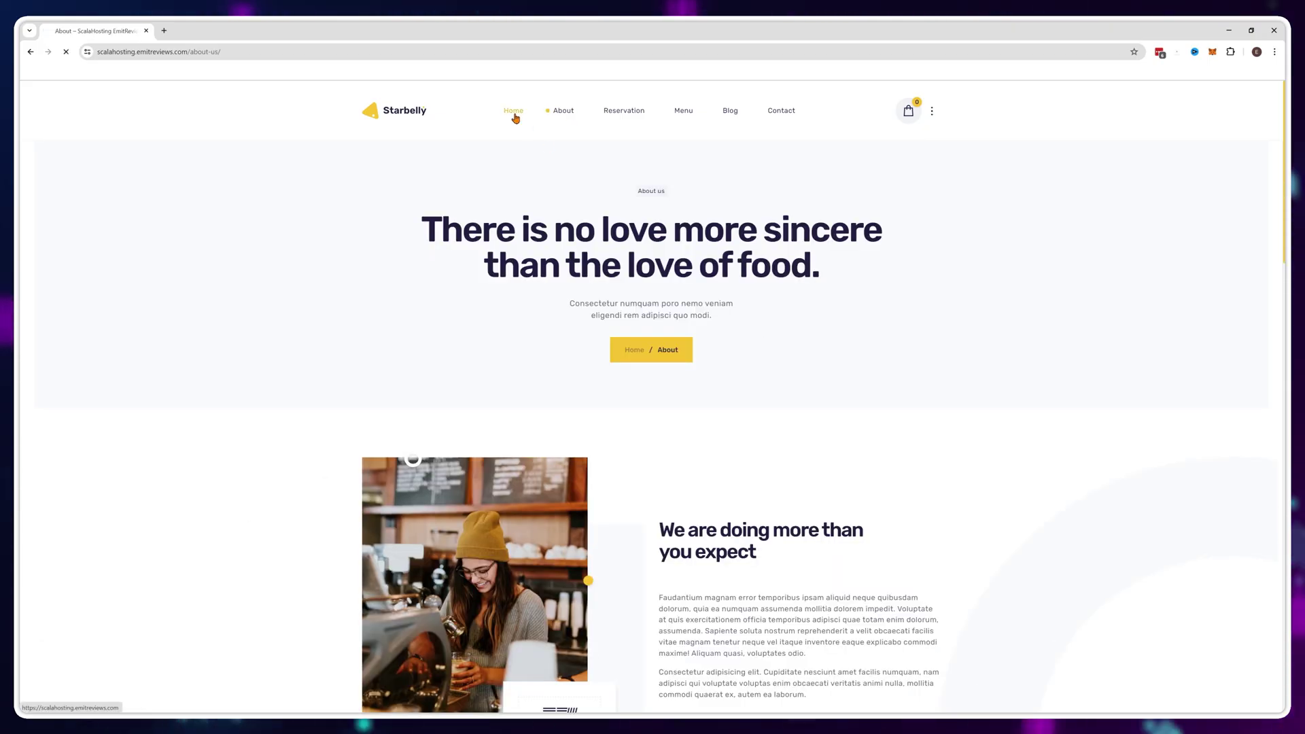
pyautogui.click(515, 115)
pyautogui.moveTo(554, 129)
pyautogui.click(557, 208)
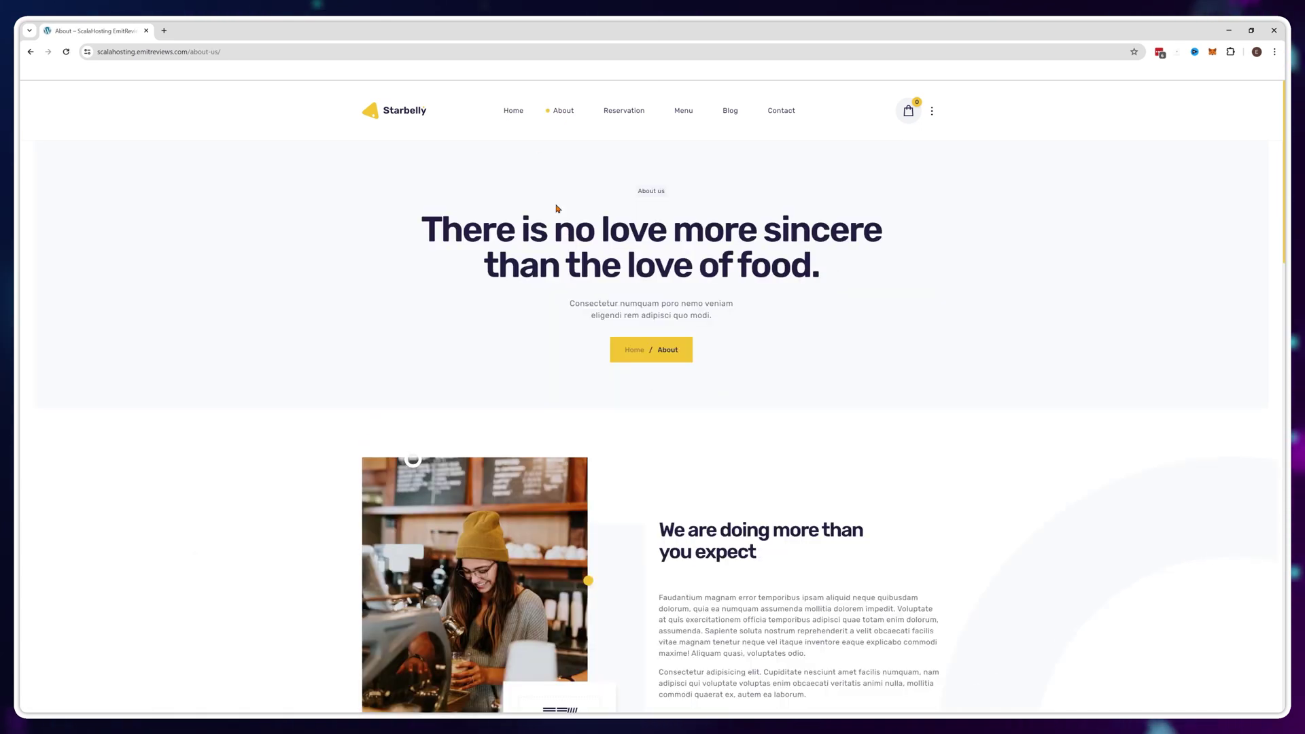
pyautogui.click(516, 114)
pyautogui.click(575, 194)
pyautogui.click(517, 117)
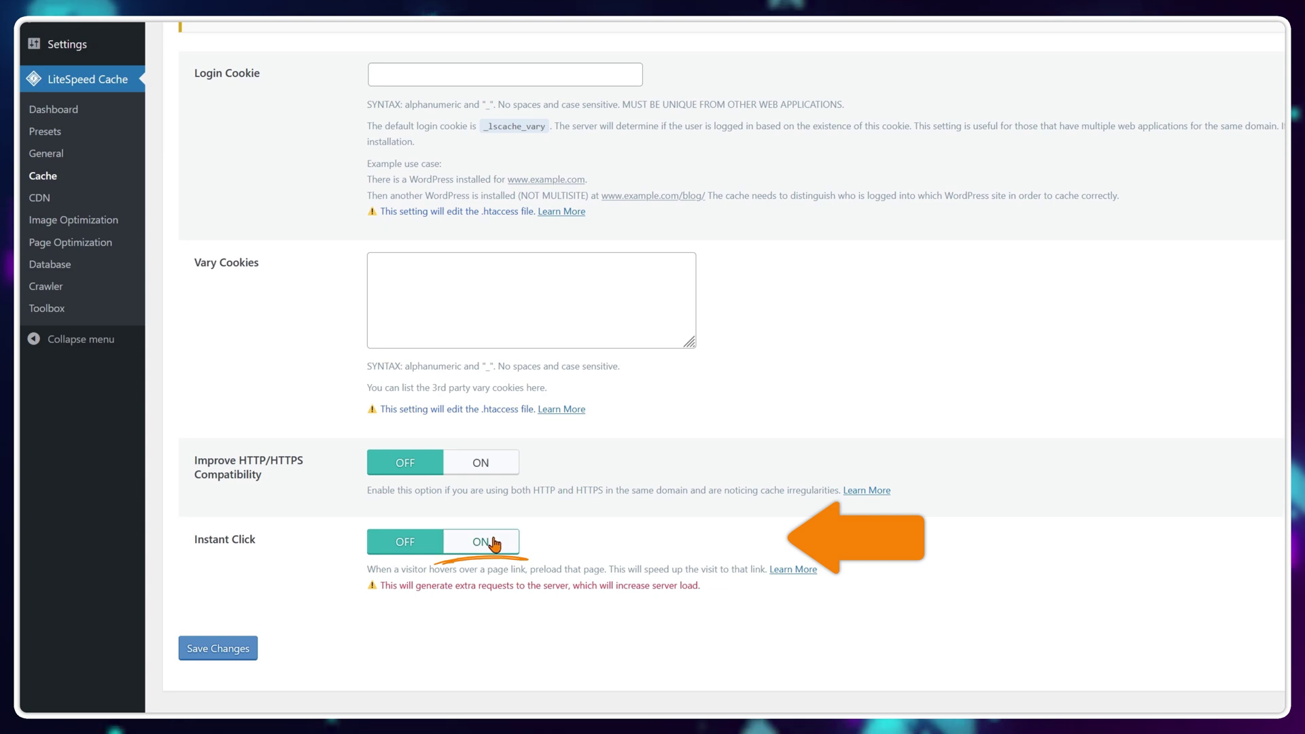
# Step: Turn on Instant Click in the advanced cache settings
pyautogui.click(494, 544)
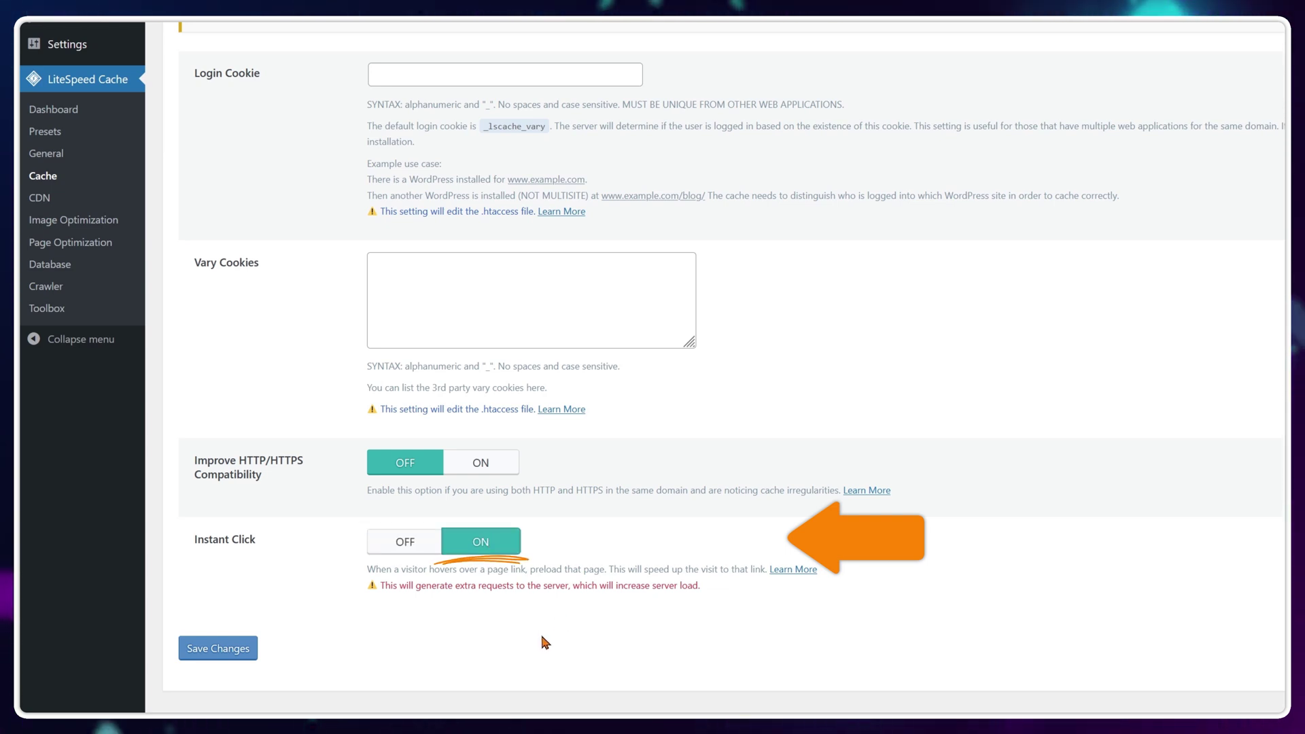
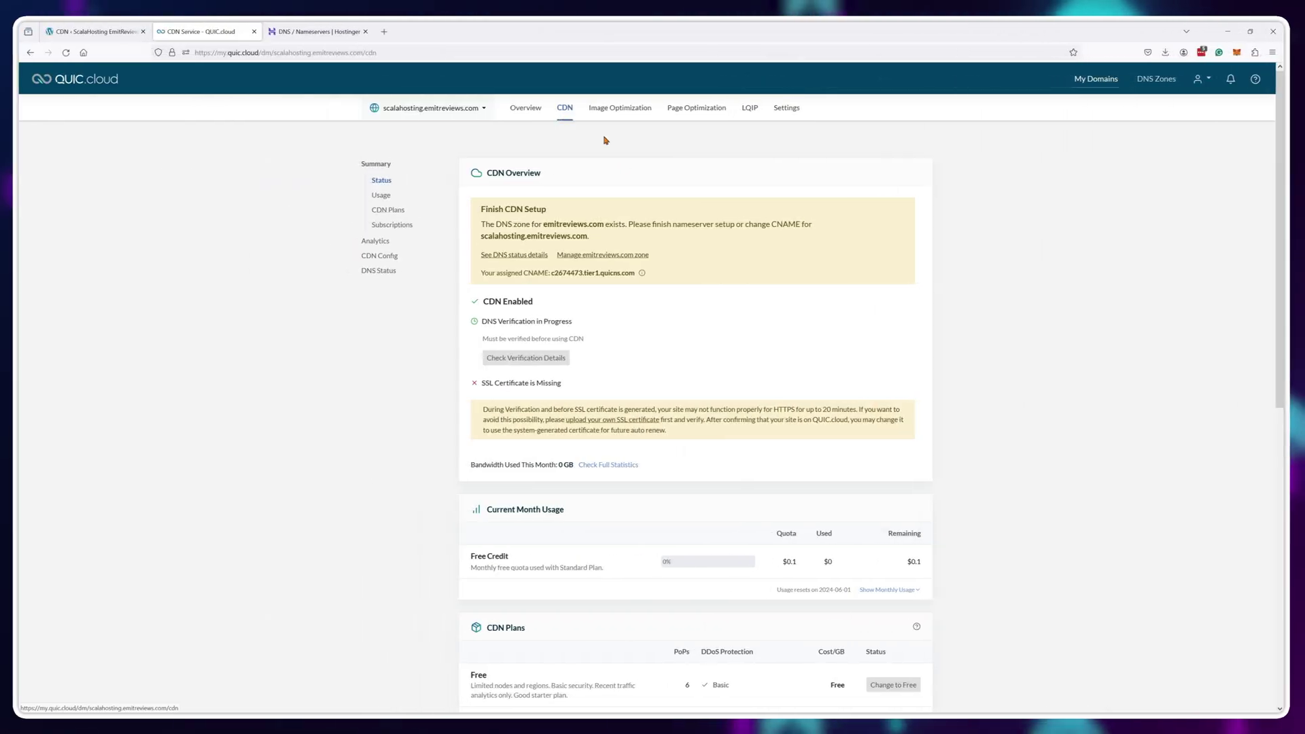
# Step: Look through the QUIC.cloud CDN overview and CDN plans for scalahosting.emitreviews.com
pyautogui.scroll(-3, 697, 216)
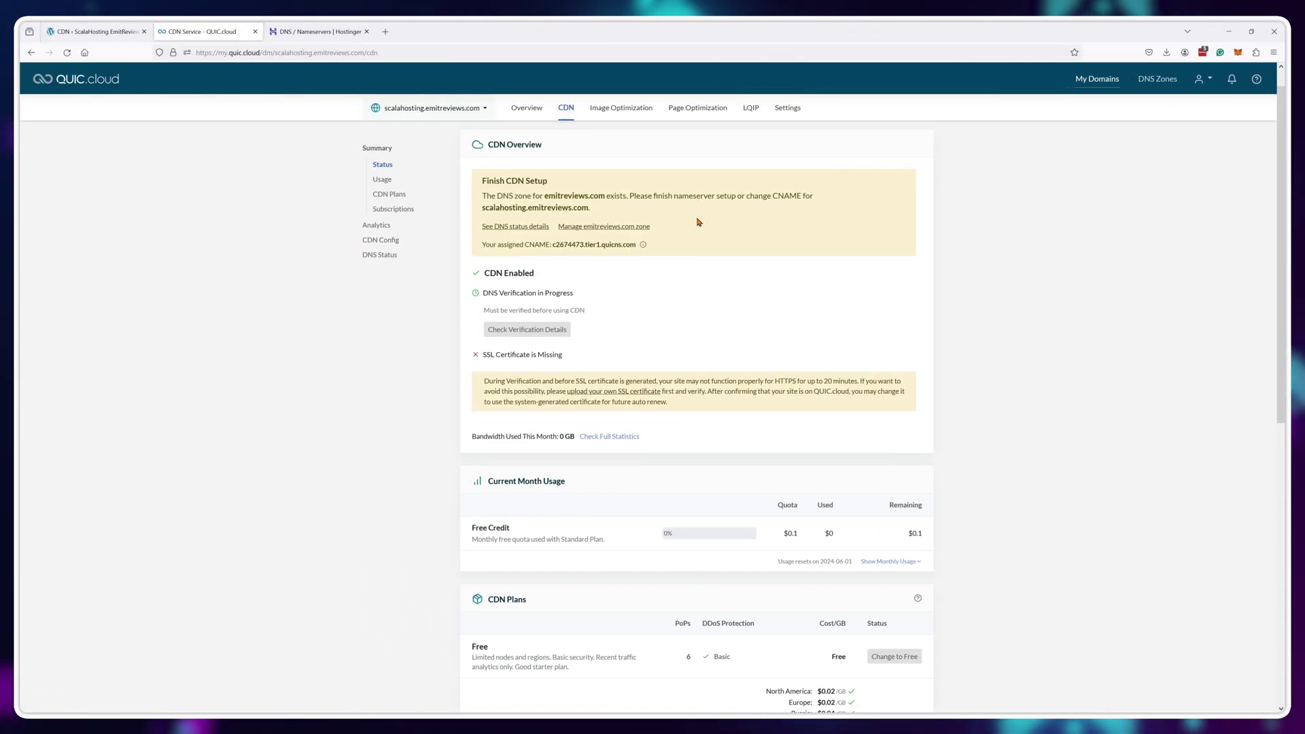
pyautogui.scroll(-2, 697, 216)
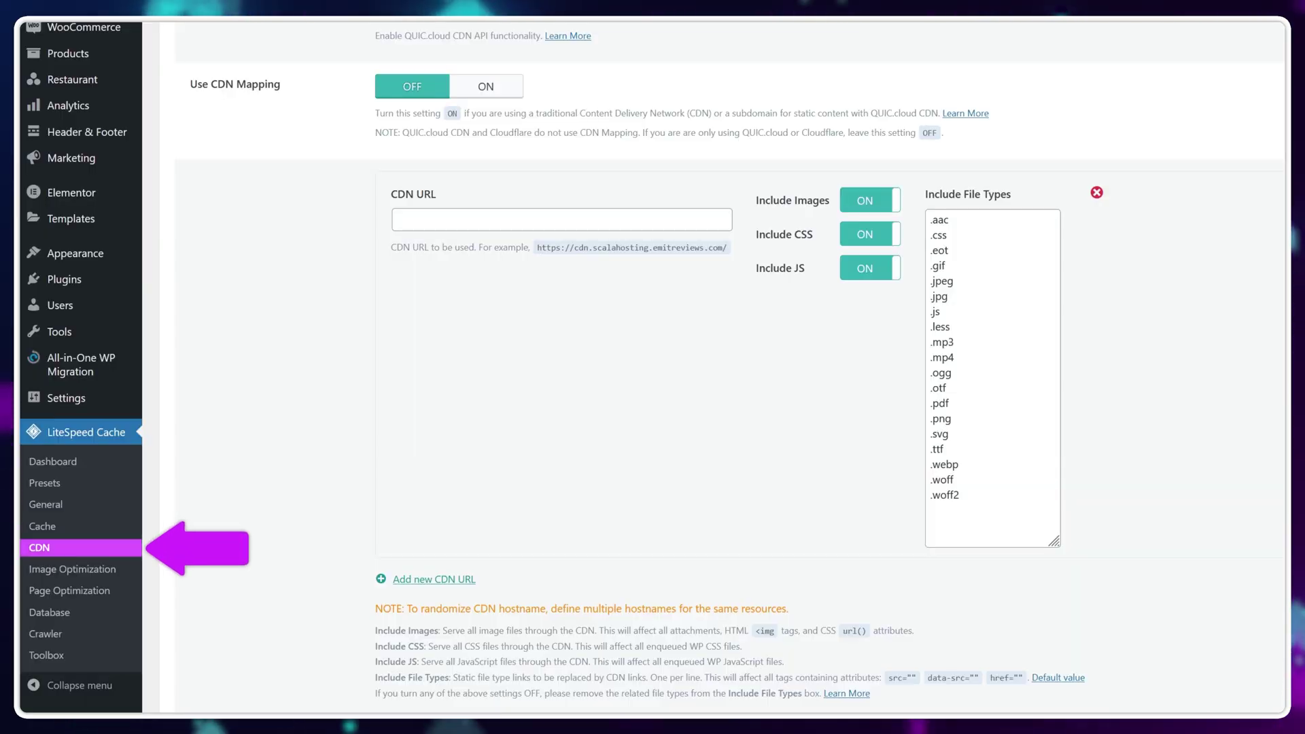
# Step: From the QUIC.cloud CDN setup in LiteSpeed Cache, link the domain to a different QUIC.cloud account and log in
pyautogui.scroll(3, 362, 204)
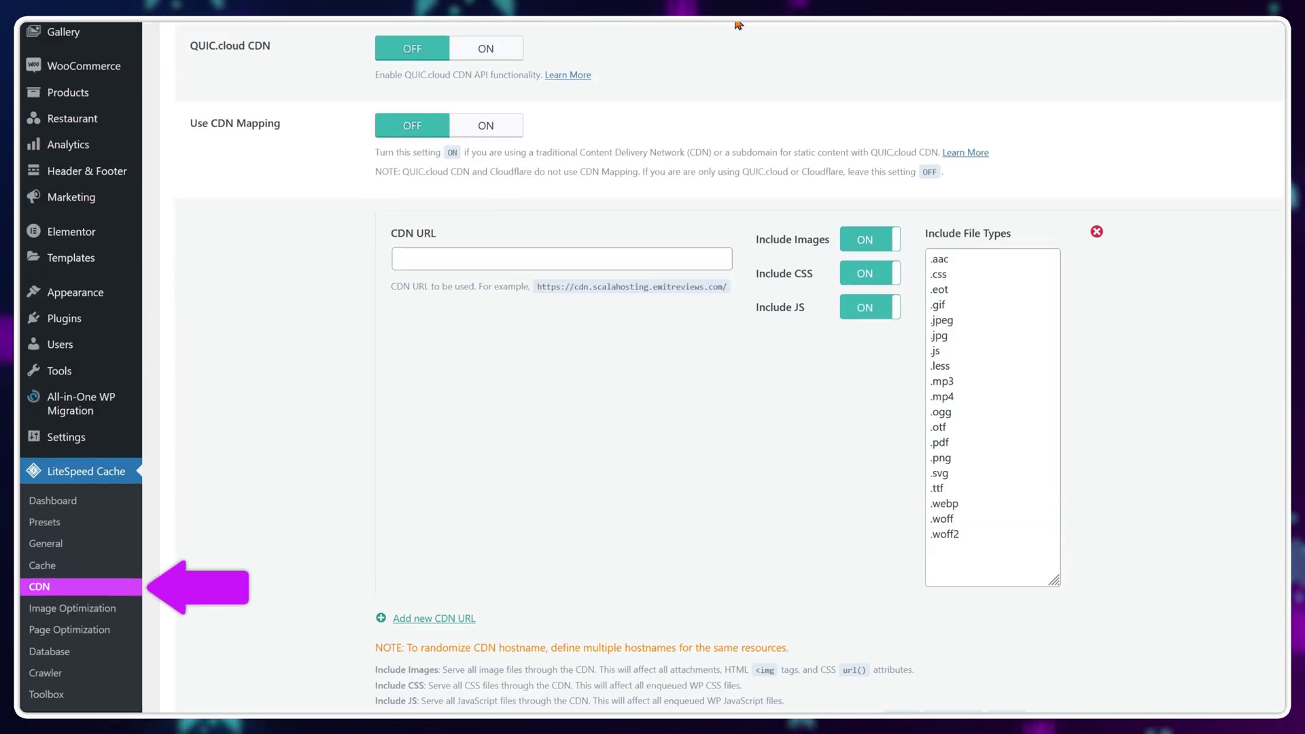
pyautogui.click(370, 104)
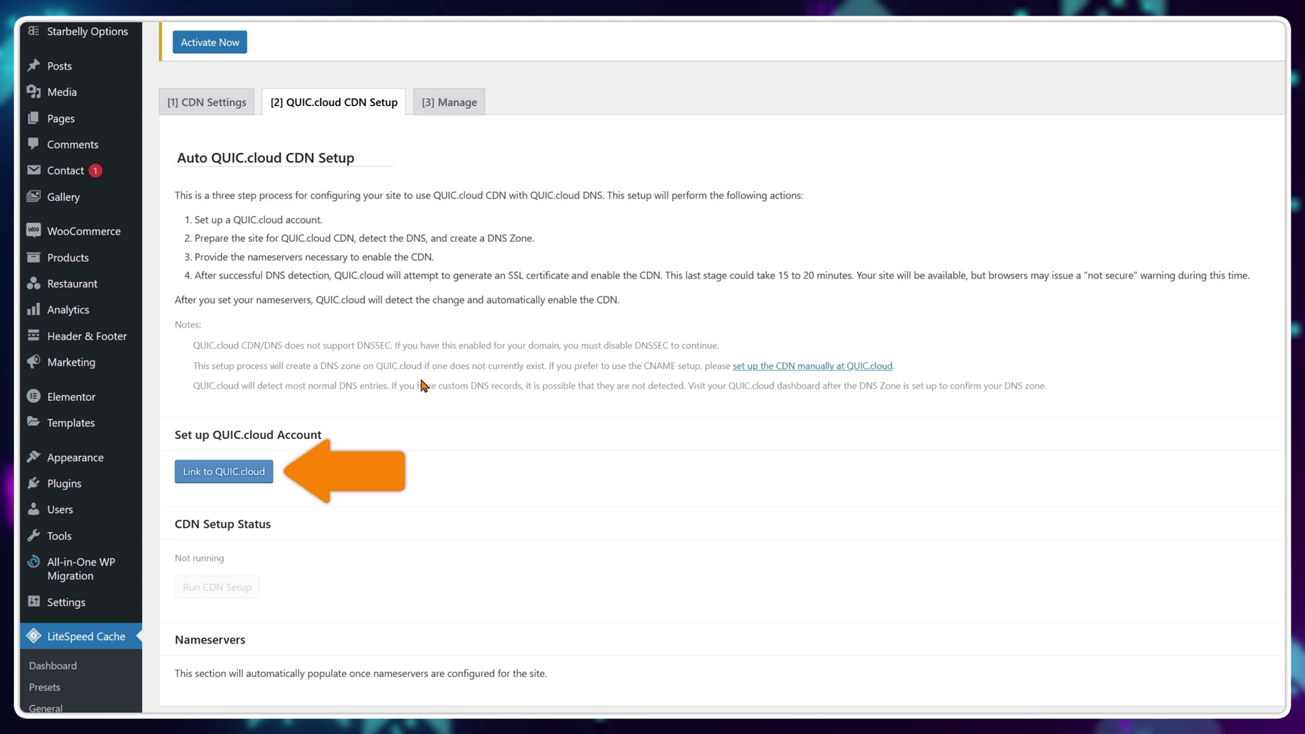
pyautogui.click(228, 472)
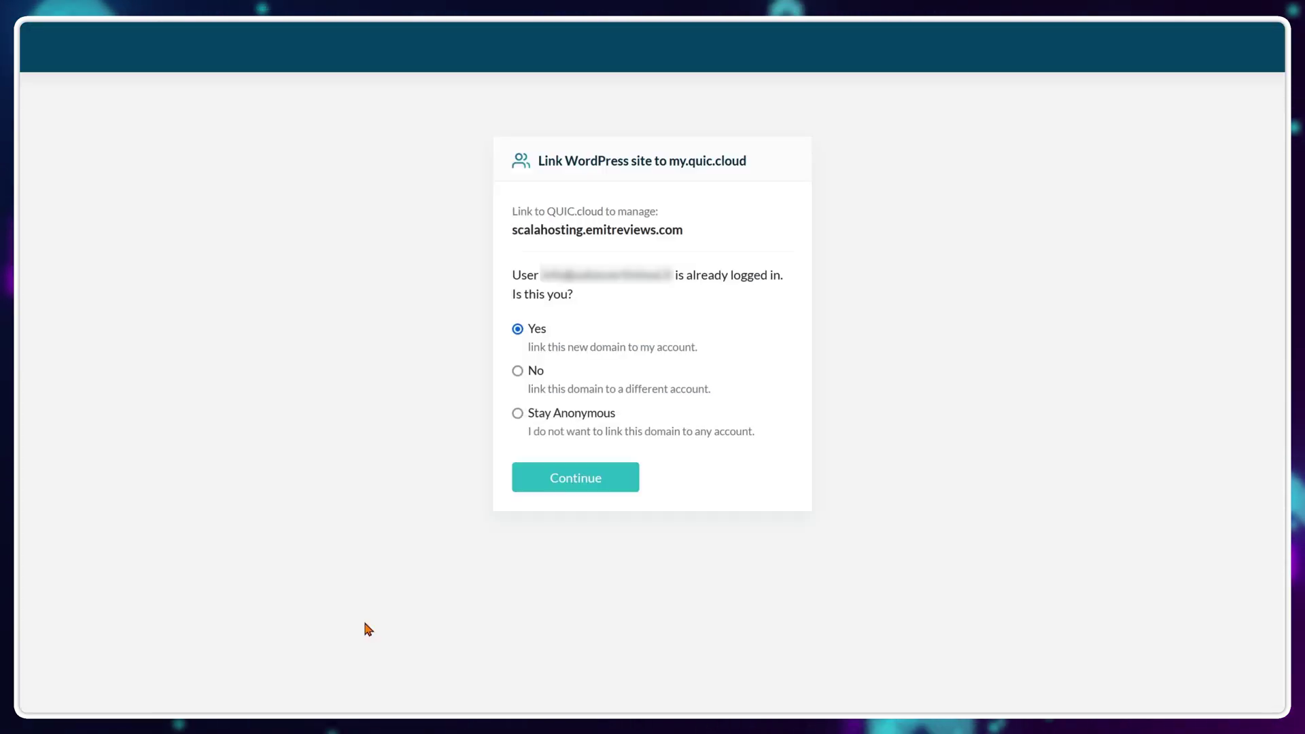
pyautogui.click(533, 381)
pyautogui.click(575, 477)
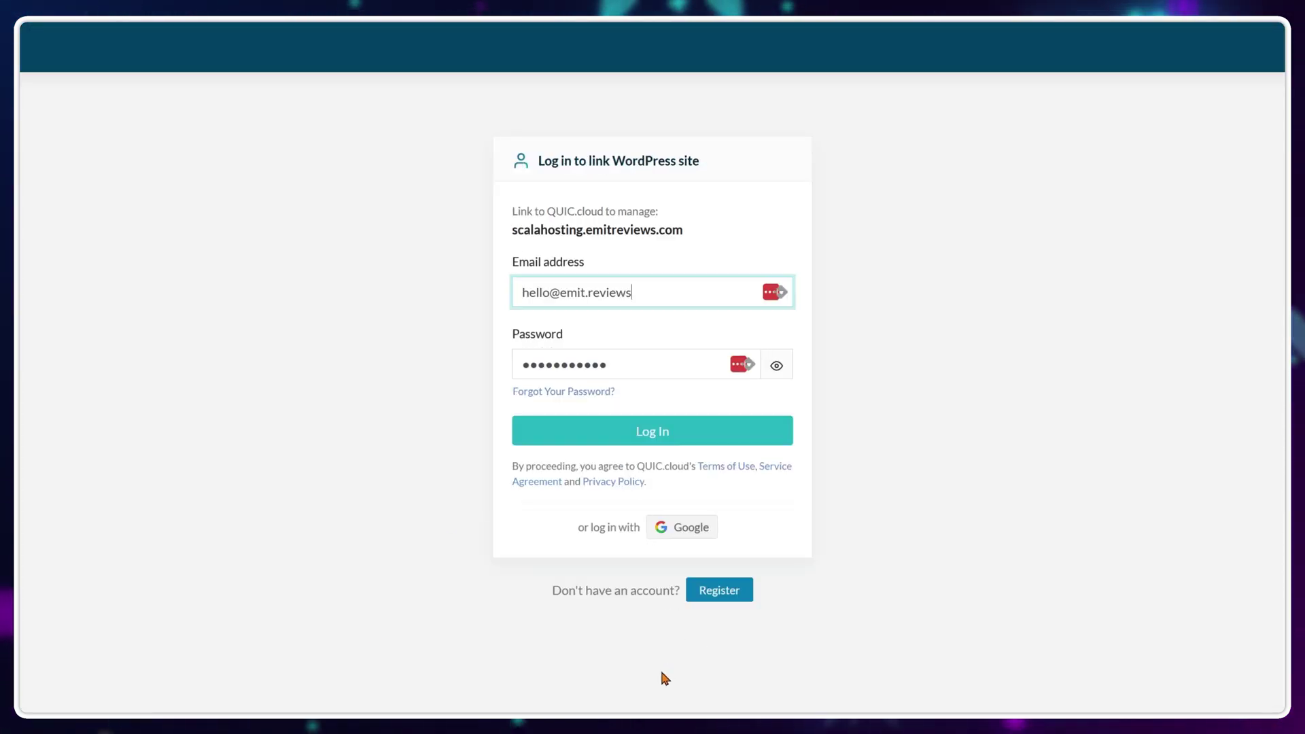
pyautogui.click(564, 438)
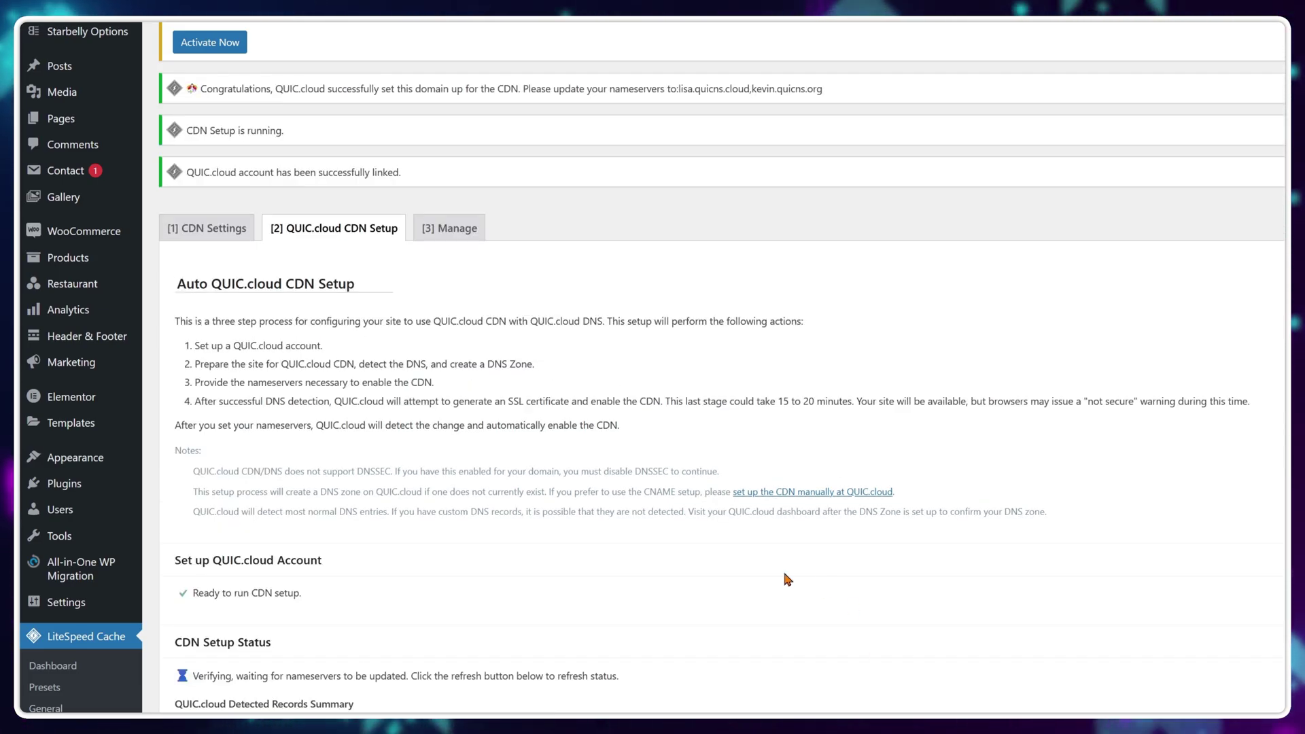
# Step: Review the assigned QUIC.cloud nameservers, then open emitreviews.com's nameserver settings in Hostinger and choose to use custom nameservers
pyautogui.scroll(-7, 787, 579)
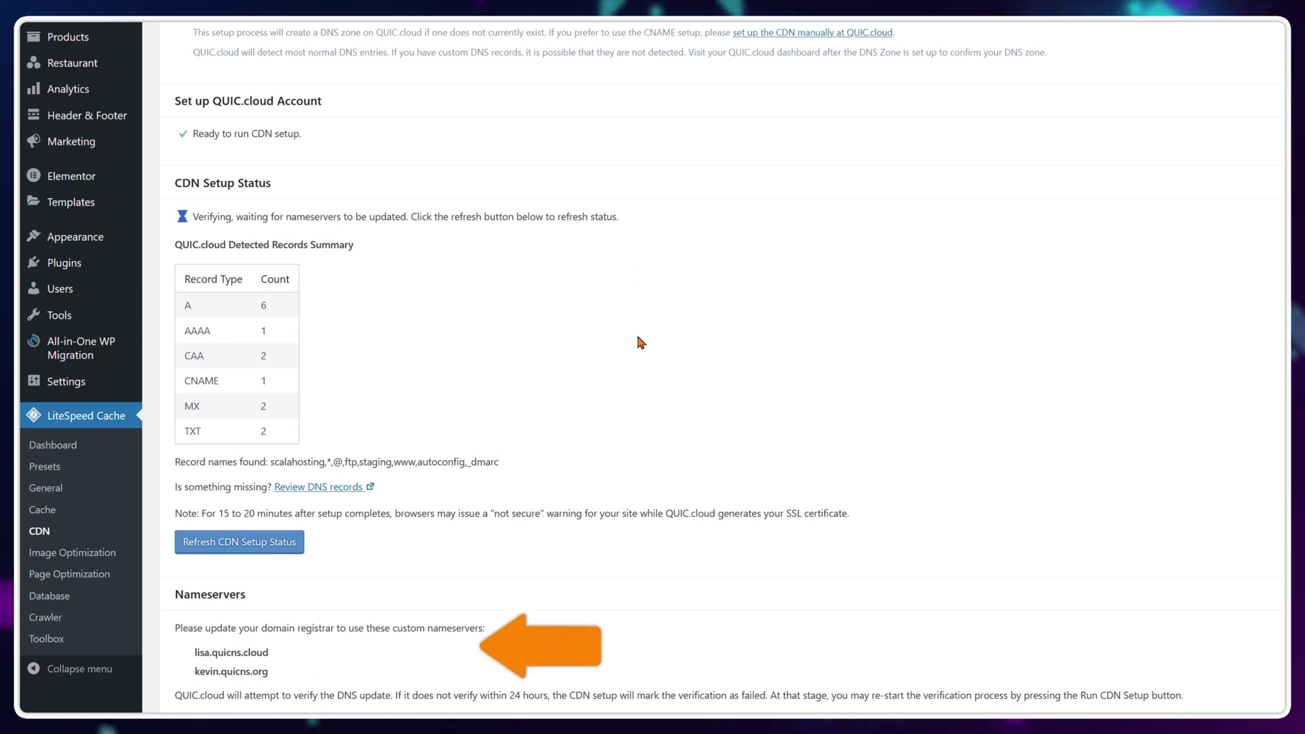
pyautogui.scroll(-2, 639, 342)
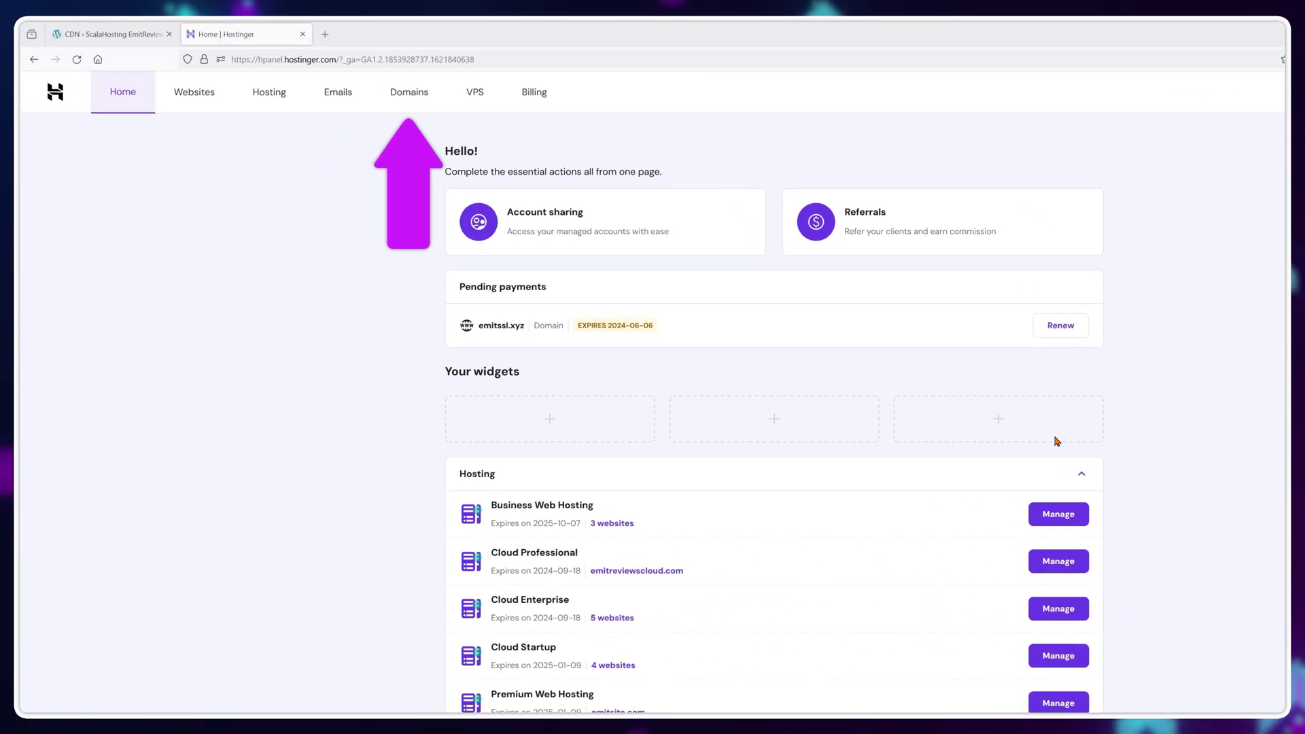
pyautogui.click(426, 96)
pyautogui.scroll(-5, 469, 397)
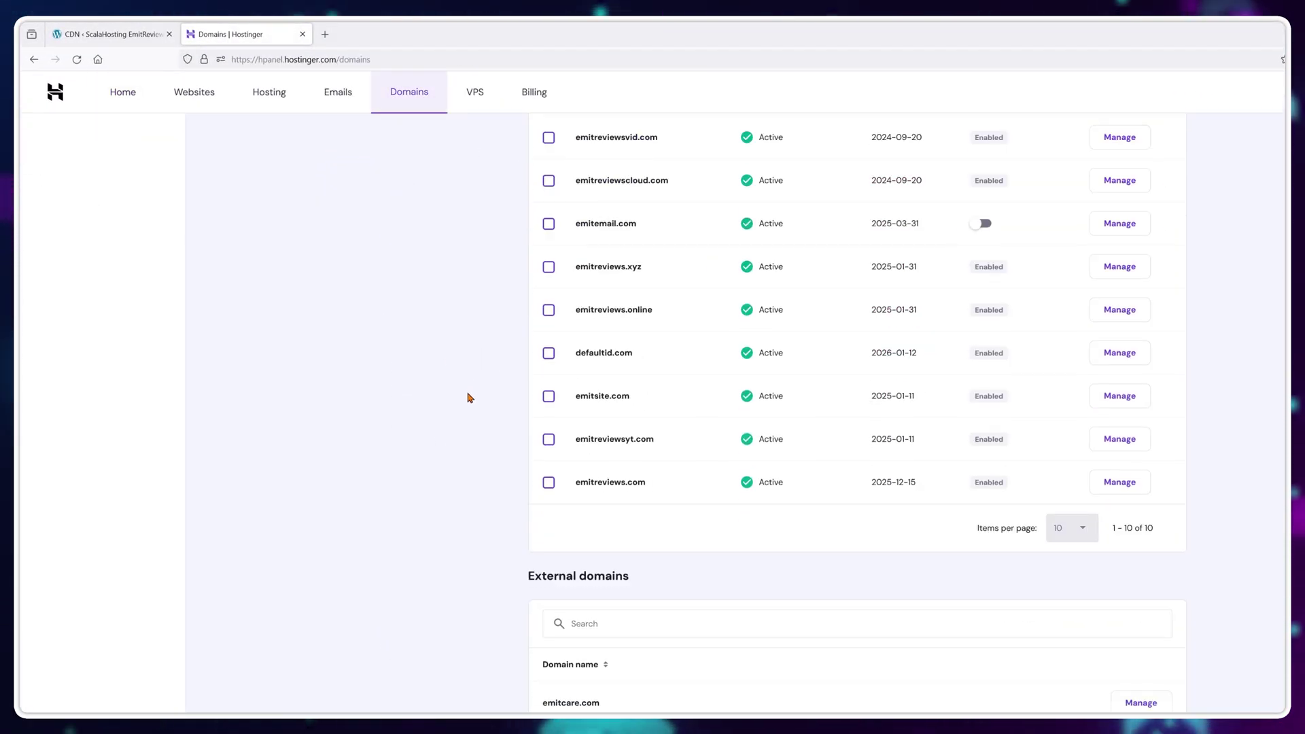
pyautogui.click(1133, 483)
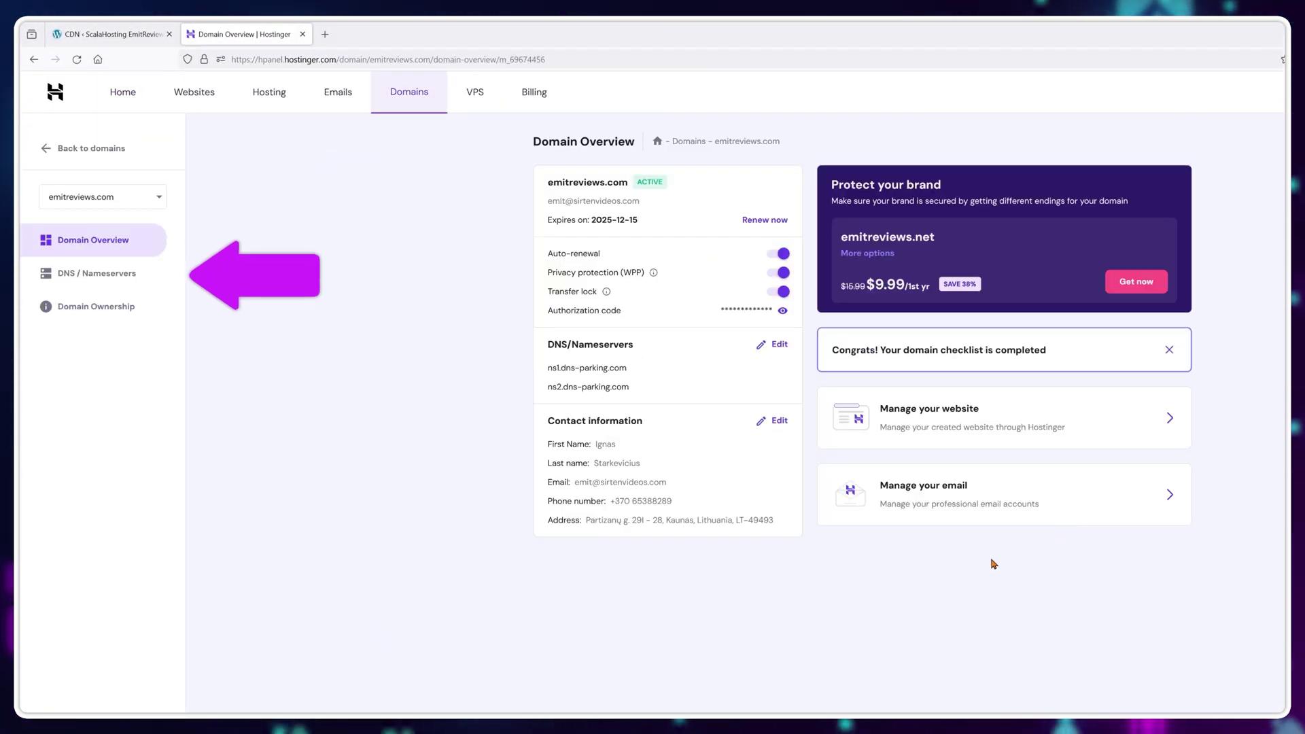
pyautogui.click(118, 279)
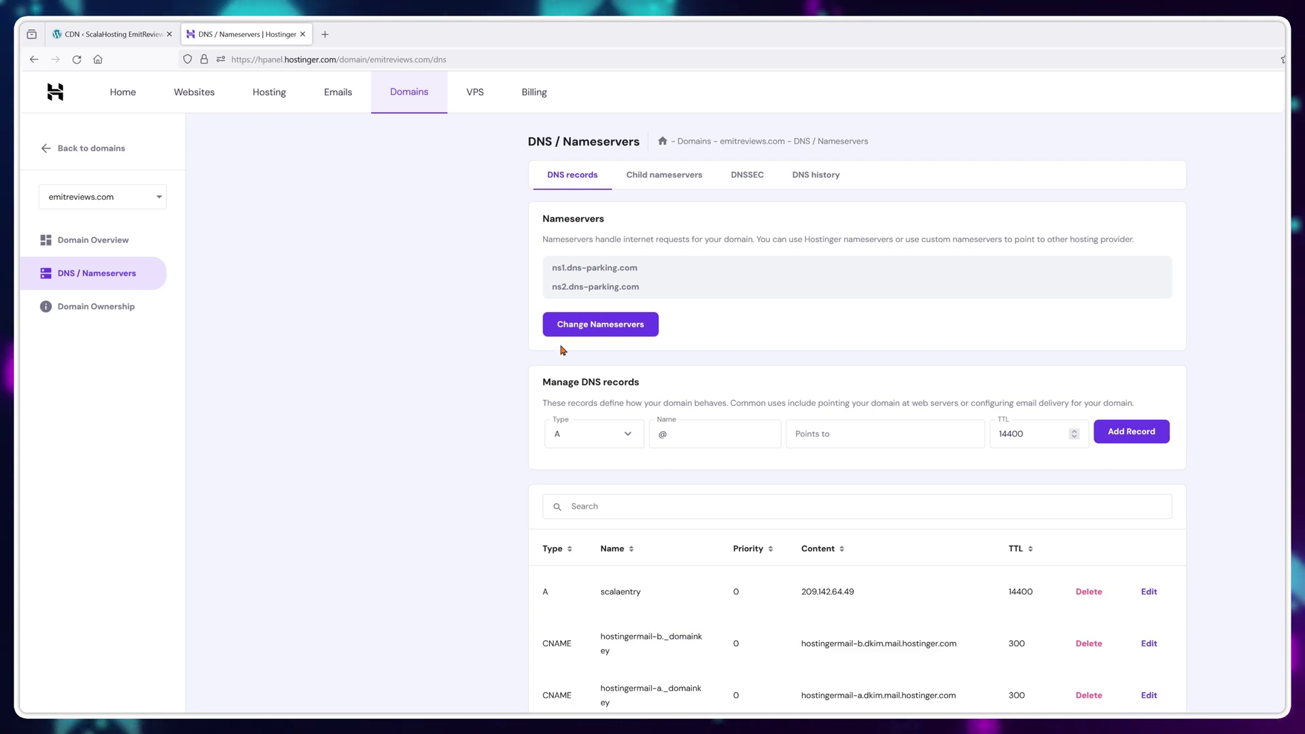
pyautogui.click(627, 332)
pyautogui.click(626, 364)
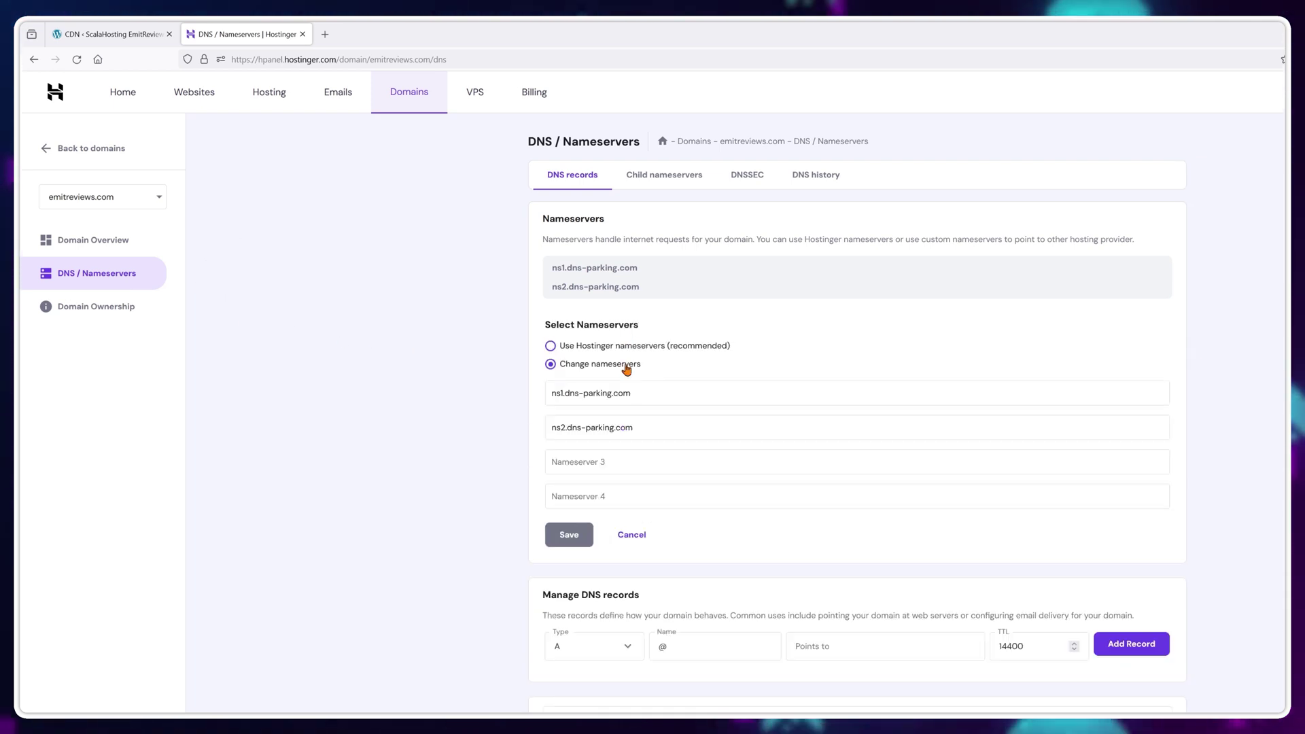
# Step: Copy lisa.quicns.cloud from the CDN setup page and enter it as the domain's first nameserver in Hostinger
pyautogui.click(133, 32)
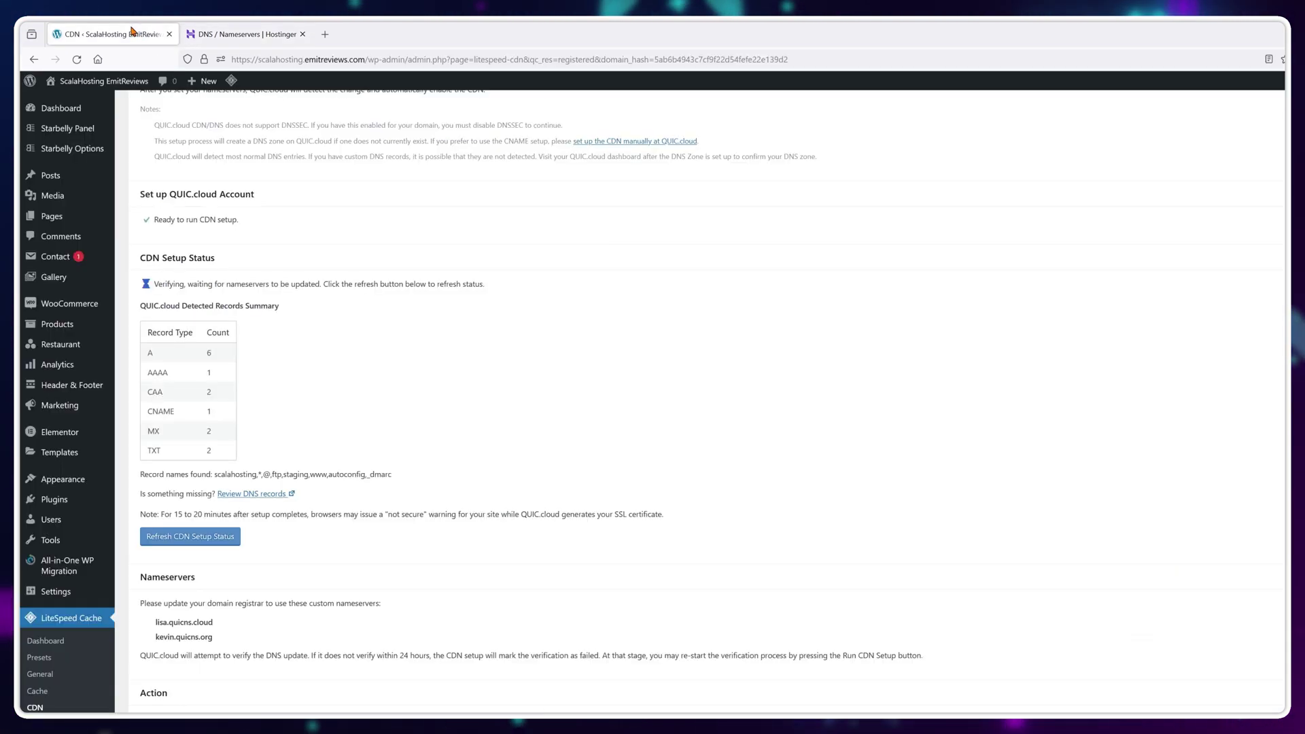
pyautogui.rightClick(195, 622)
pyautogui.click(233, 469)
pyautogui.click(248, 34)
pyautogui.click(653, 394)
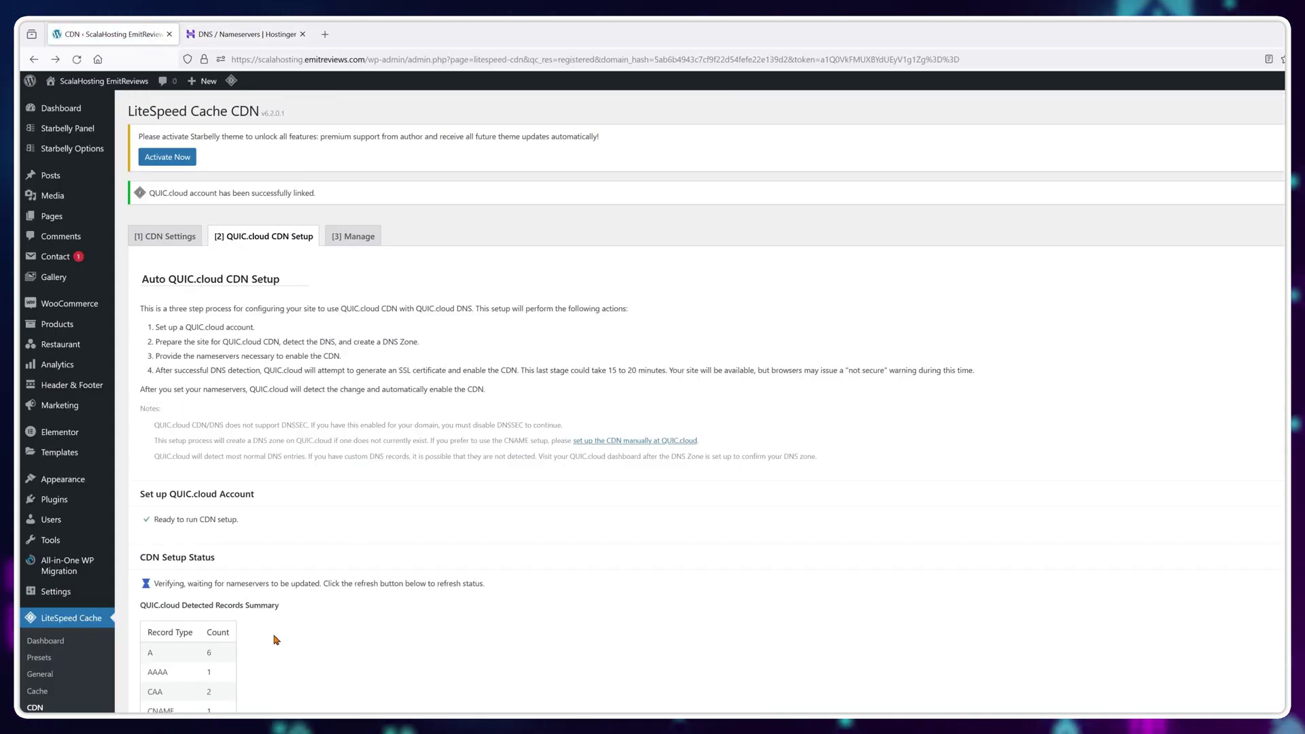
# Step: Copy kevin.quicns.org from the CDN setup page, enter it as the second nameserver in Hostinger, and save the nameservers
pyautogui.scroll(-3, 364, 551)
pyautogui.moveTo(216, 692); pyautogui.dragTo(155, 691)
pyautogui.rightClick(173, 690)
pyautogui.click(213, 540)
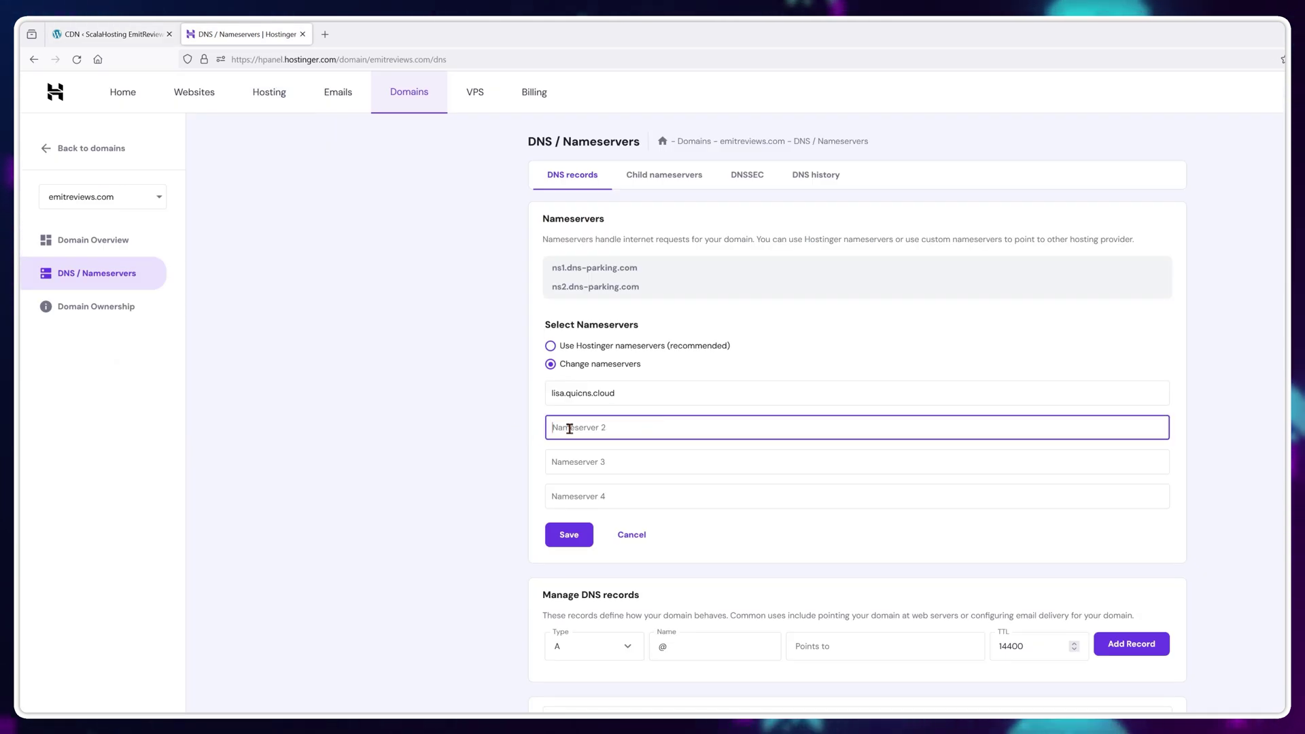
pyautogui.rightClick(569, 429)
pyautogui.click(620, 519)
pyautogui.click(569, 534)
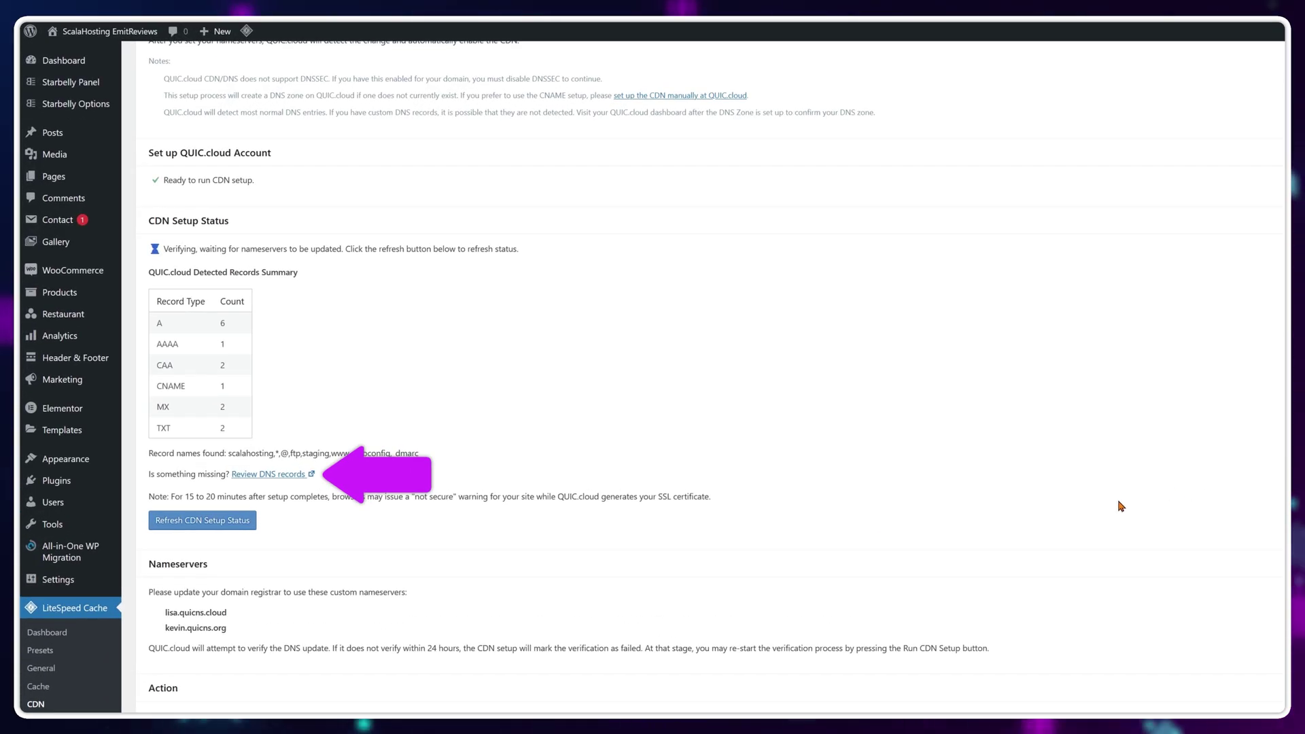
# Step: Review the DNS records in QUIC.cloud and open the CDN overview of scalahosting.emitreviews.com from the domain list
pyautogui.click(263, 474)
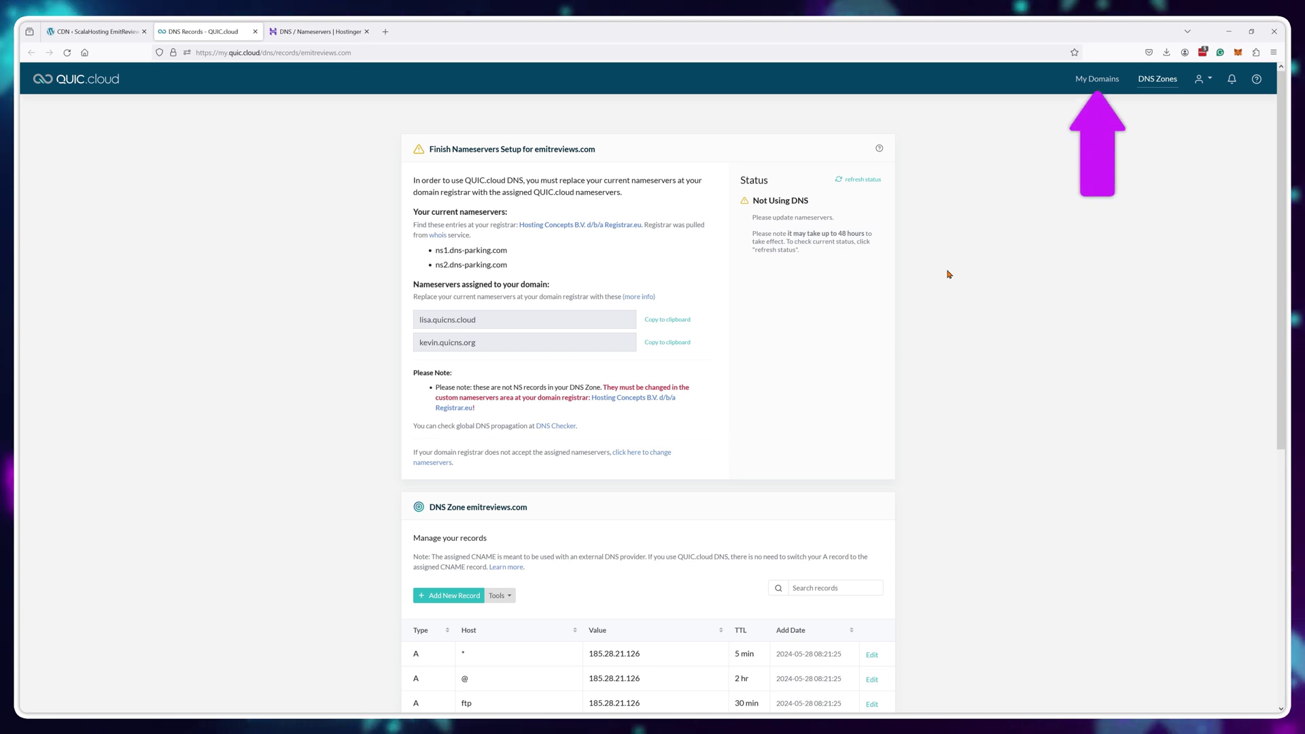
pyautogui.click(1092, 86)
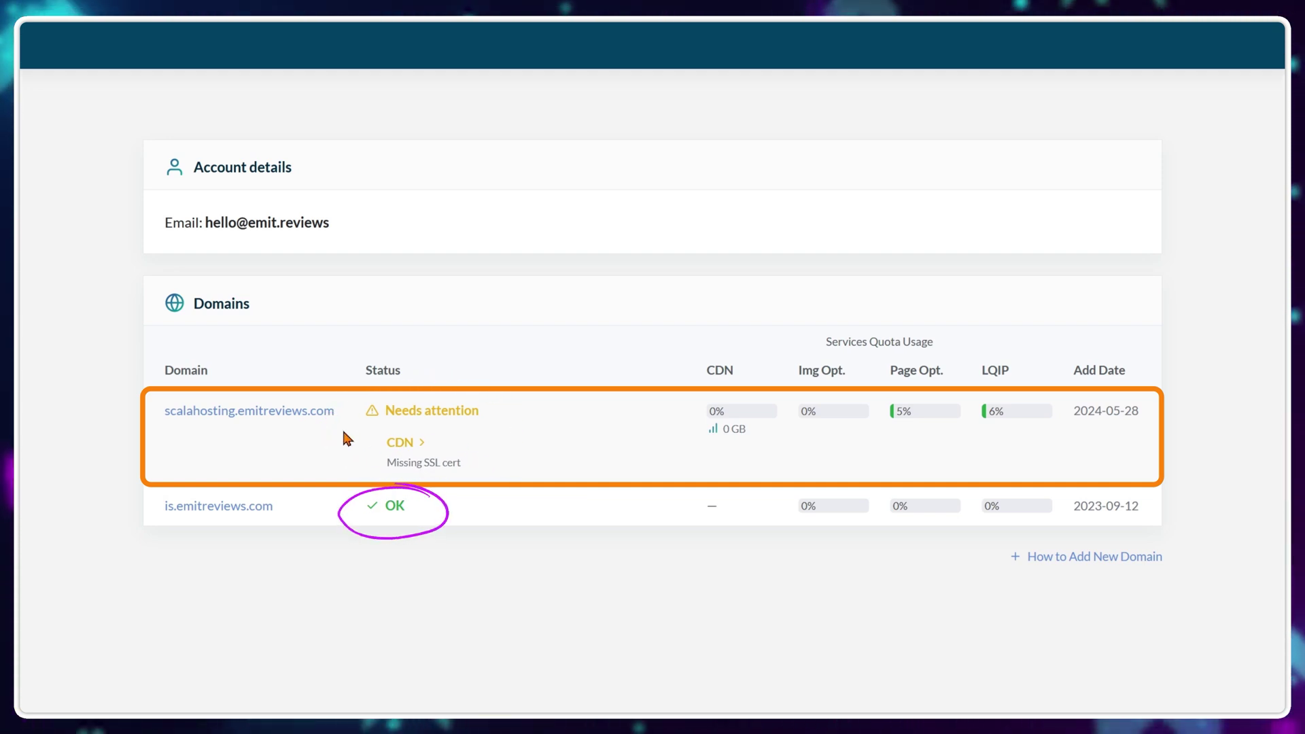
pyautogui.click(286, 415)
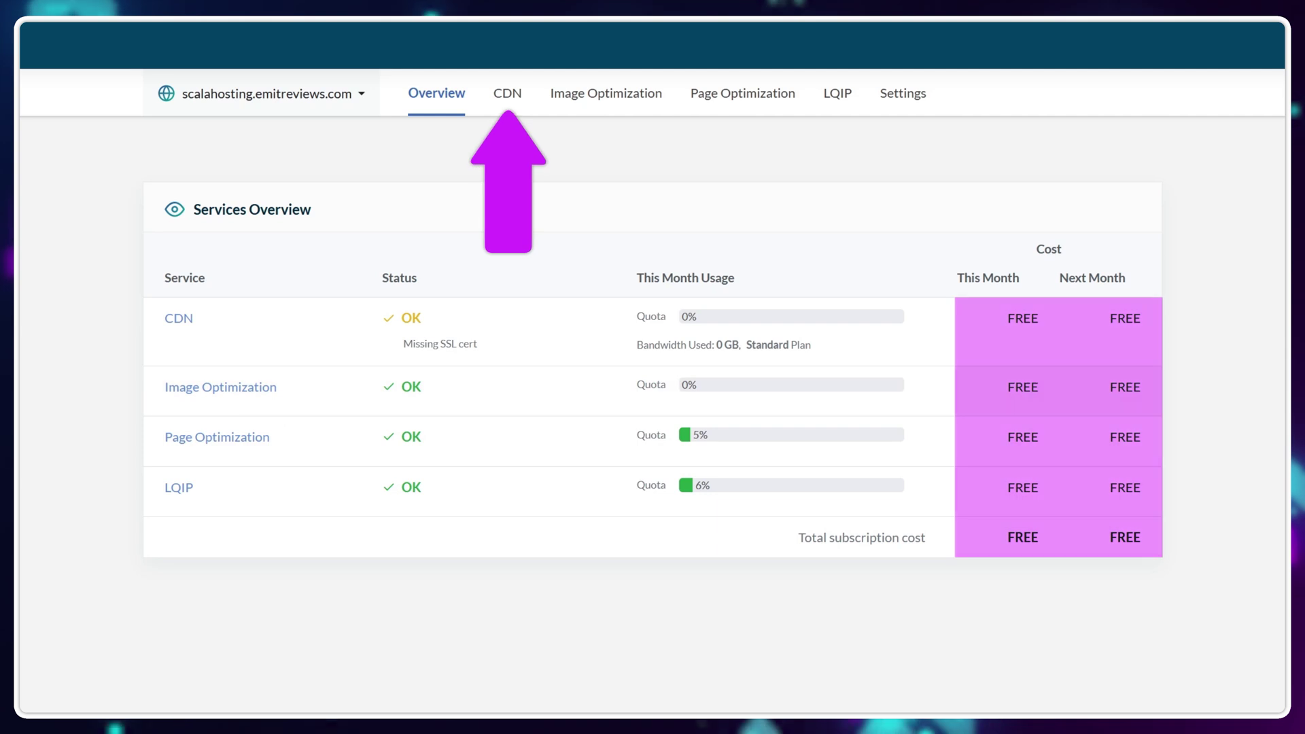
pyautogui.click(511, 103)
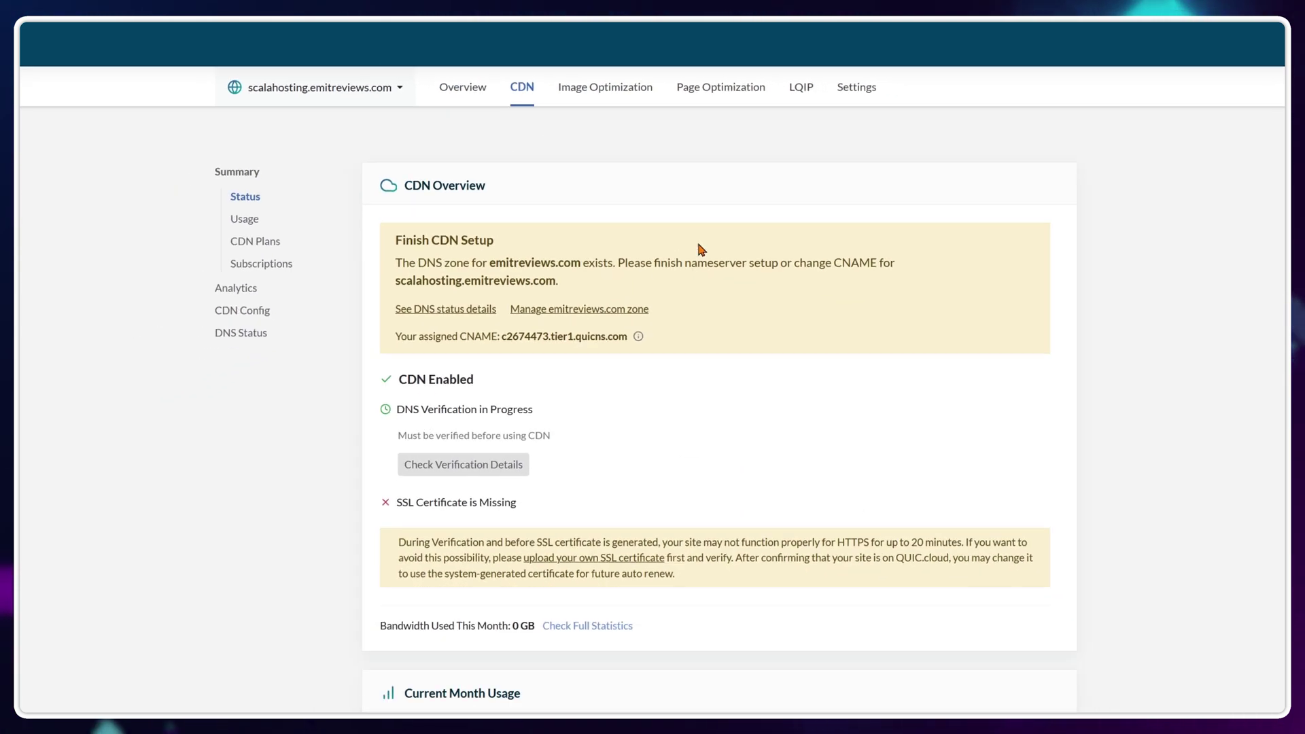
# Step: Review the CDN overview of scalahosting.emitreviews.com and check the website migration pages of Hostinger and ScalaHosting
pyautogui.scroll(-3, 686, 235)
pyautogui.scroll(-6, 716, 225)
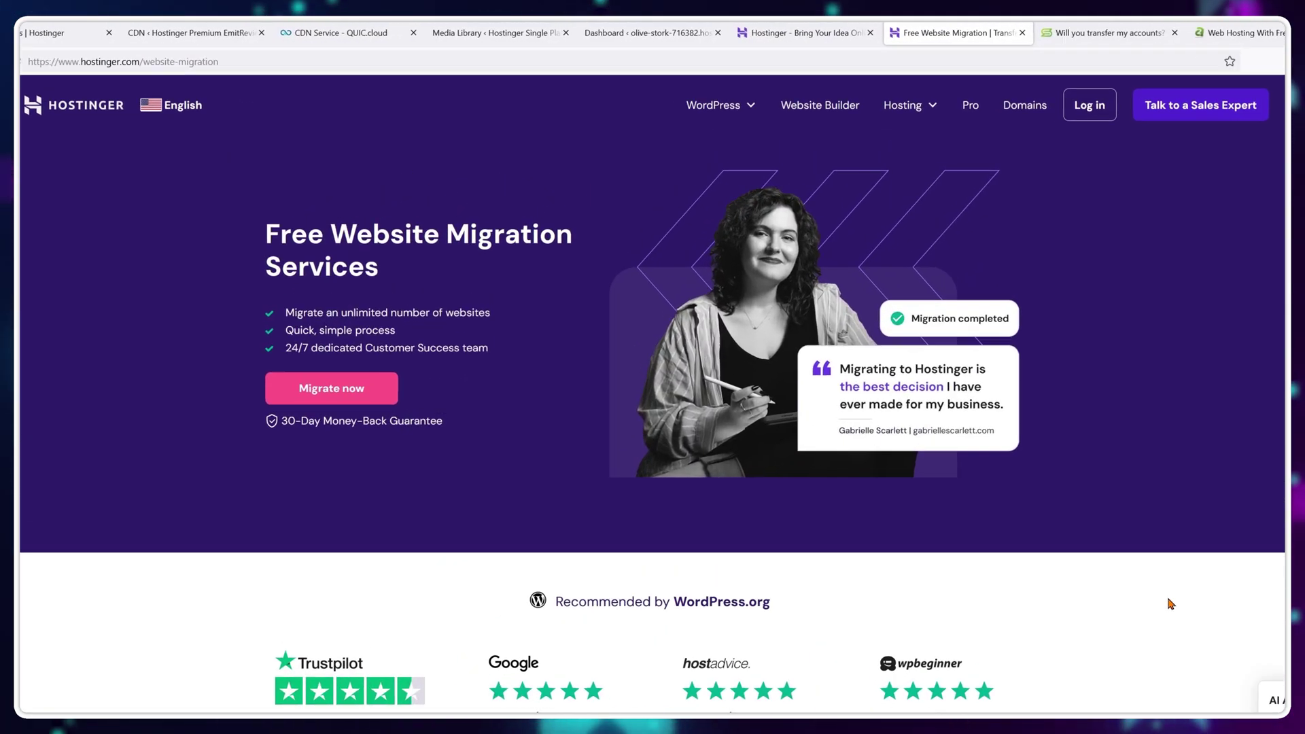
pyautogui.click(1124, 42)
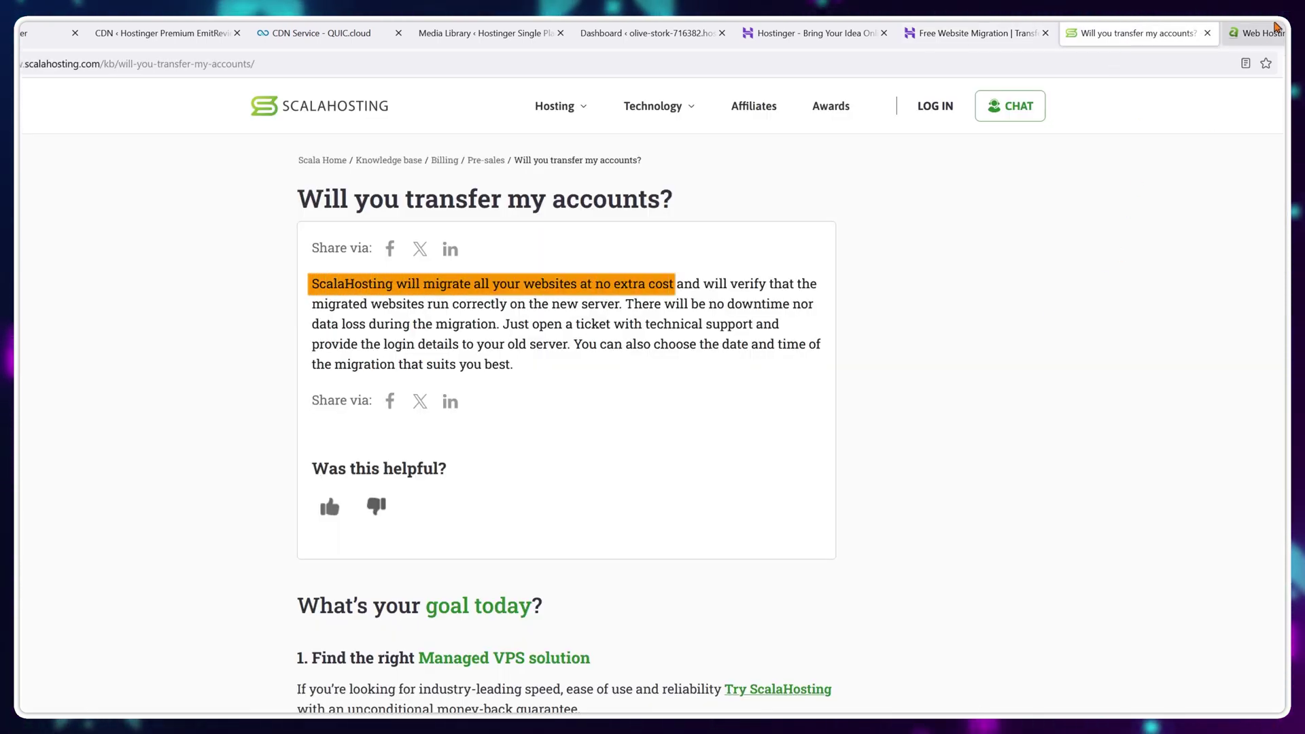
pyautogui.click(1275, 27)
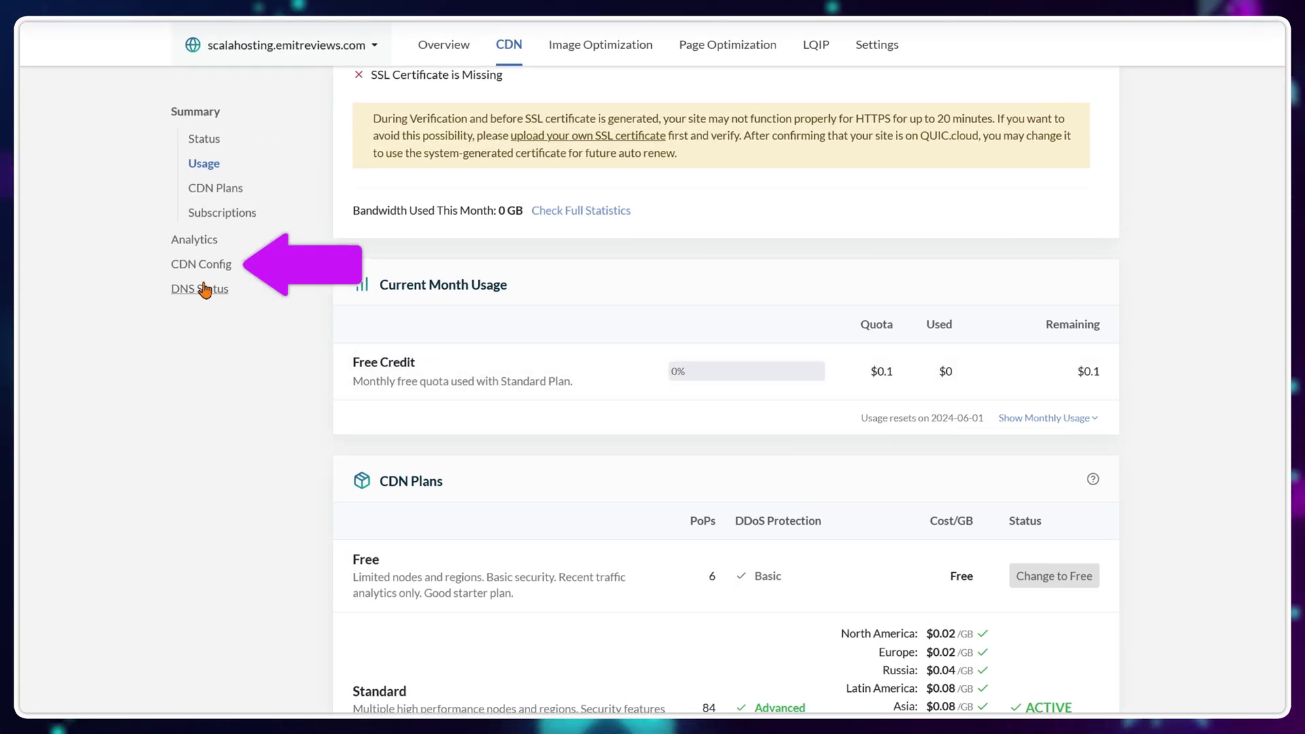
# Step: Open the QUIC.cloud CDN configuration, go through its connection and security settings, and turn on Hotlink Protection
pyautogui.click(195, 269)
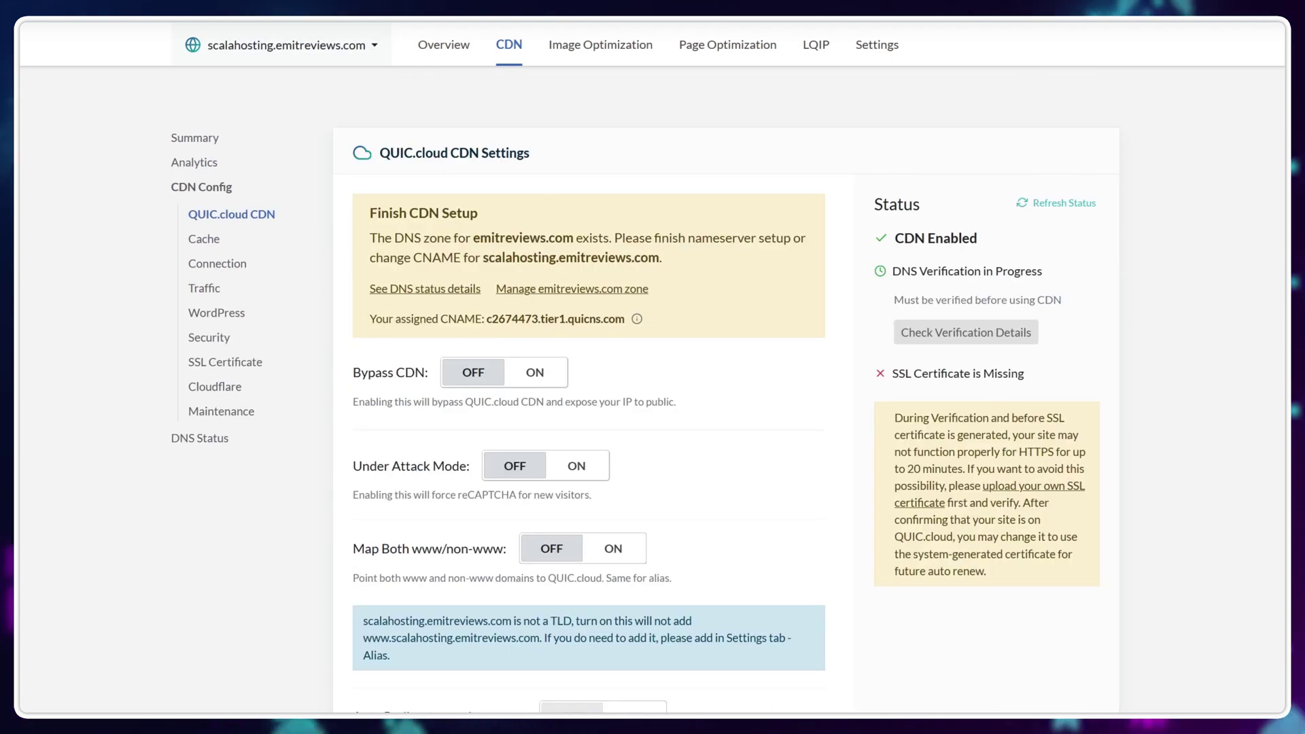
pyautogui.scroll(-14, 653, 367)
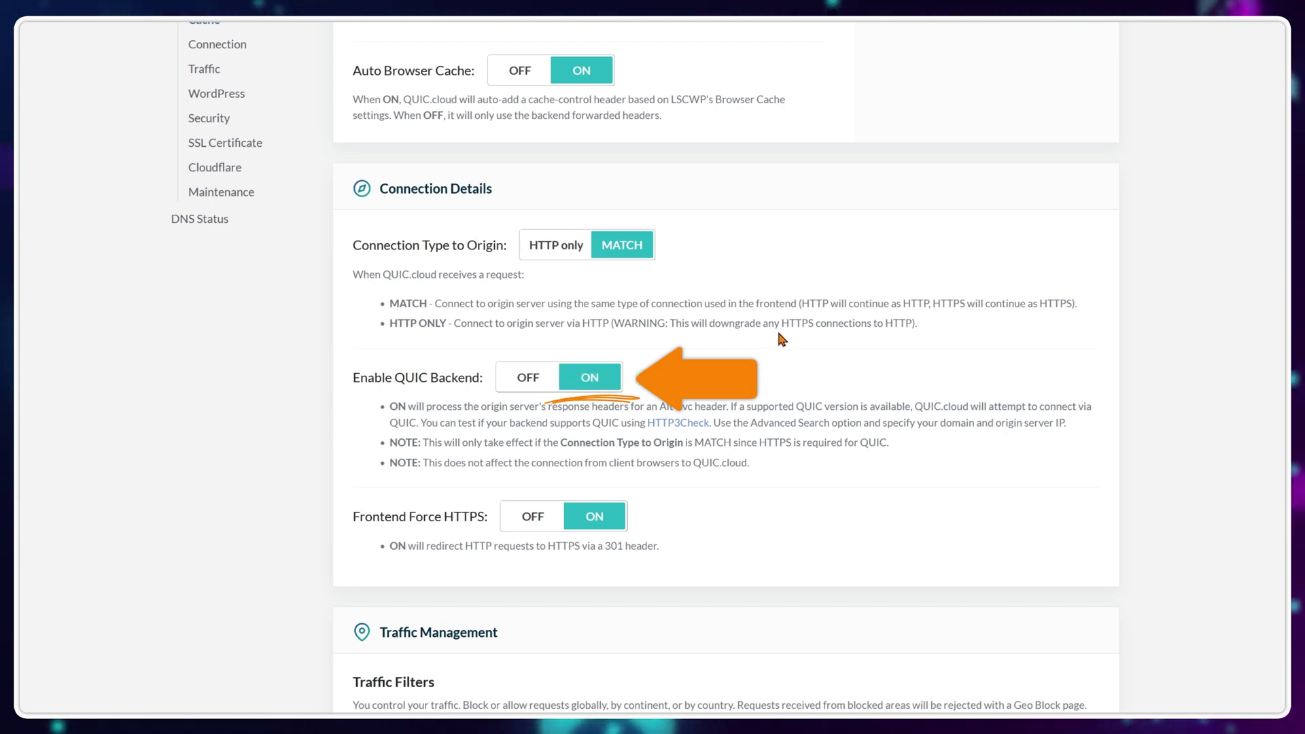
pyautogui.scroll(-3, 768, 325)
pyautogui.scroll(-20, 761, 321)
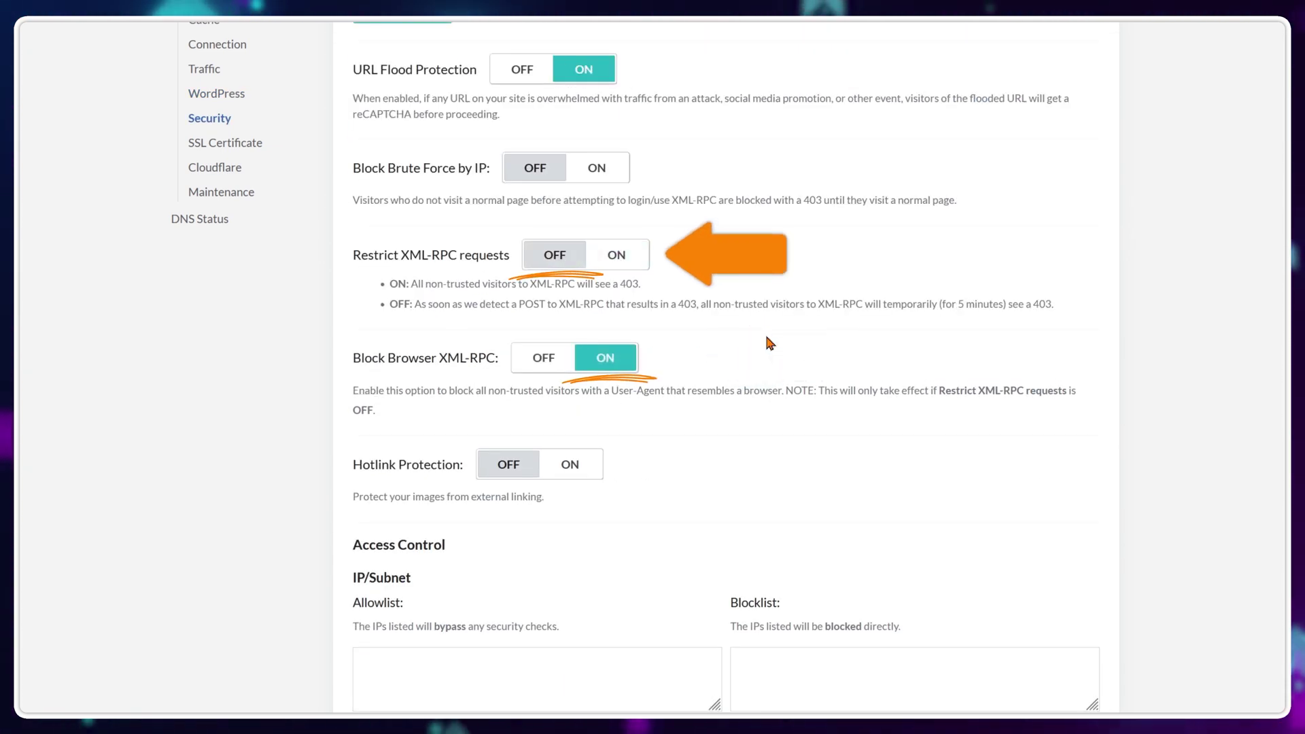
pyautogui.click(577, 466)
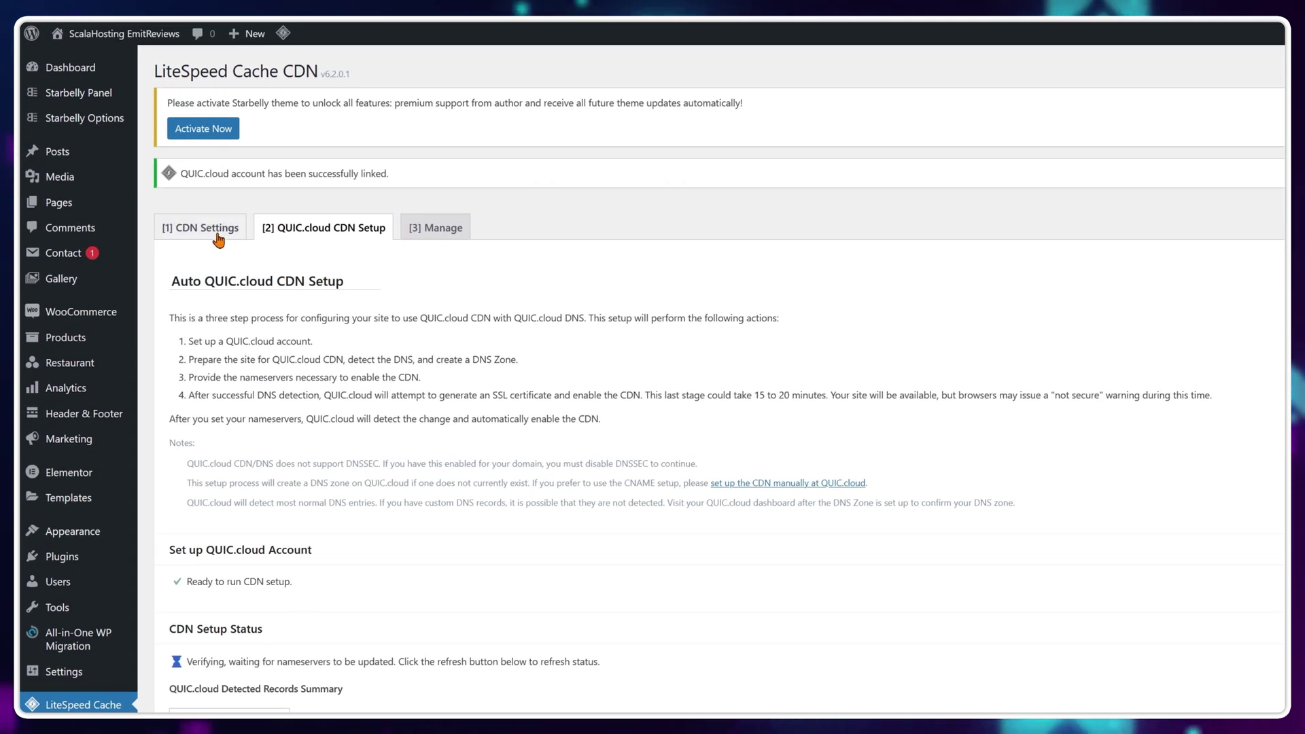
# Step: Open LiteSpeed Cache's Image Optimization Settings in WordPress and turn on Optimize Losslessly
pyautogui.click(158, 74)
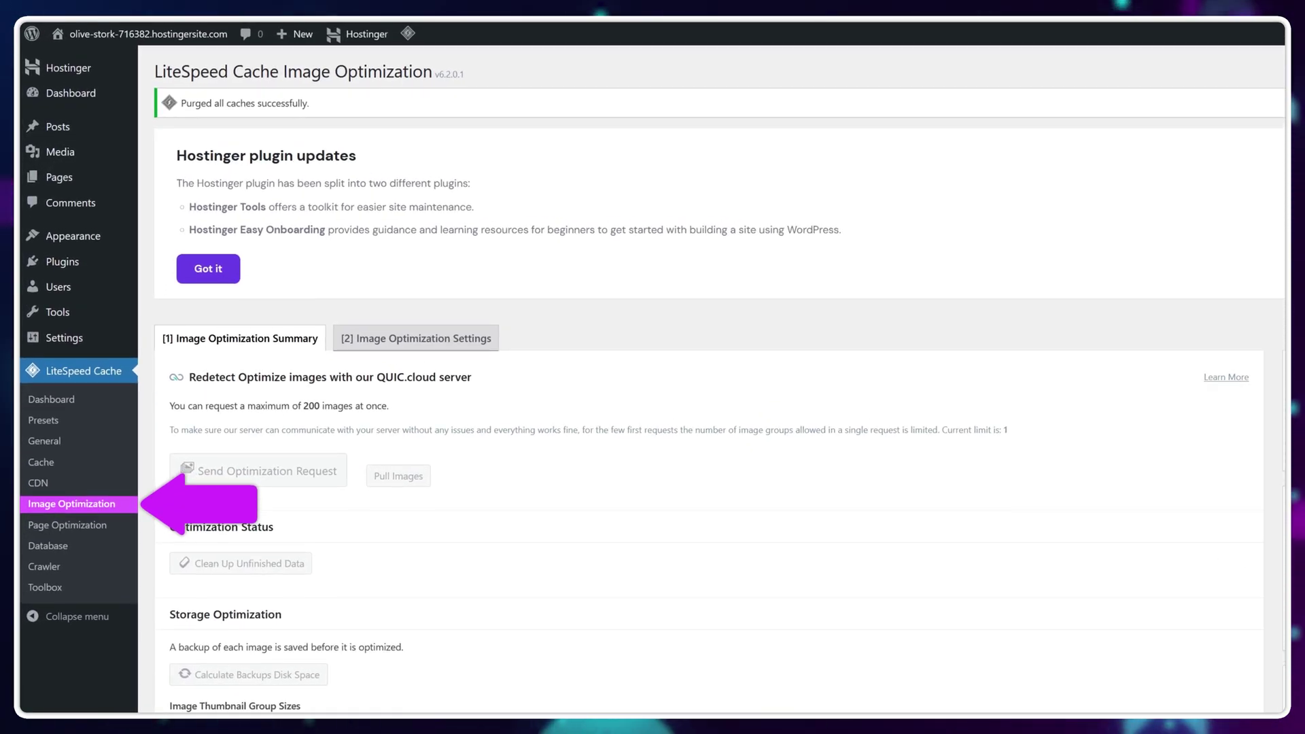
pyautogui.click(416, 338)
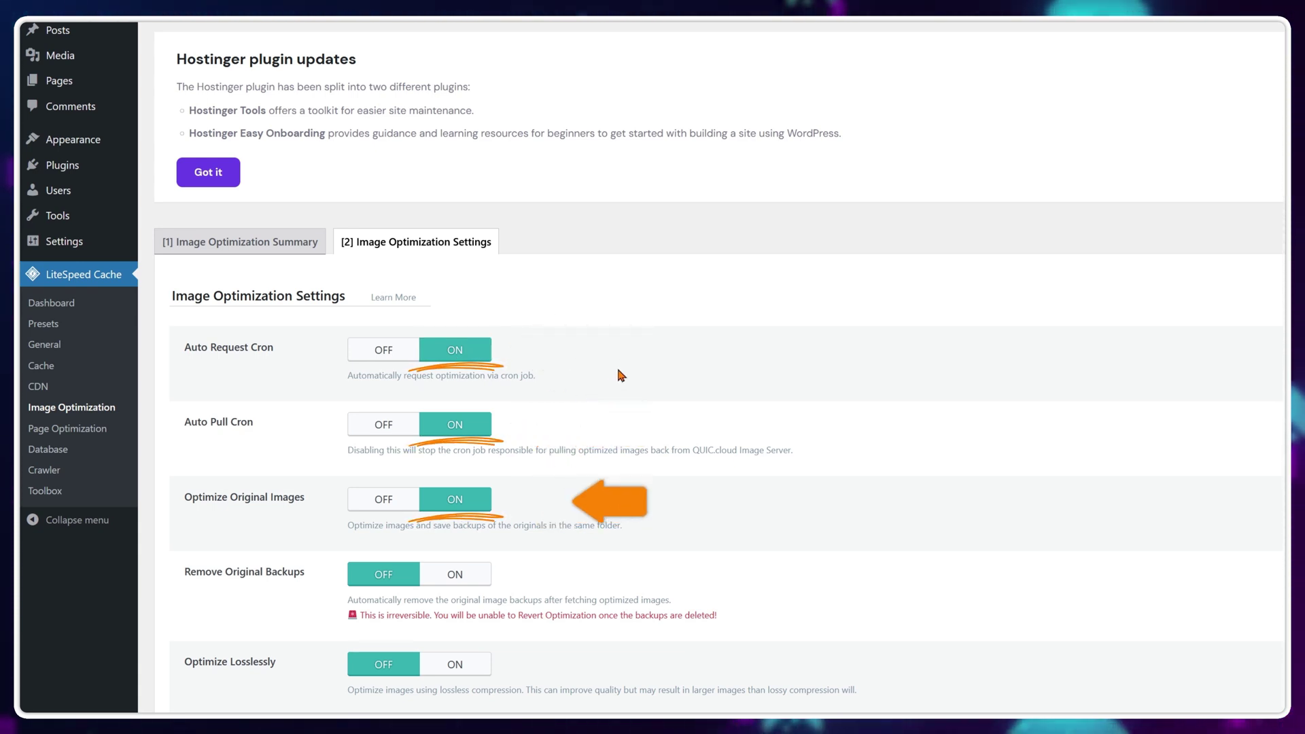
pyautogui.scroll(-2, 620, 375)
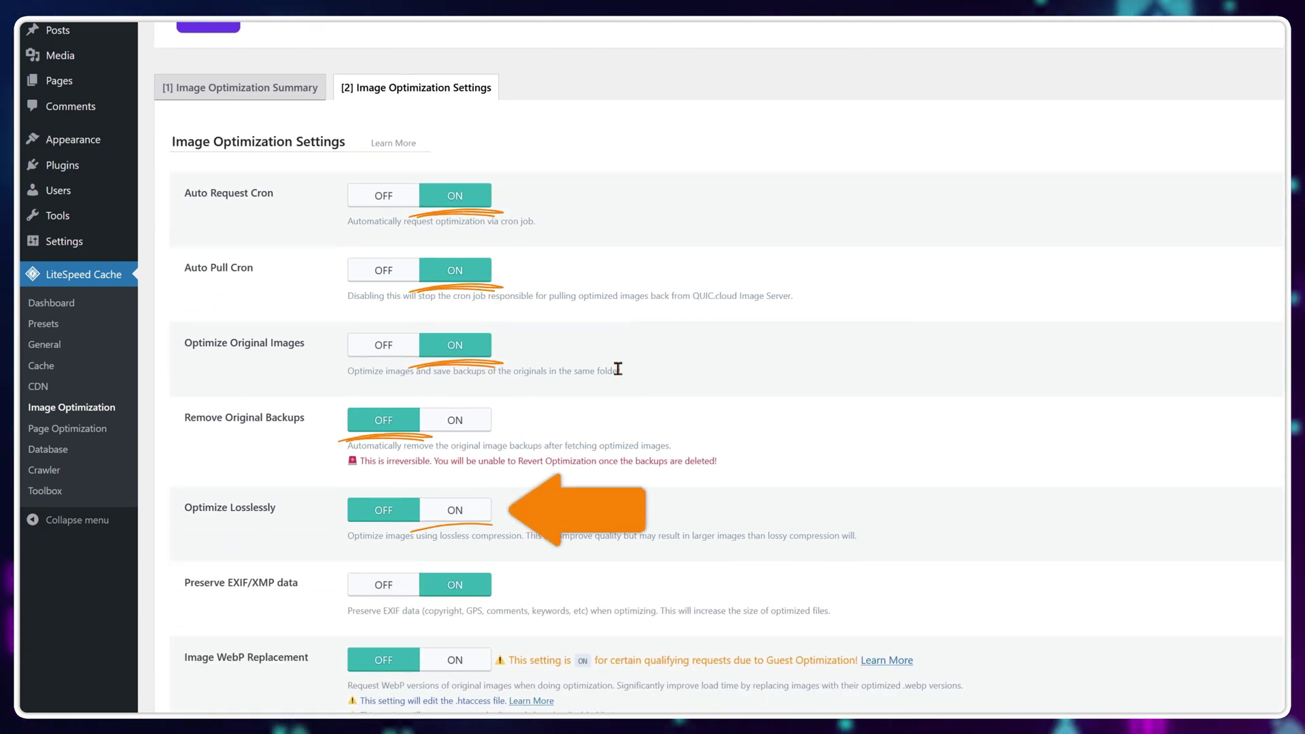
pyautogui.click(469, 509)
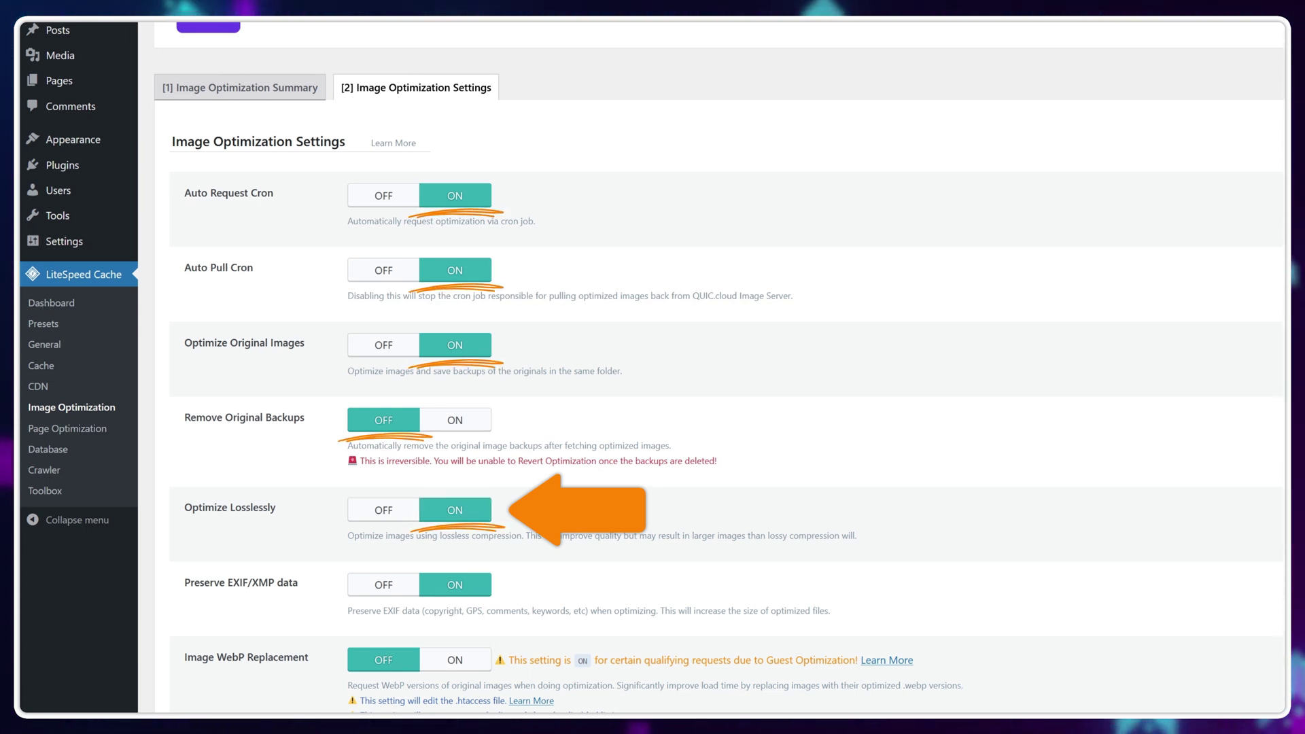
pyautogui.scroll(-1, 558, 517)
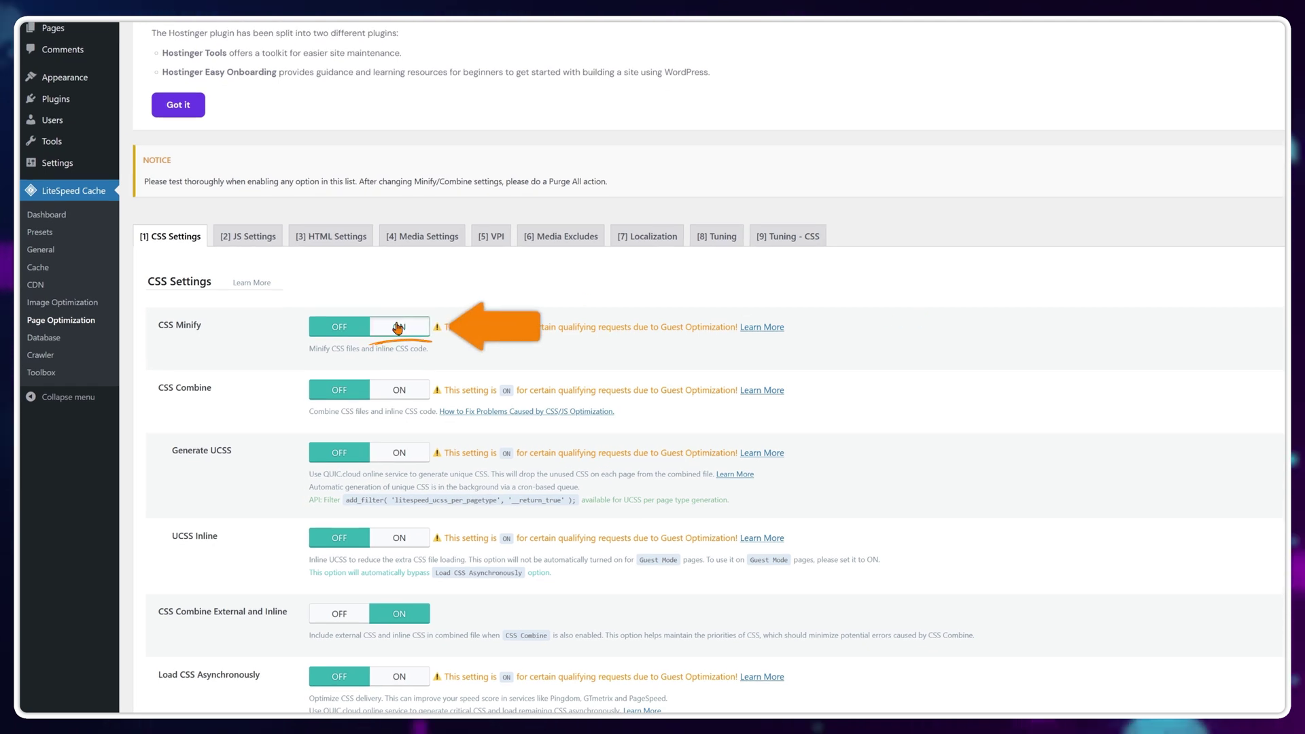
# Step: In the page optimization CSS settings, turn on CSS Minify and turn off CSS Combine External and Inline
pyautogui.scroll(-4, 552, 326)
pyautogui.click(343, 354)
pyautogui.scroll(-3, 503, 332)
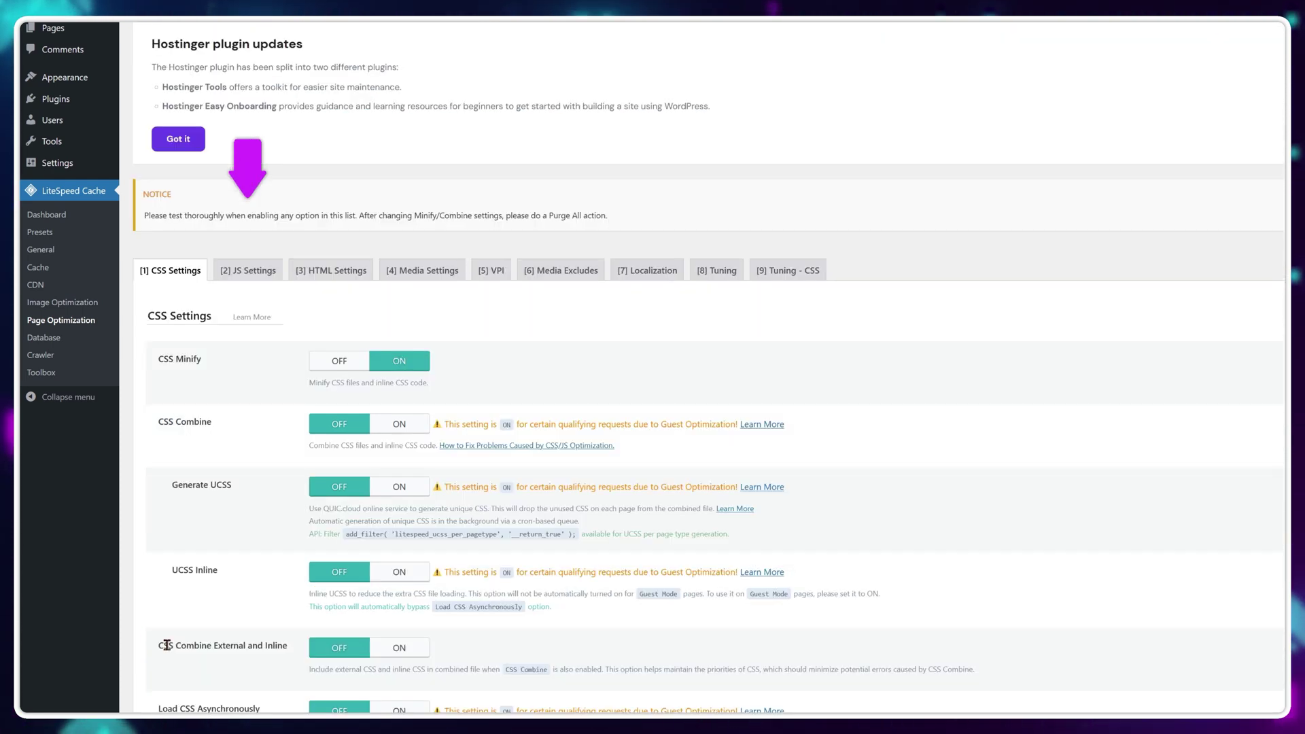
# Step: In the JS settings, turn on JS Minify, keep both JS Combine options off, and set Load JS Deferred to Delayed
pyautogui.click(246, 270)
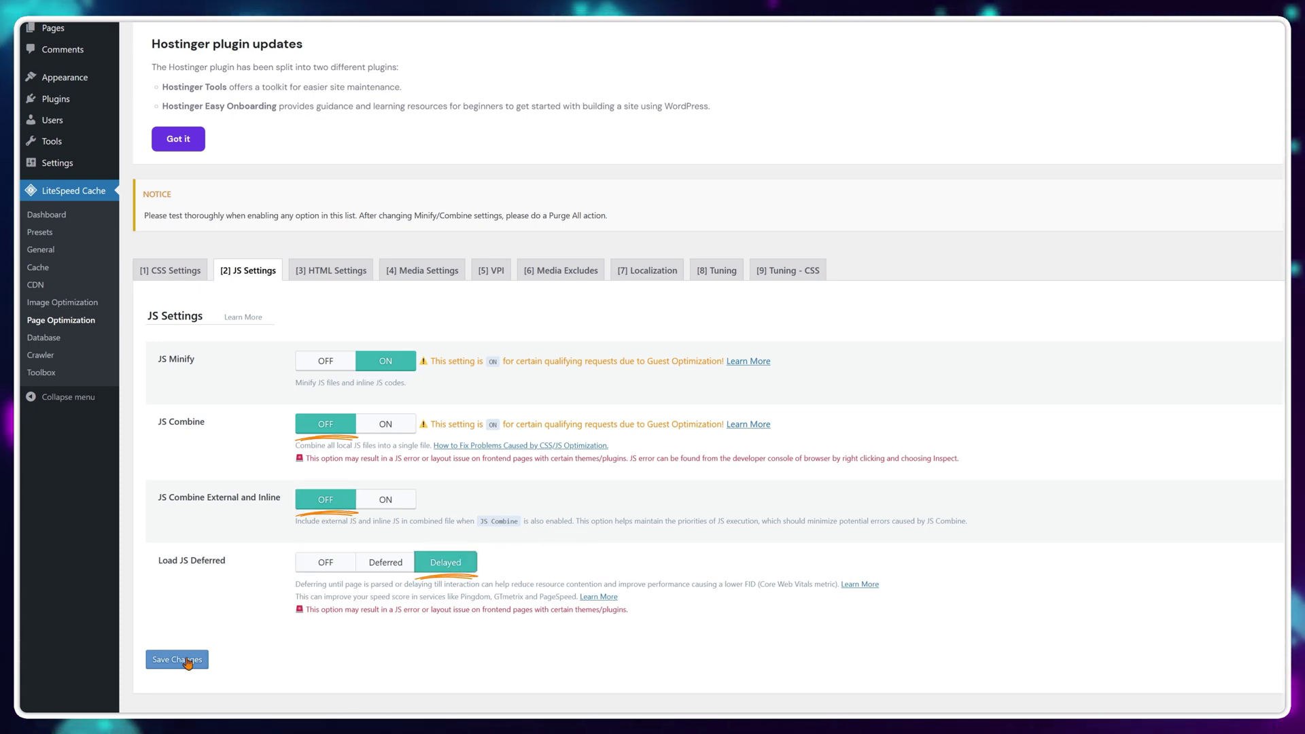
# Step: In the HTML settings, turn on HTML Minify, DNS Prefetch Control and Remove WordPress Emoji, and save the changes
pyautogui.click(333, 276)
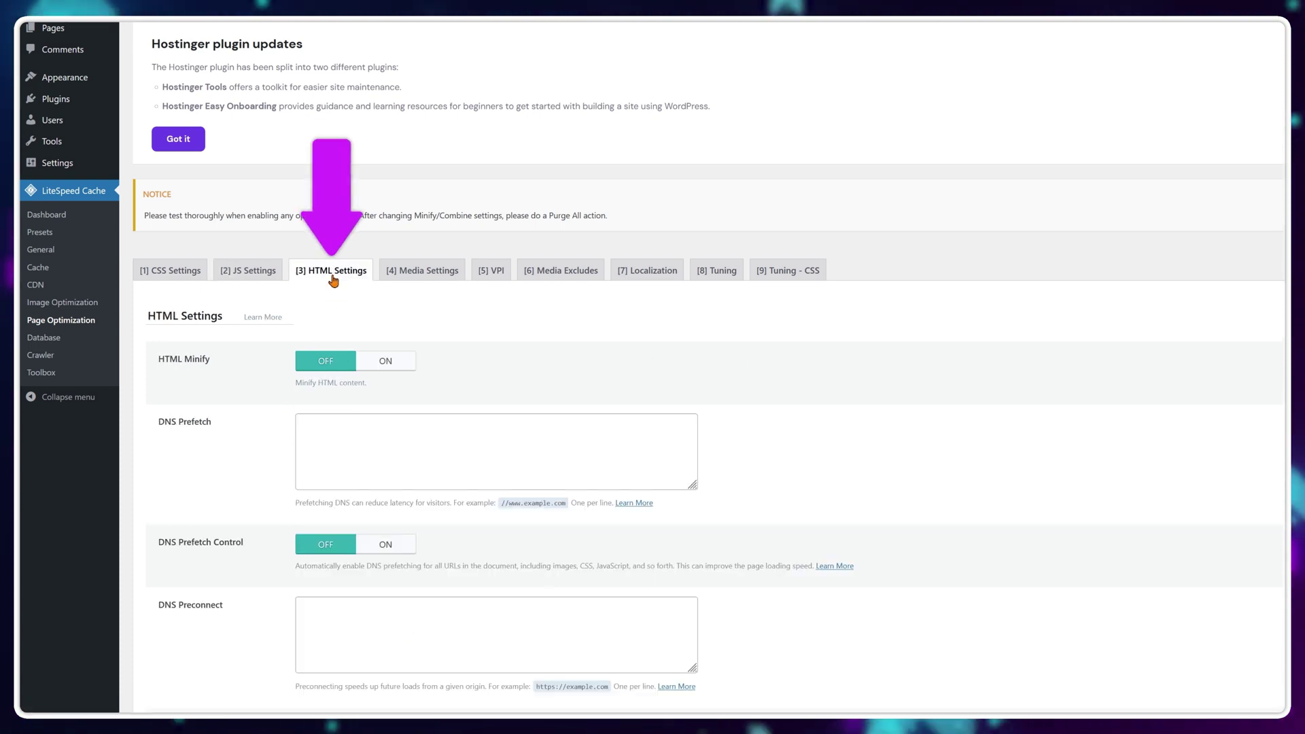
pyautogui.click(399, 360)
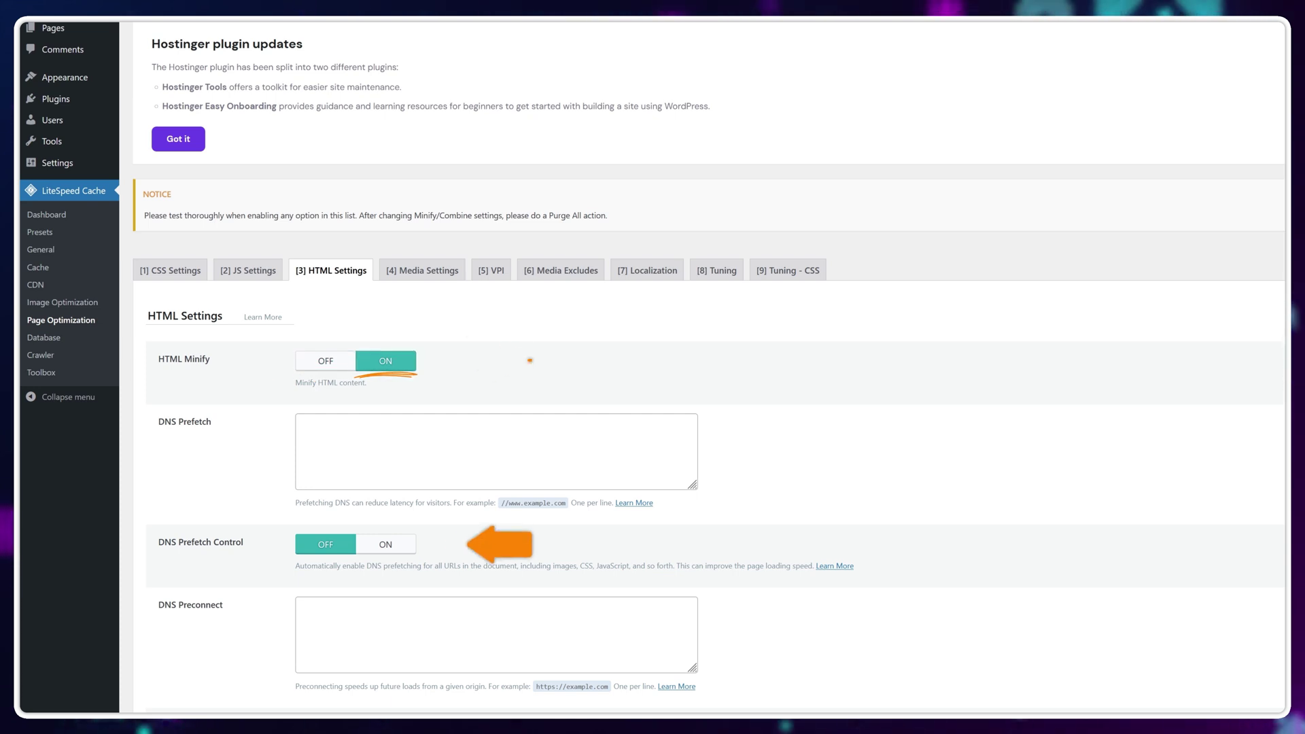
pyautogui.scroll(-2, 529, 361)
pyautogui.click(387, 414)
pyautogui.scroll(-6, 469, 405)
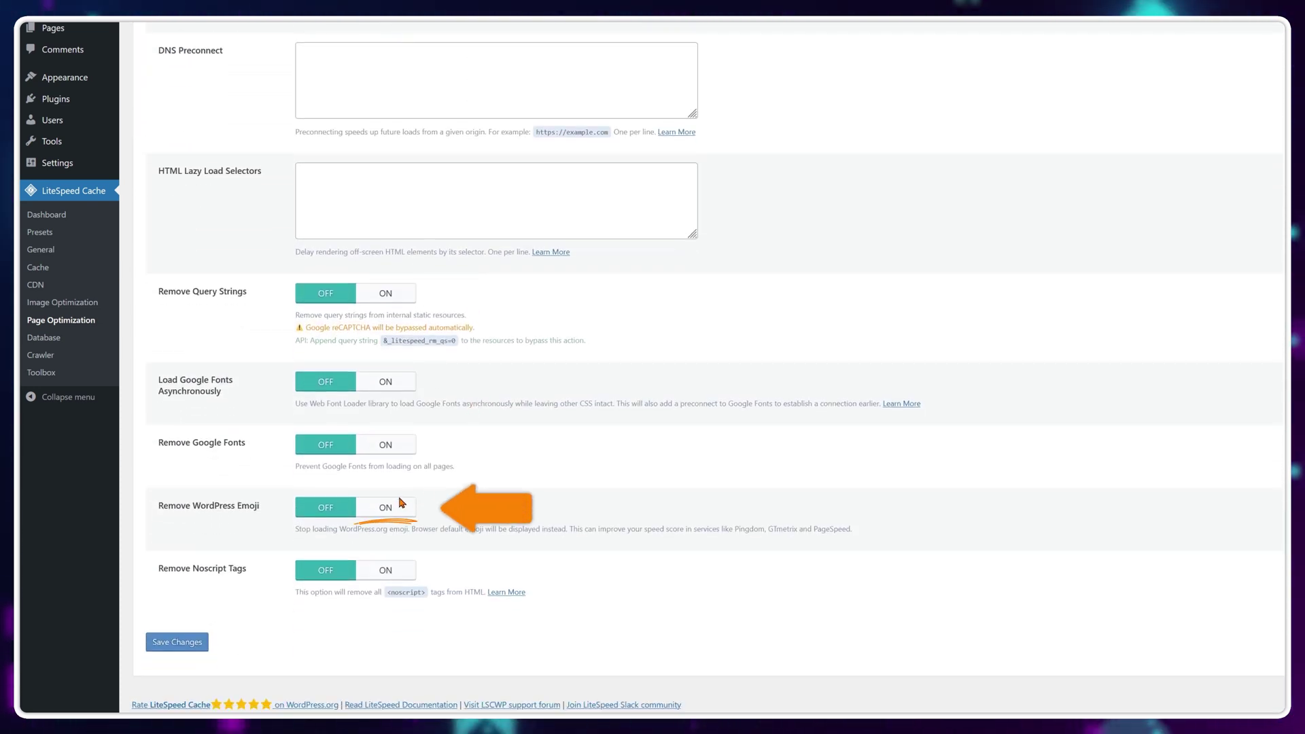
pyautogui.click(193, 642)
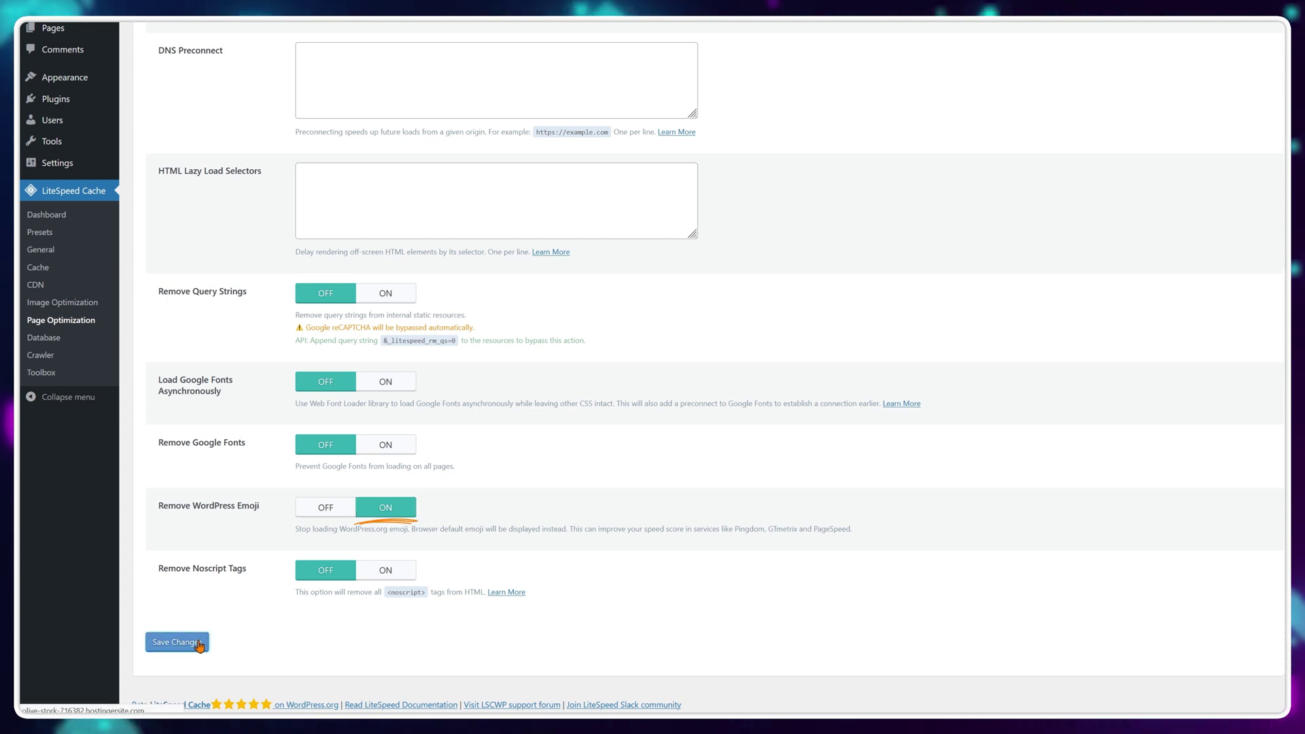
# Step: In the media settings, turn on Lazy Load Images, Responsive Placeholder and LQIP Cloud Generator
pyautogui.click(443, 275)
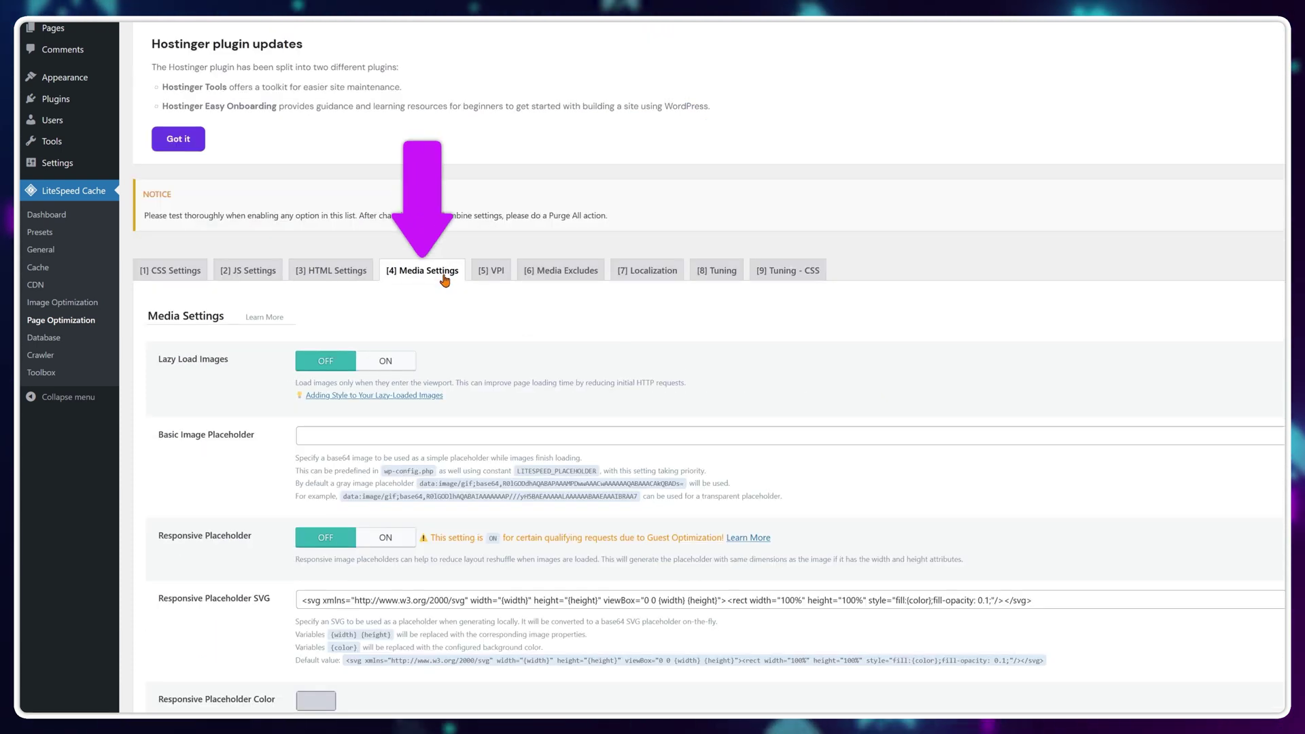
pyautogui.click(406, 359)
pyautogui.scroll(-3, 504, 341)
pyautogui.click(385, 341)
pyautogui.scroll(-3, 479, 325)
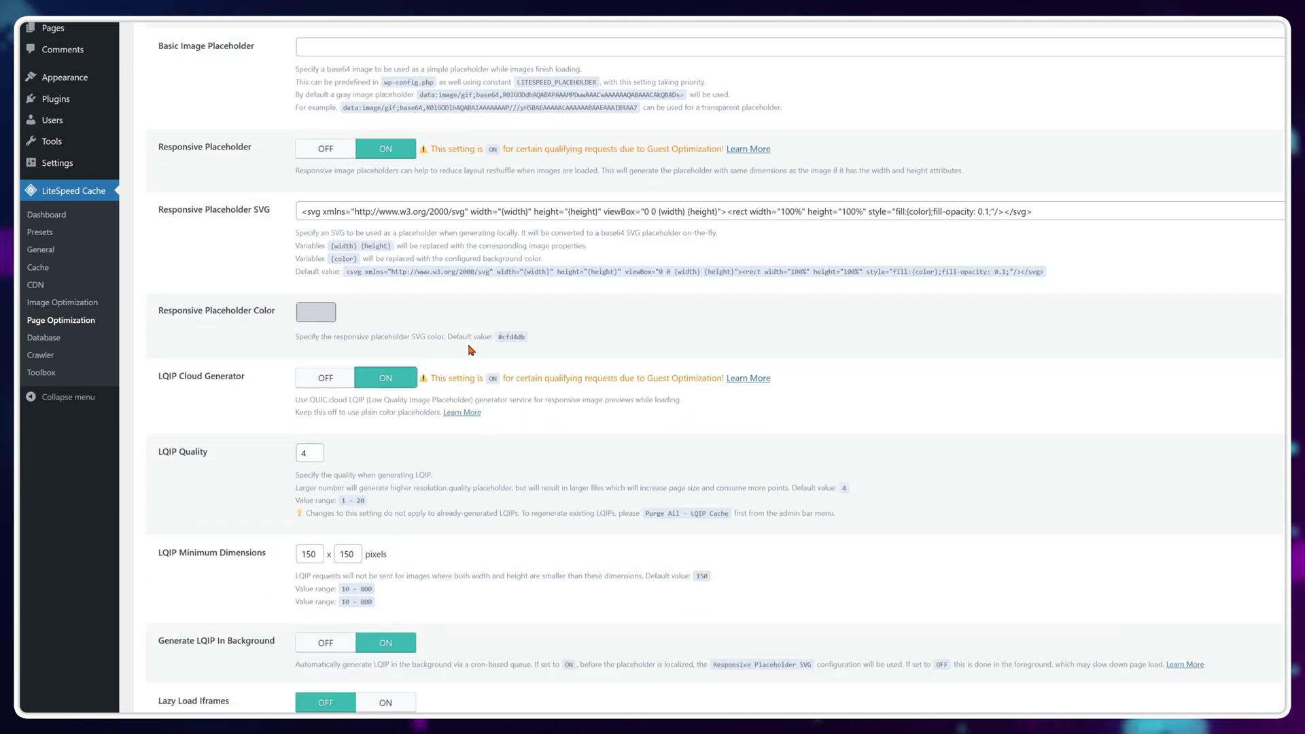
pyautogui.scroll(-3, 471, 350)
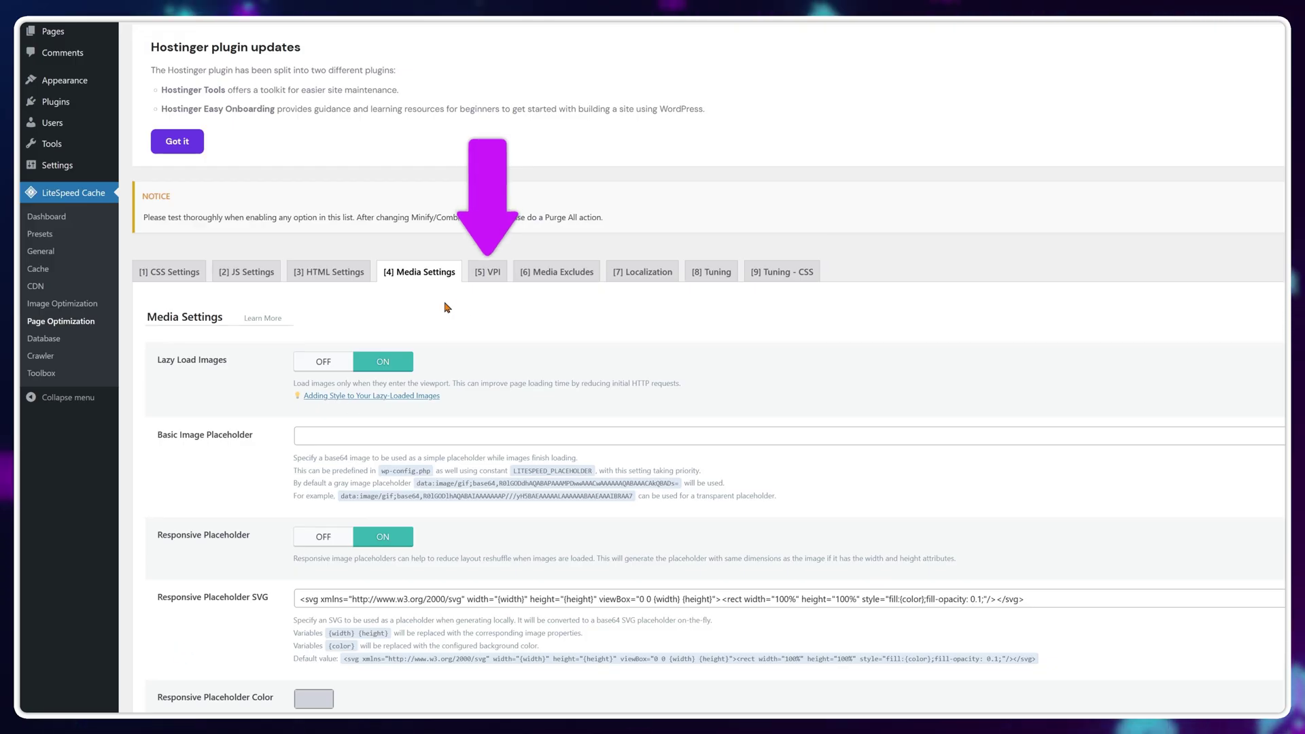
# Step: Turn on Viewport Images and Viewport Images Cron in the VPI settings and save the changes
pyautogui.click(495, 274)
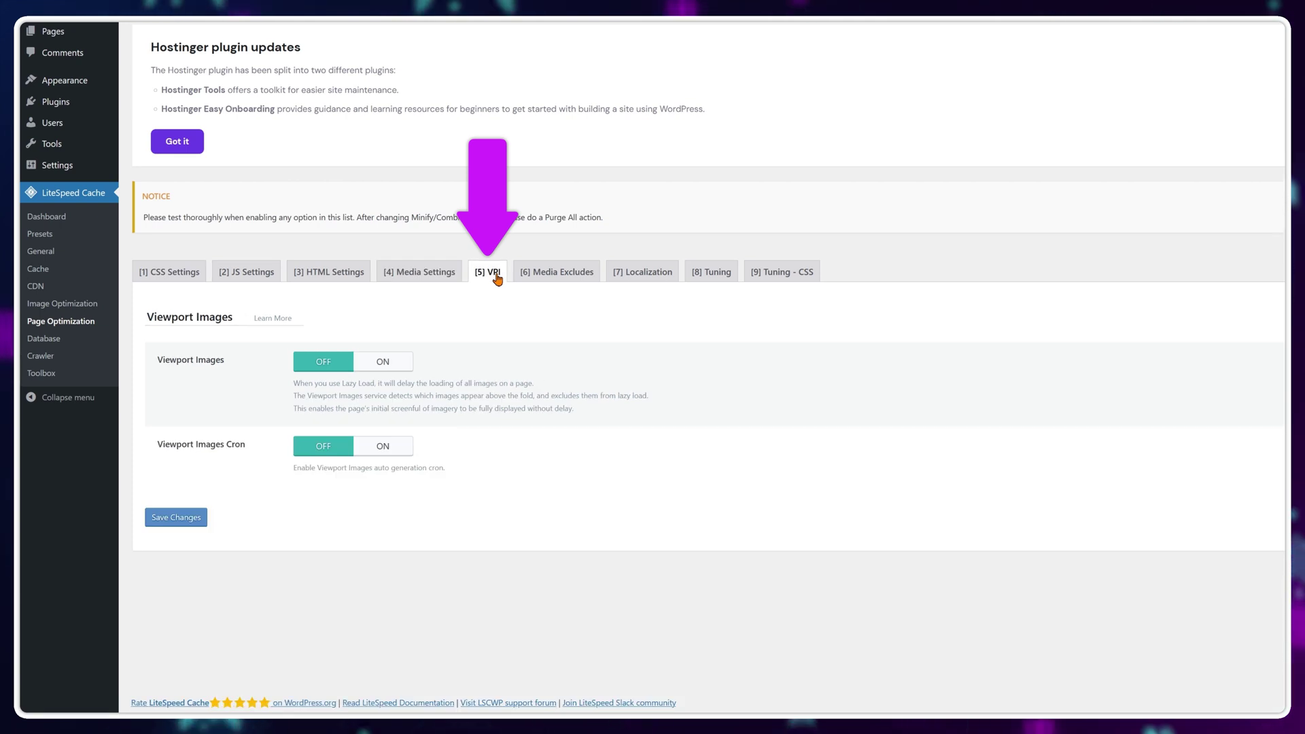
pyautogui.click(388, 449)
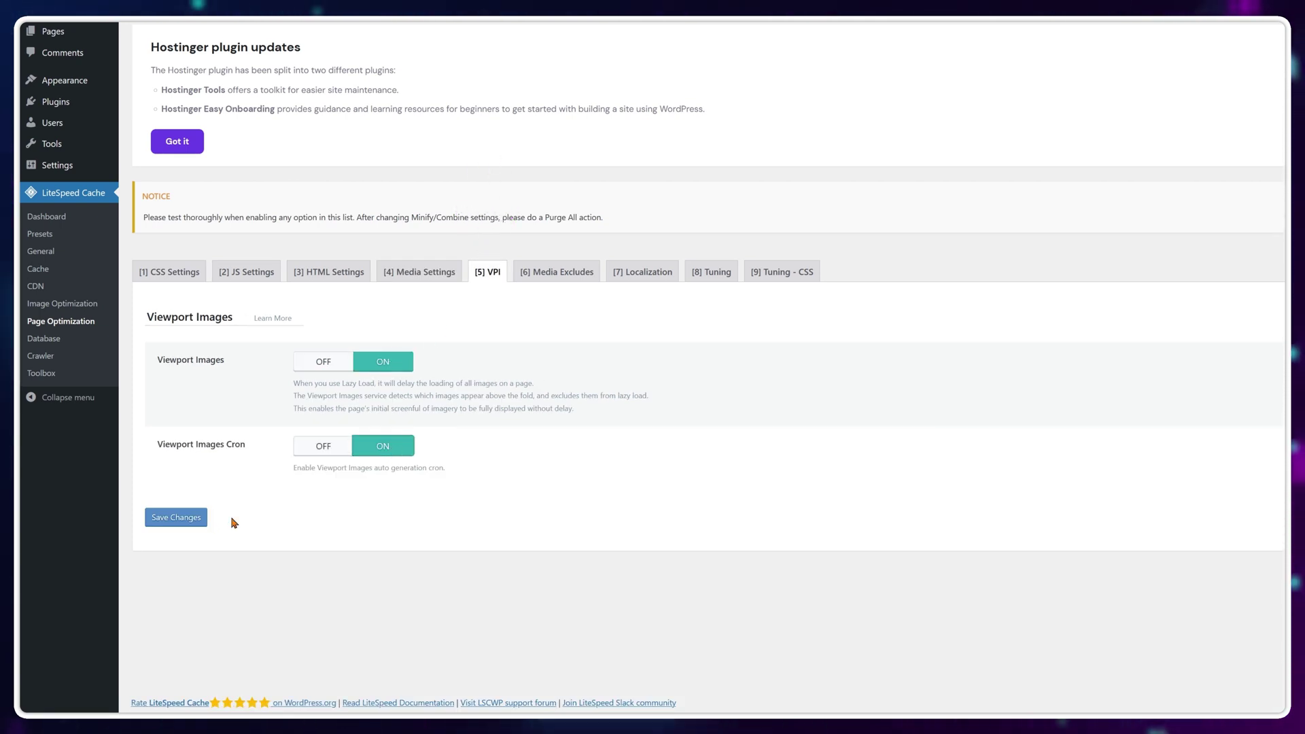
pyautogui.click(195, 519)
# Step: Open the Media Excludes settings, then open the logo image in the media library and select the path /wp-content/uploads/2022/12/unnamed.jpg from its file URL
pyautogui.click(554, 276)
pyautogui.click(691, 369)
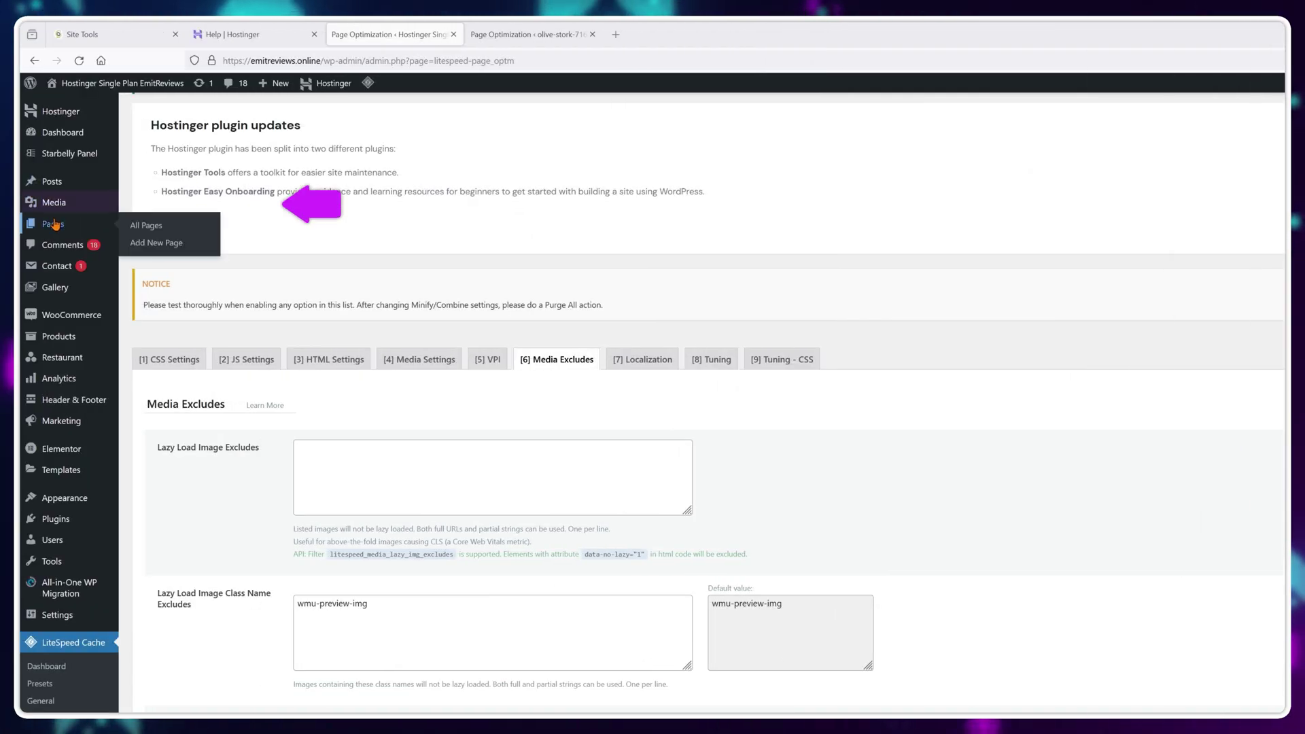
pyautogui.rightClick(157, 205)
pyautogui.click(190, 214)
pyautogui.hotkey('ctrl', 'Tab')
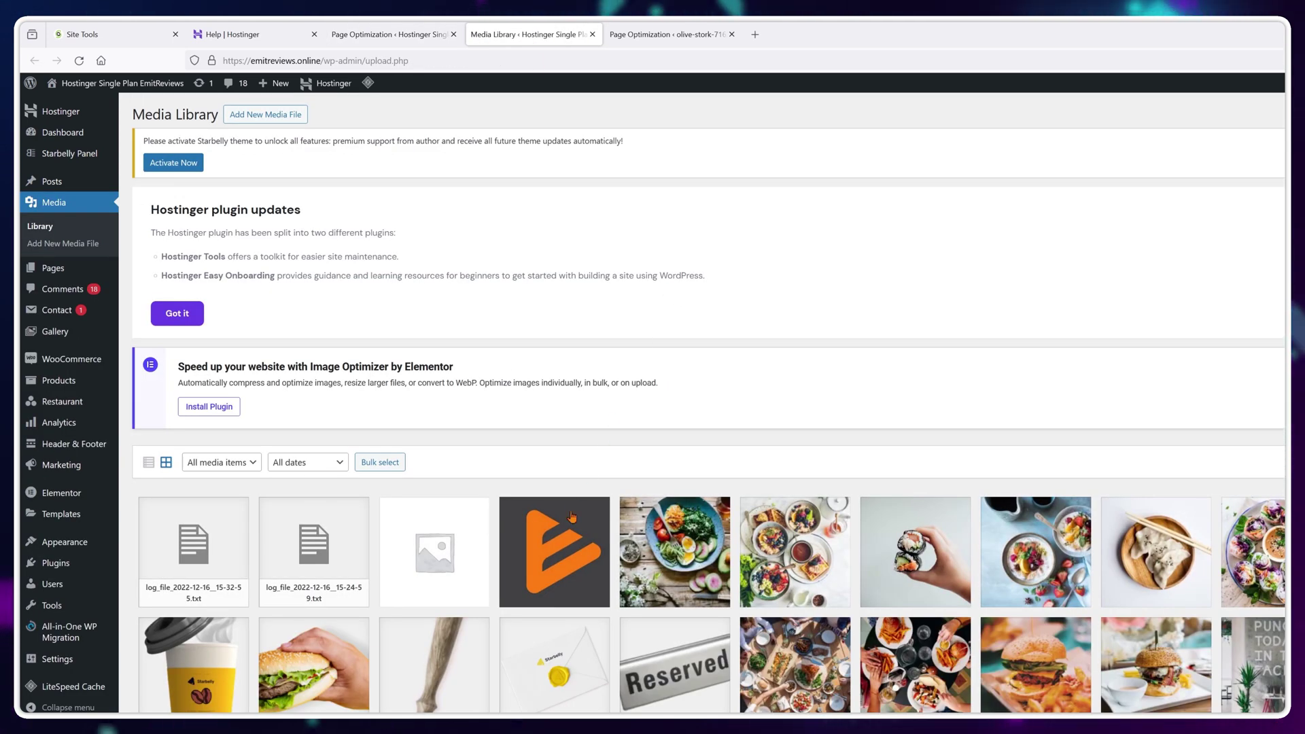
pyautogui.click(569, 561)
pyautogui.moveTo(1198, 408); pyautogui.dragTo(1175, 409)
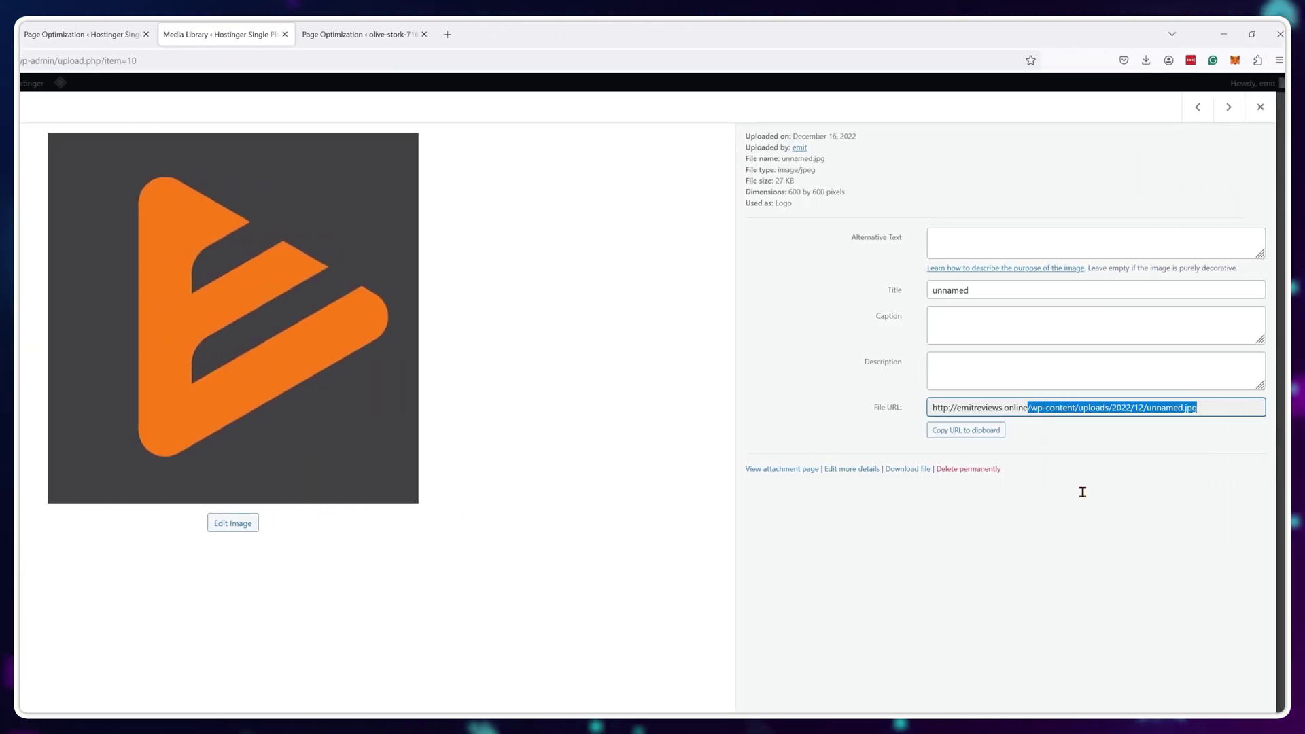
# Step: Enter the logo path /wp-content/uploads/2022/12/unnamed.jpg in Lazy Load Image Excludes
pyautogui.click(82, 34)
pyautogui.rightClick(279, 367)
pyautogui.click(320, 437)
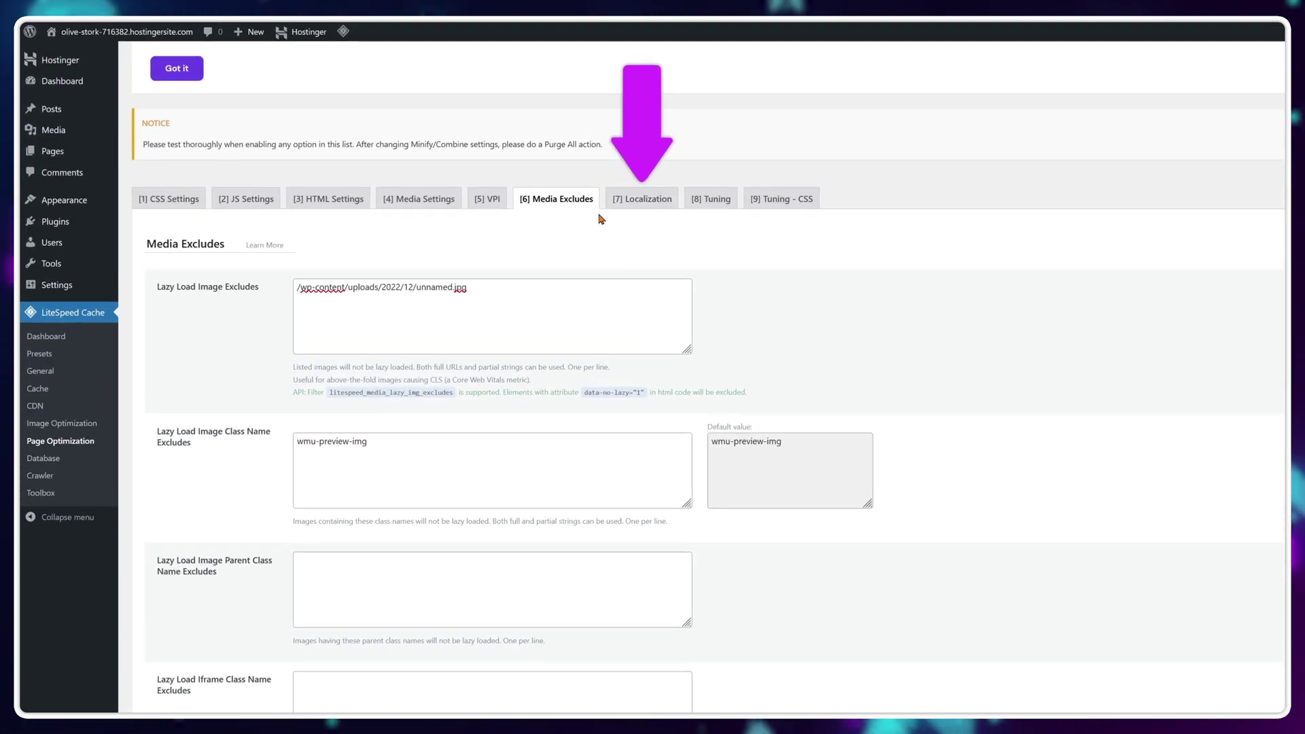
# Step: In the localization settings, turn on Gravatar Cache, Gravatar Cache Cron and Localize Resources, and replace the Localization Files list with the copied entries
pyautogui.click(524, 205)
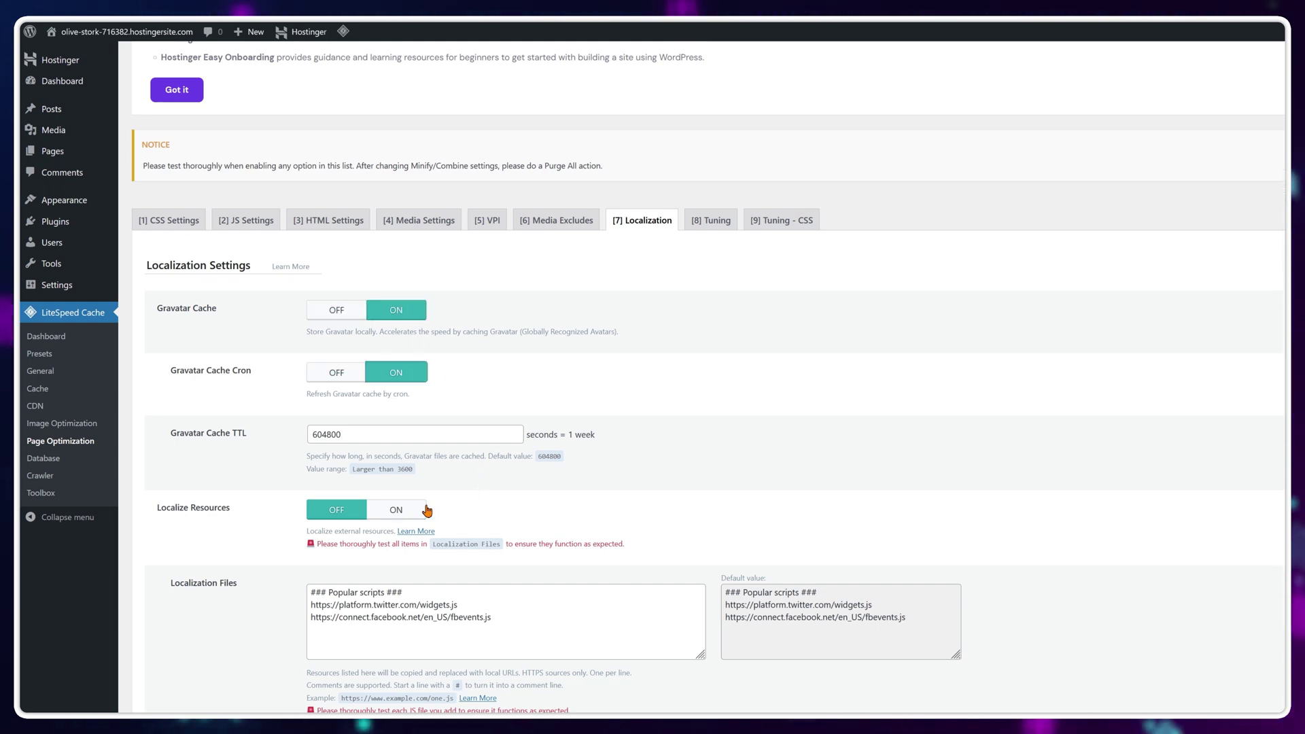
pyautogui.scroll(-3, 558, 505)
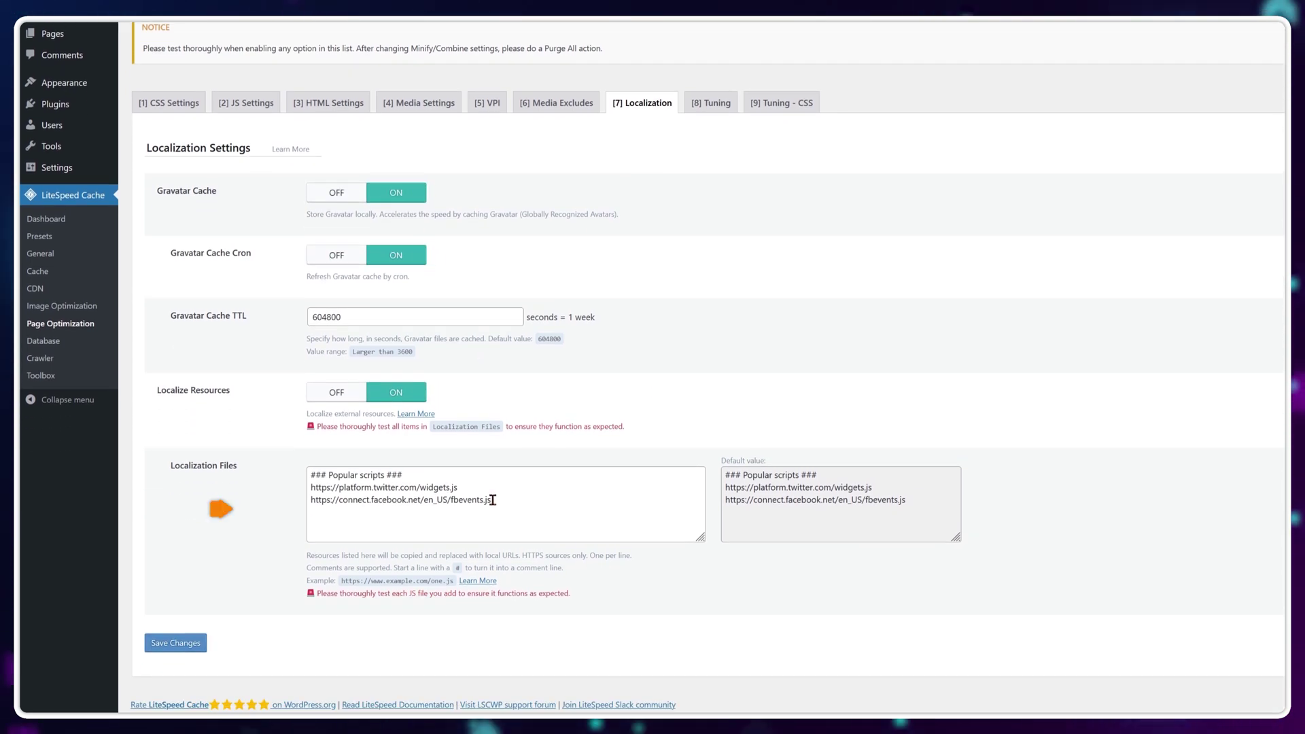
pyautogui.hotkey('ctrl', 'a')
pyautogui.hotkey('ctrl', 'v')
pyautogui.scroll(3, 384, 507)
pyautogui.scroll(-3, 414, 500)
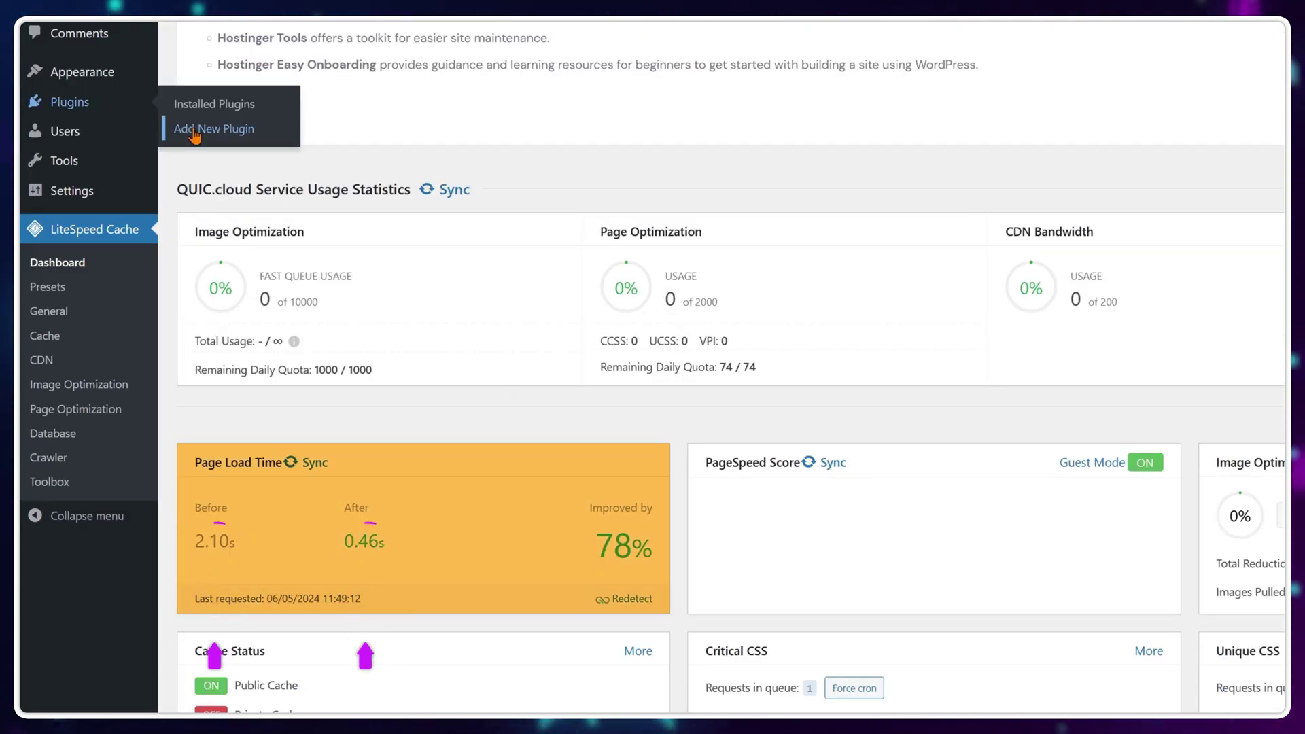
# Step: Open the page for adding new plugins and search for "wp cache" and "ewww"
pyautogui.click(204, 129)
pyautogui.write('wp cache')
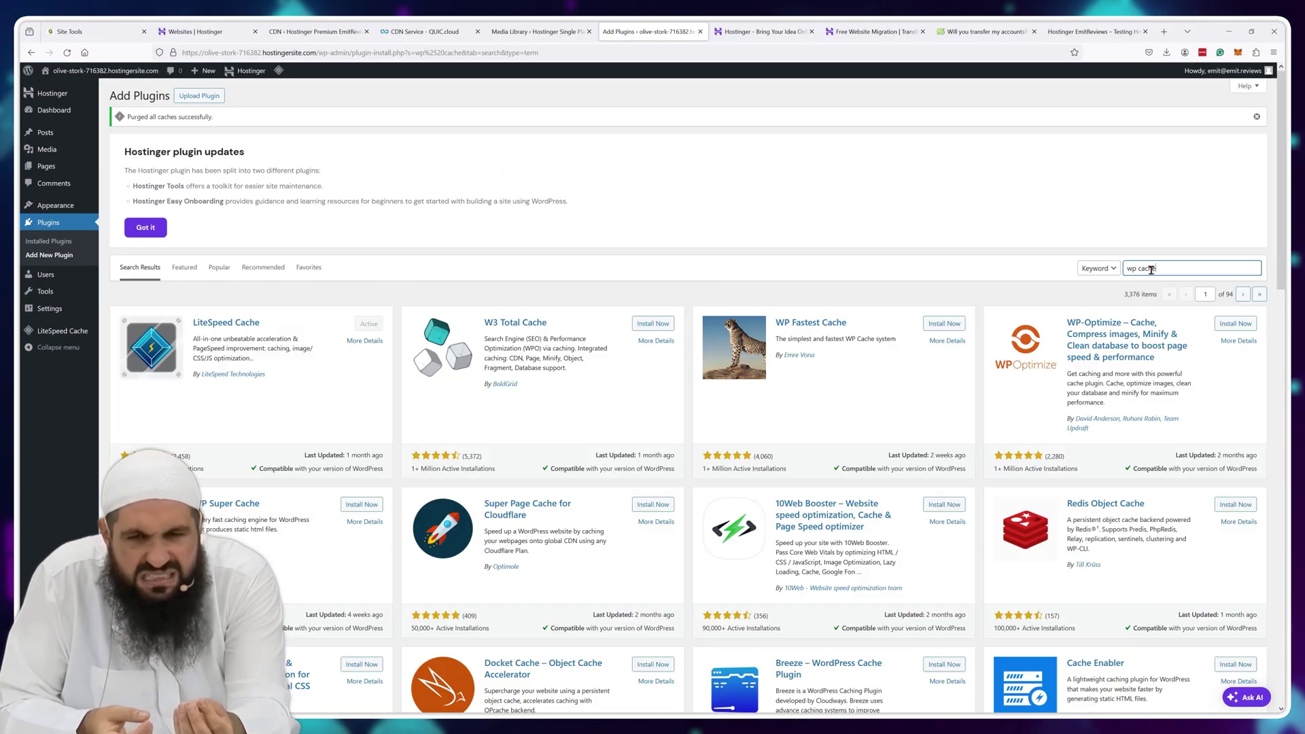
pyautogui.tripleClick(1187, 268)
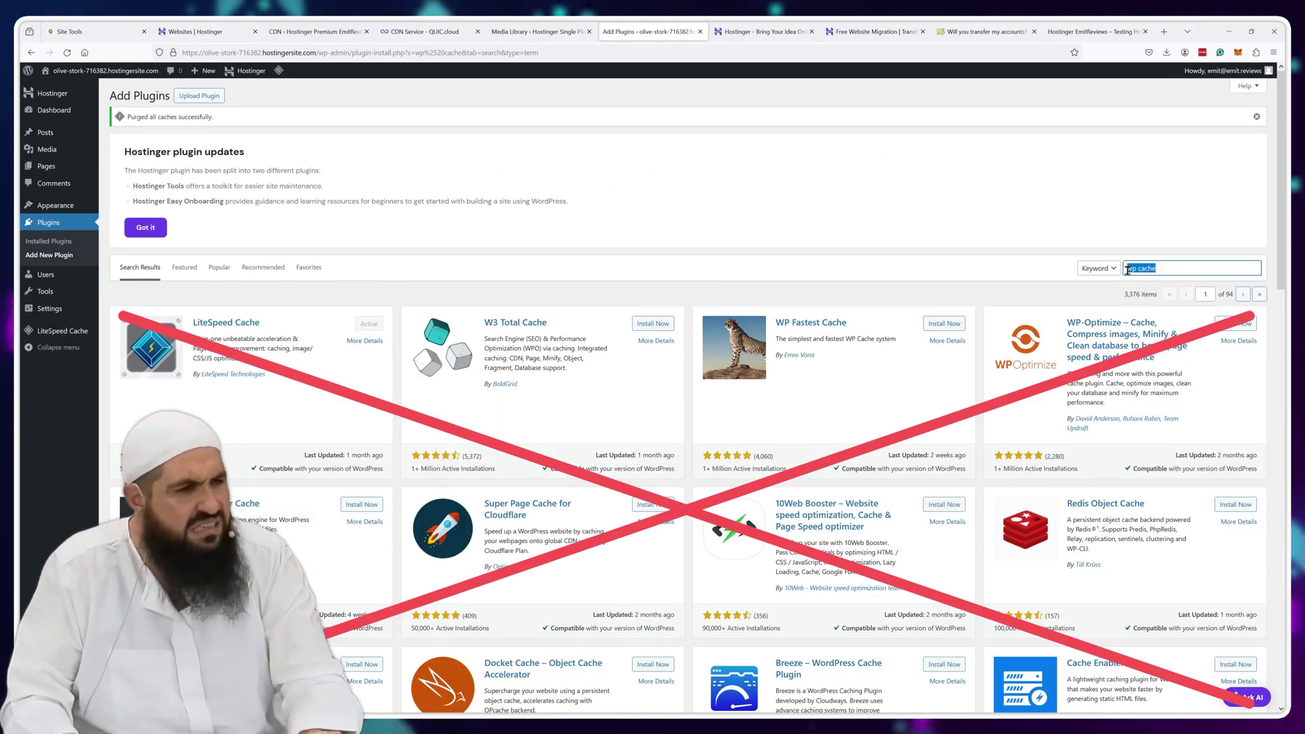
pyautogui.write('ewww')
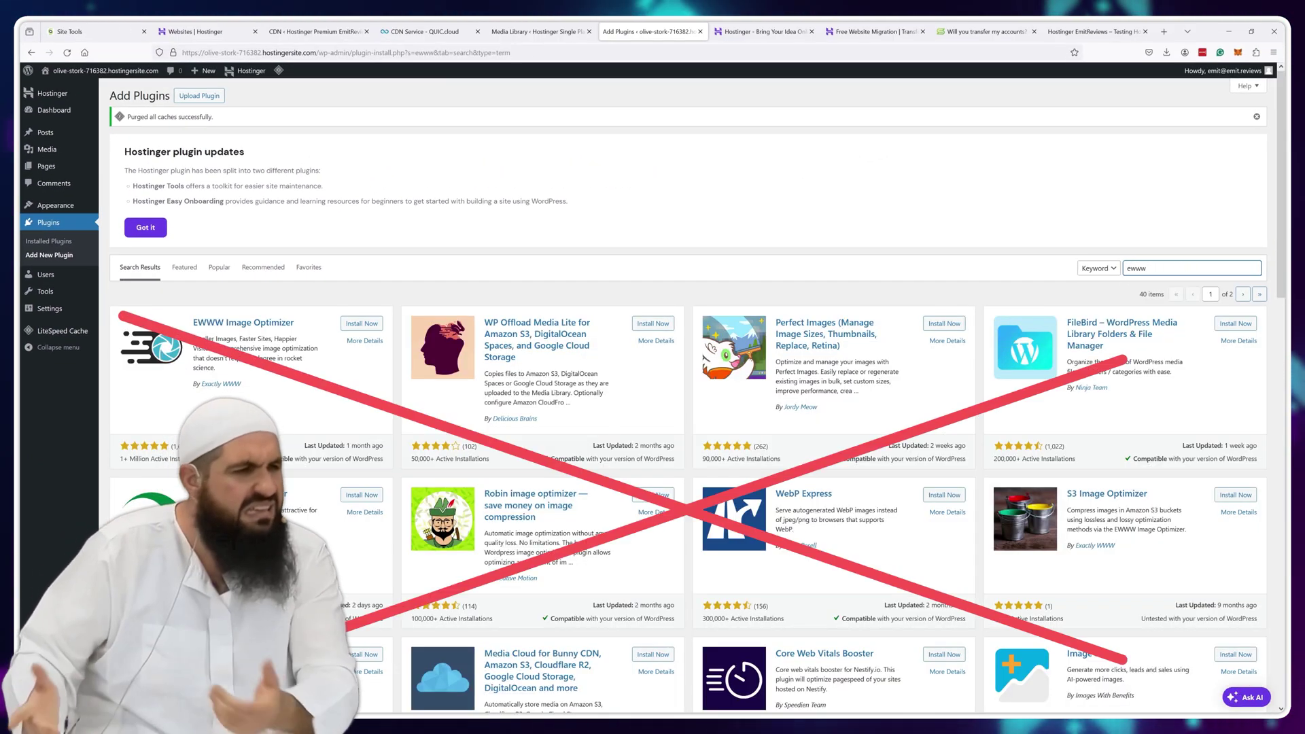